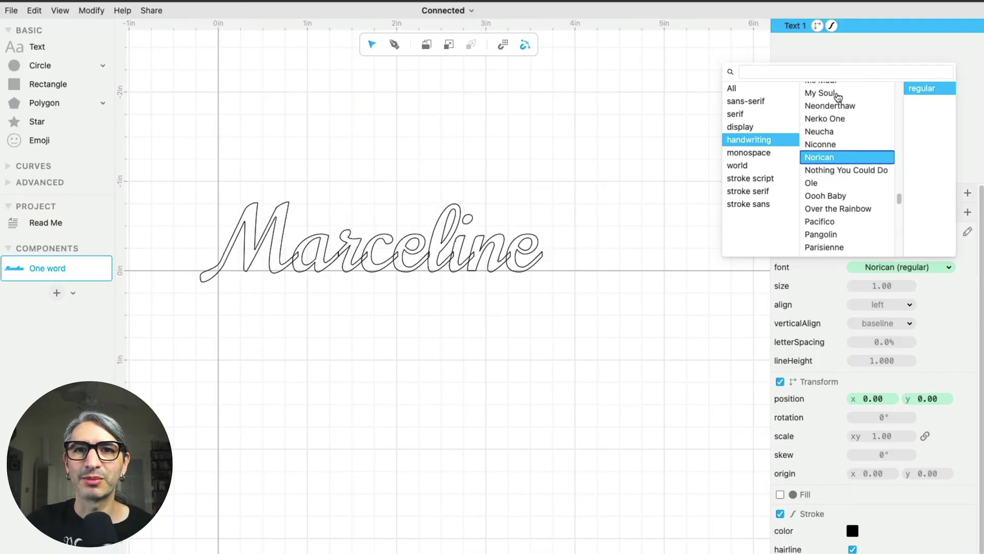
pyautogui.press('Down')
pyautogui.press('Down')
pyautogui.press('Down')
pyautogui.press('Down')
pyautogui.press('Down')
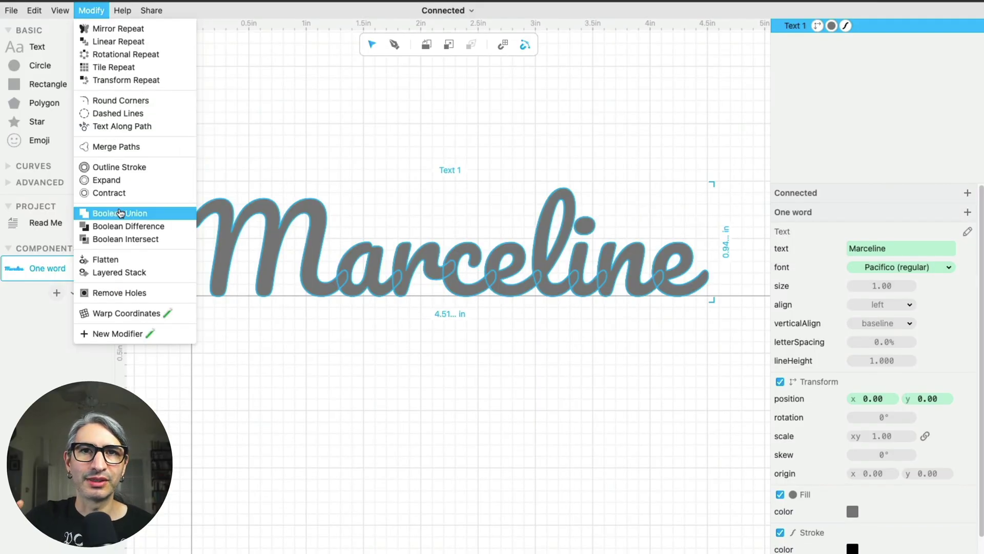
# Step: Preview the next handwriting font and merge the overlapping letters into one outline
pyautogui.click(119, 213)
pyautogui.click(392, 378)
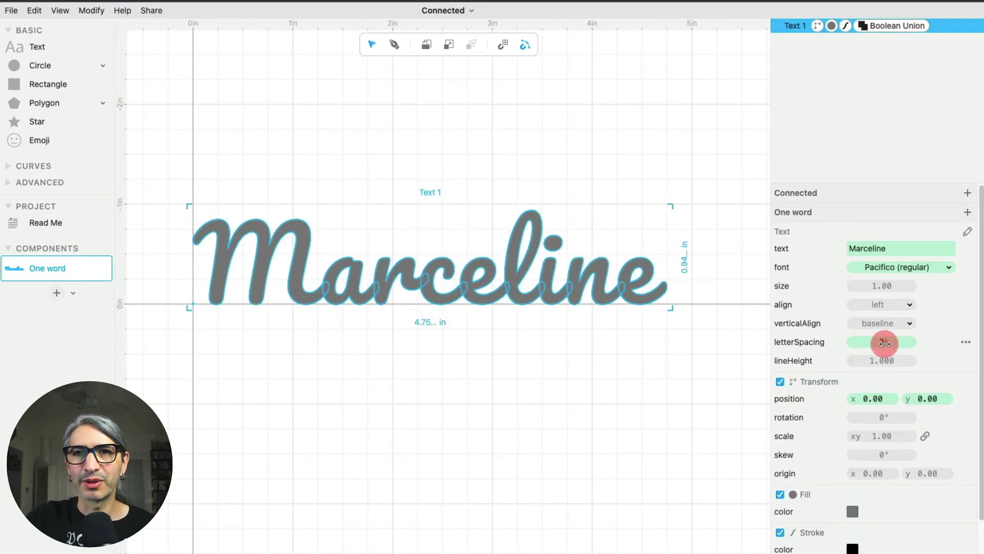
# Step: Tighten the letter spacing and reduce the spacing between the text lines
pyautogui.moveTo(879, 341); pyautogui.dragTo(887, 340)
pyautogui.click(509, 378)
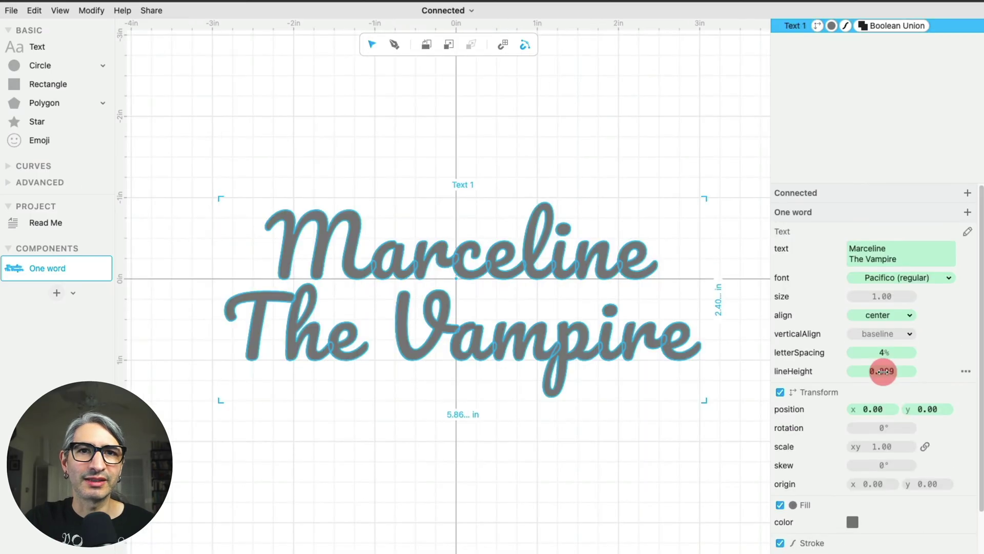
pyautogui.moveTo(885, 371); pyautogui.dragTo(613, 384)
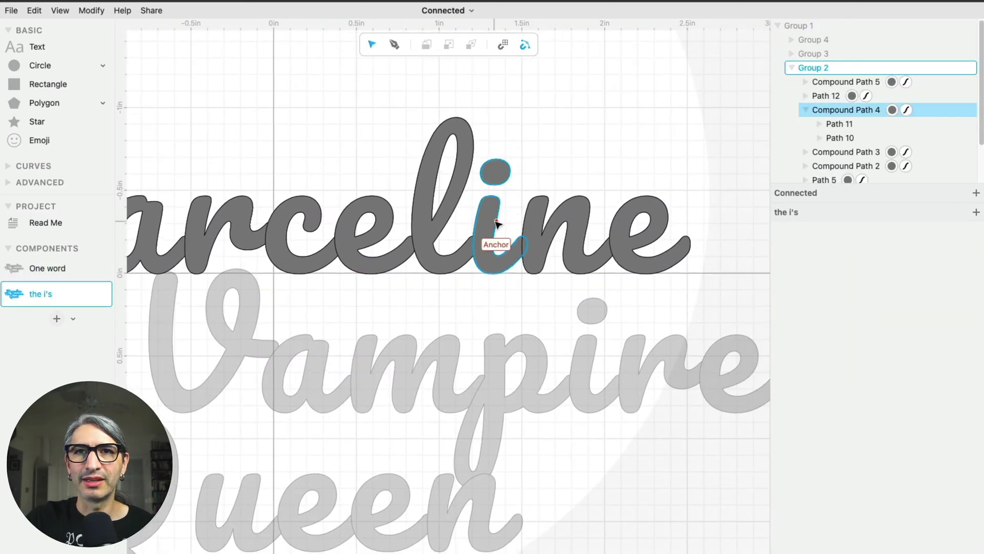
# Step: Isolate the letter paths and nudge the selected letter two steps to the right
pyautogui.doubleClick(495, 188)
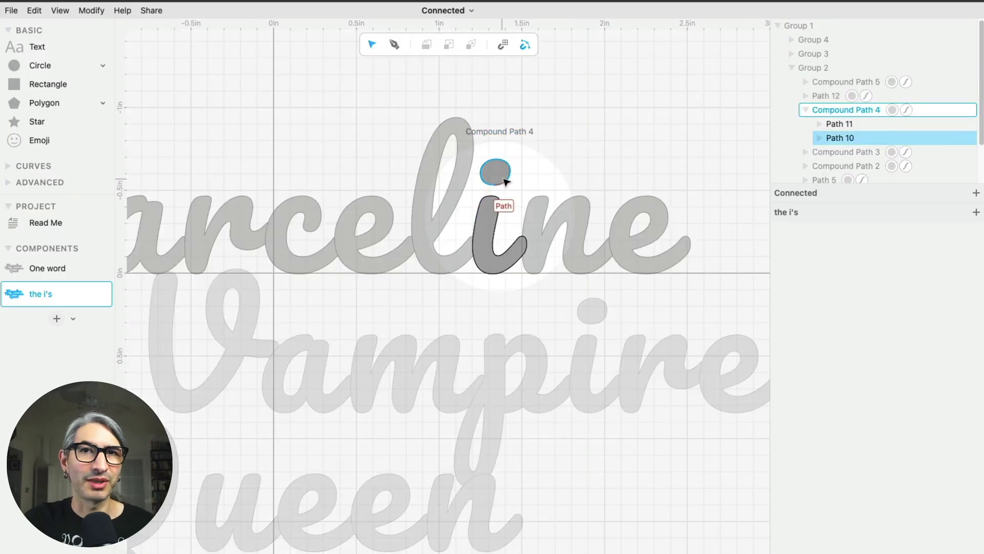
pyautogui.click(495, 171)
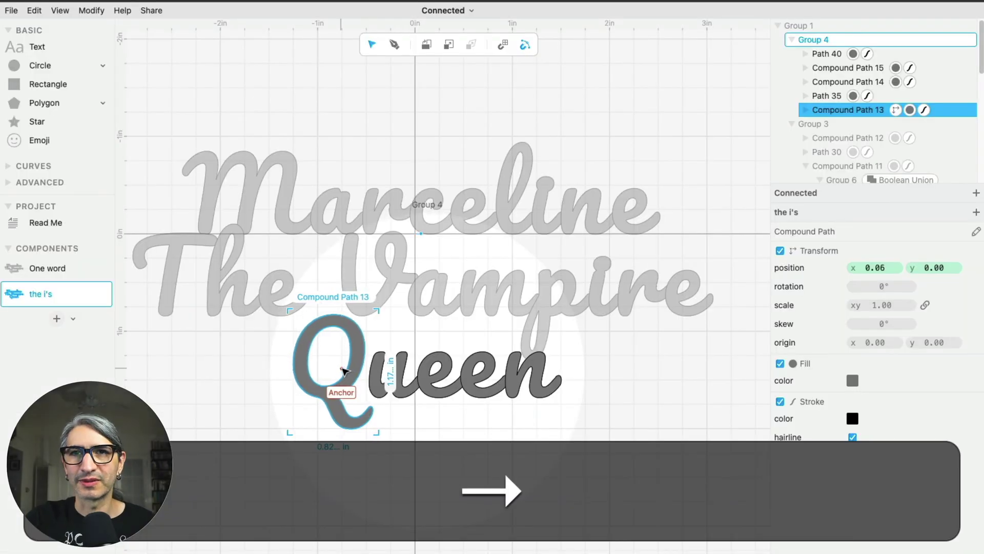
pyautogui.press('Right')
pyautogui.press('Right')
pyautogui.press('Right')
pyautogui.press('Right')
pyautogui.press('Right')
pyautogui.press('Right')
pyautogui.press('Right')
pyautogui.press('Right')
pyautogui.press('Right')
pyautogui.press('Right')
pyautogui.press('Right')
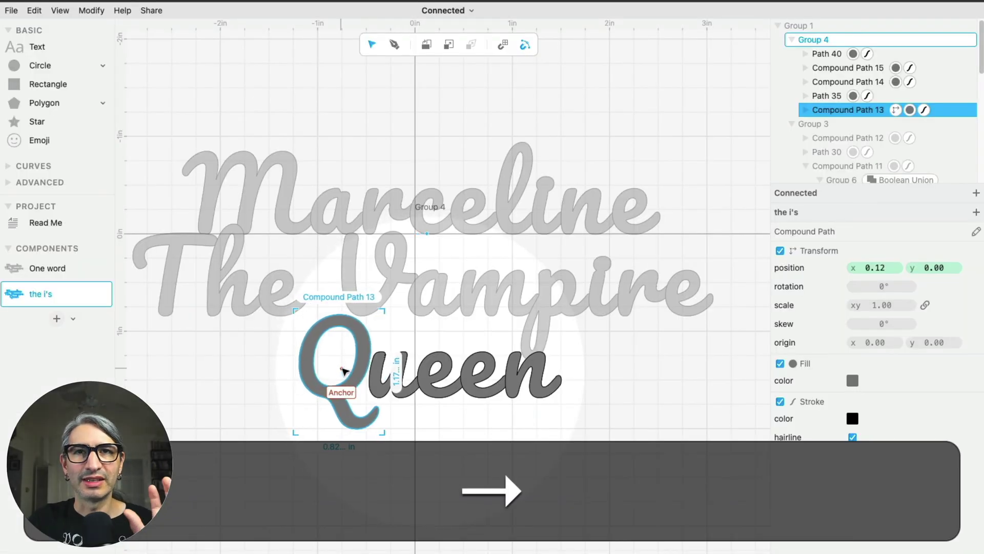
pyautogui.press('Right')
pyautogui.press('Right')
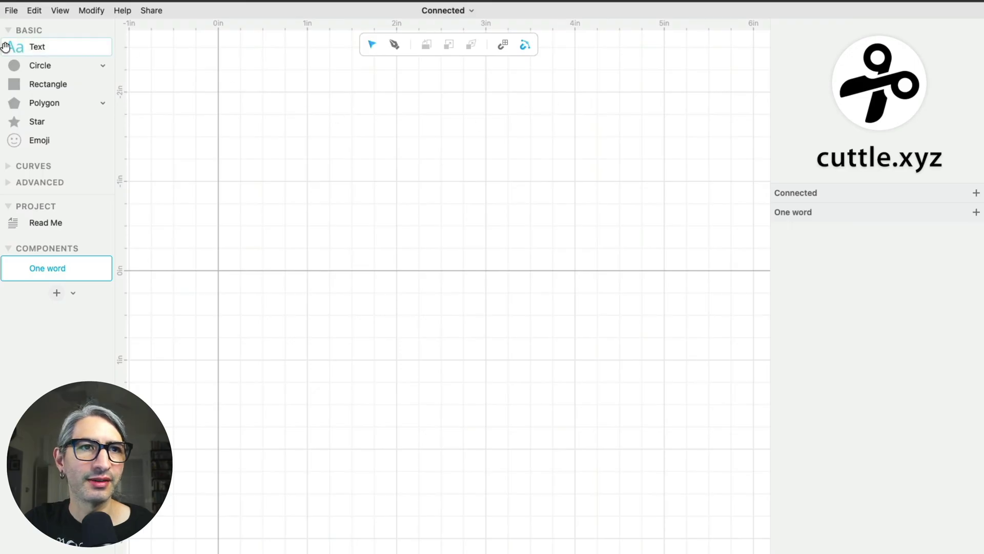
# Step: Place a text shape at the origin and replace the placeholder 'Aa' with 'Marceline'
pyautogui.moveTo(8, 47); pyautogui.dragTo(215, 270)
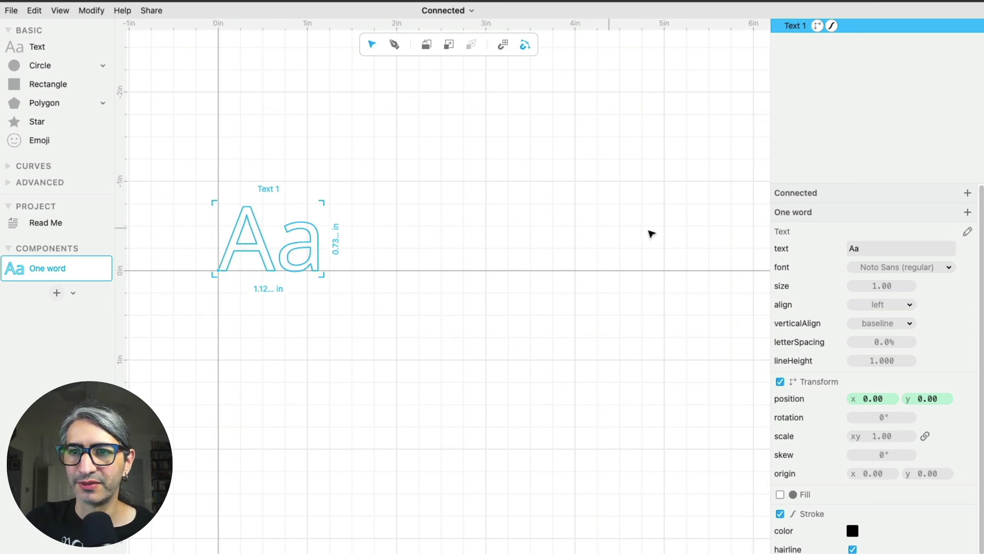
pyautogui.click(869, 249)
pyautogui.press('BackSpace')
pyautogui.press('BackSpace')
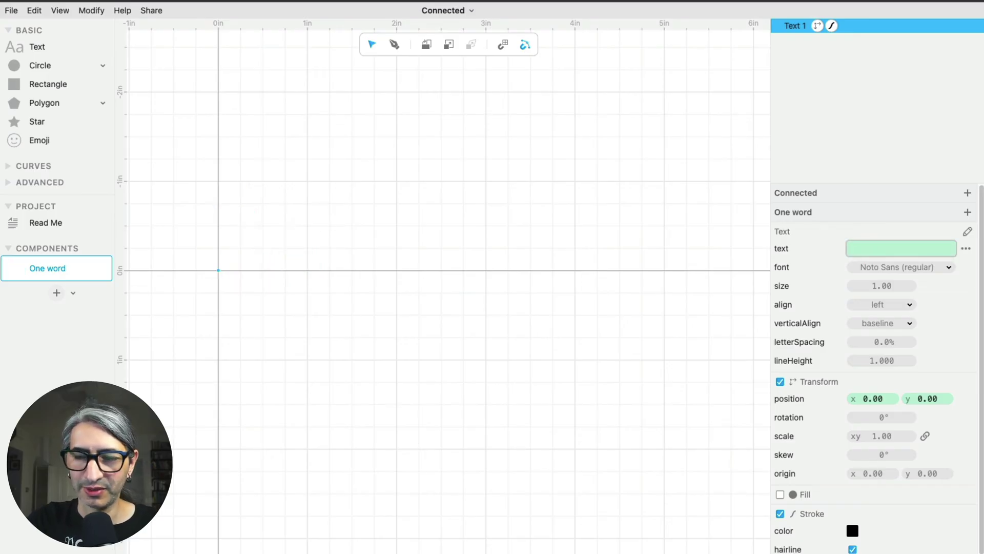
pyautogui.write('Marcel')
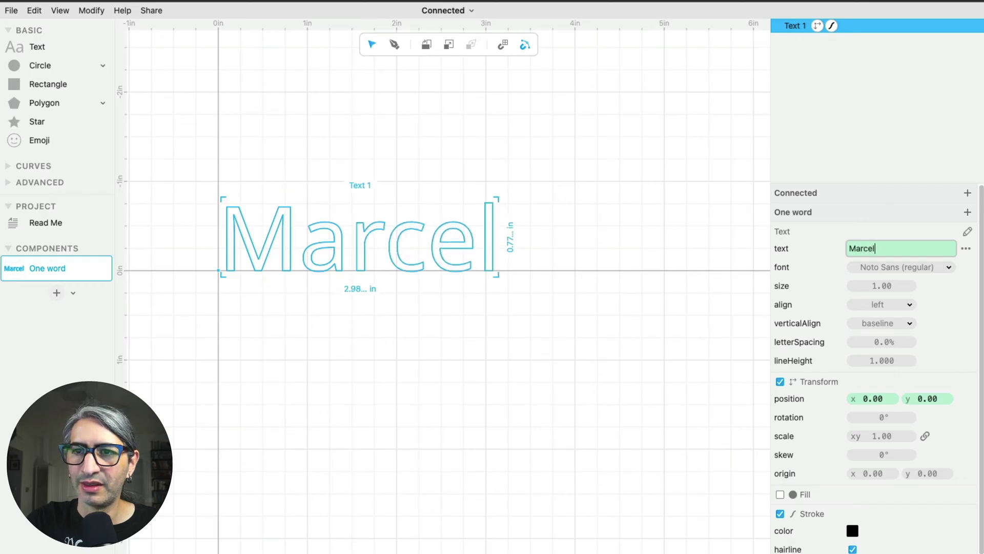
pyautogui.write('ine')
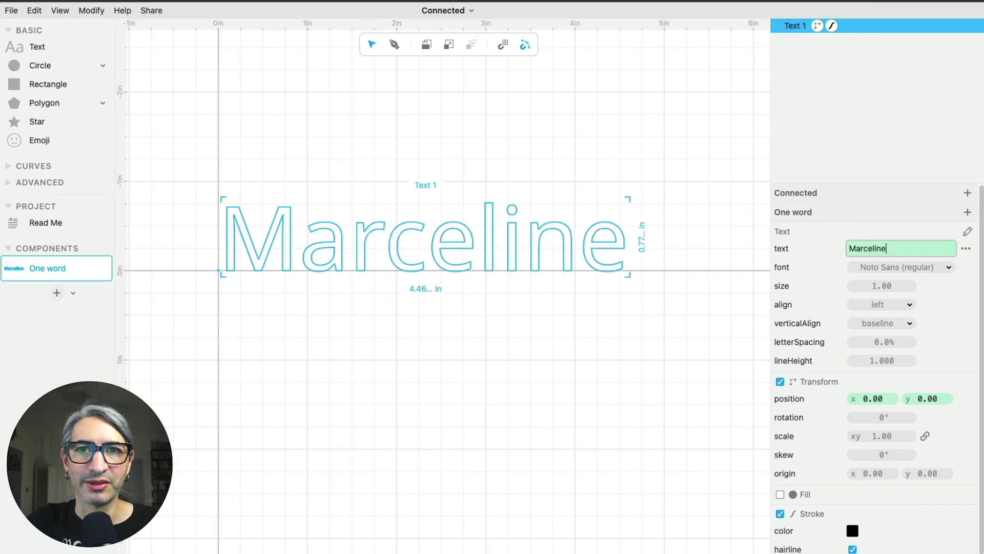
# Step: Filter to handwriting fonts, preview My Soul through Oooh Baby, and apply Pacifico
pyautogui.click(914, 268)
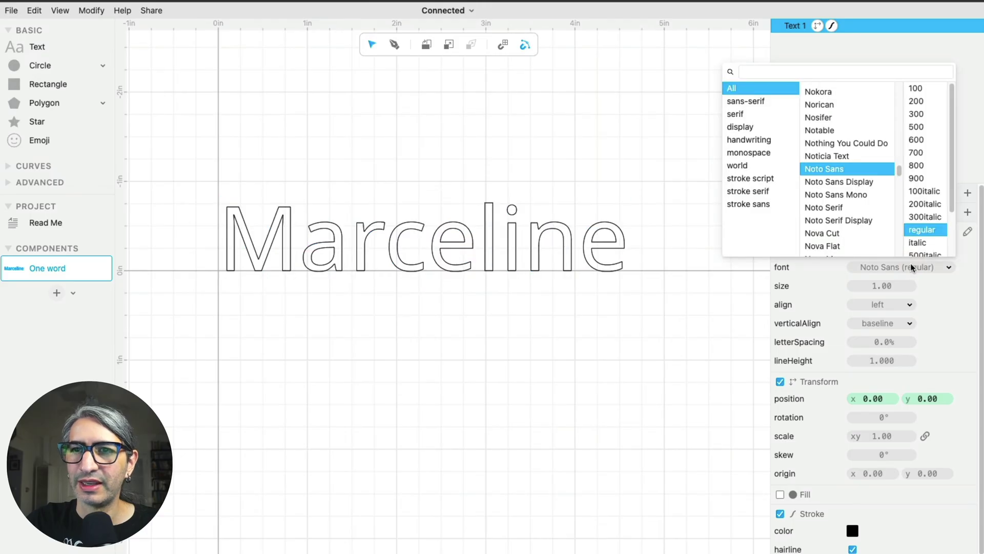
pyautogui.scroll(2, 827, 153)
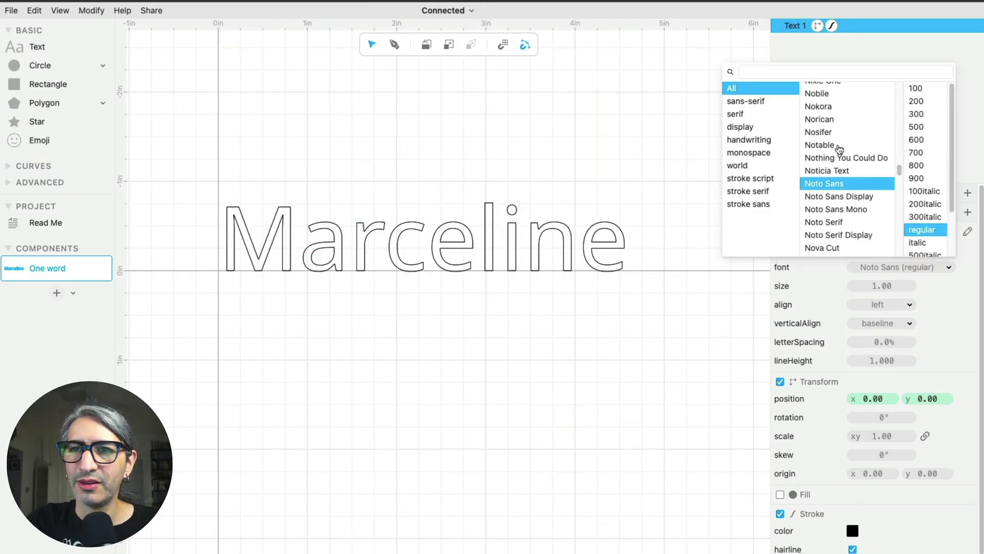
pyautogui.click(757, 142)
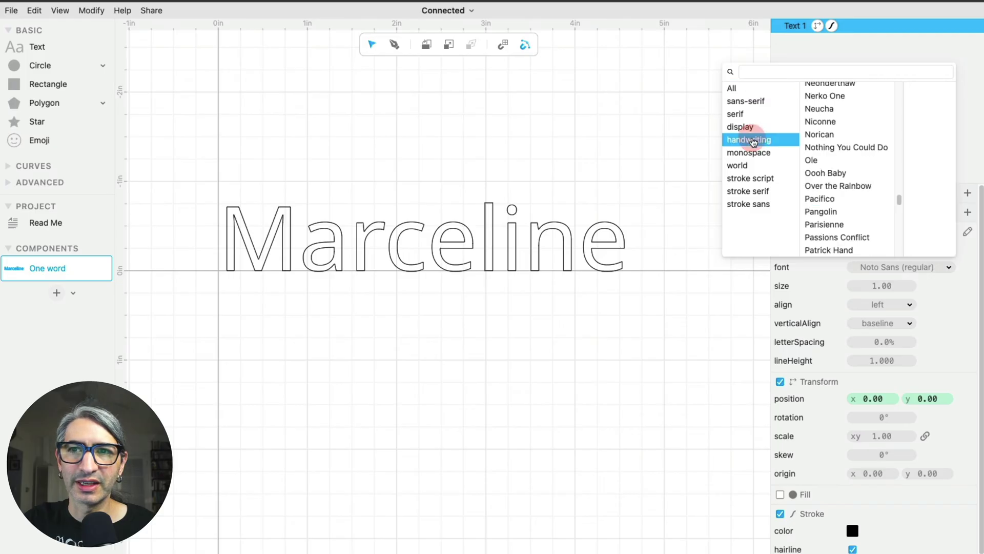
pyautogui.scroll(2, 812, 118)
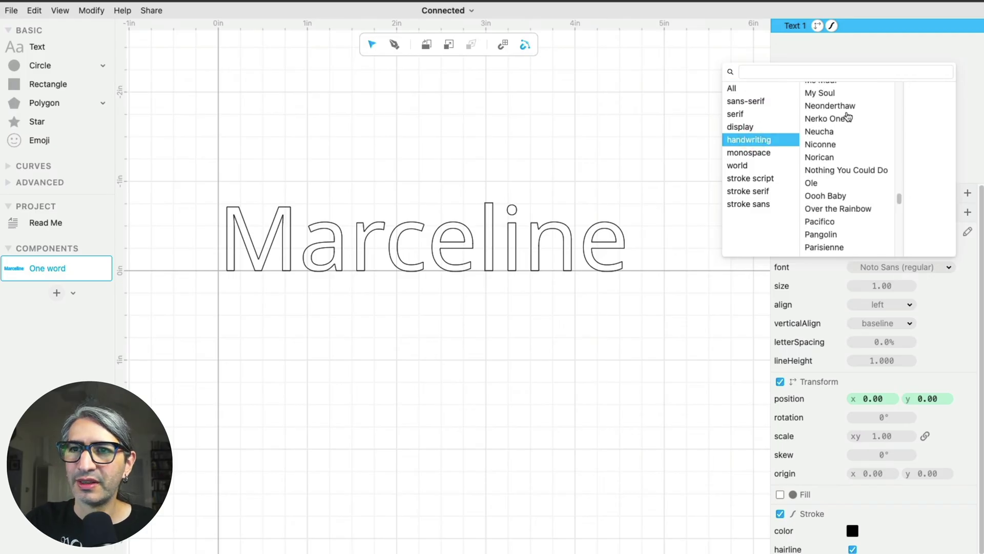
pyautogui.click(838, 96)
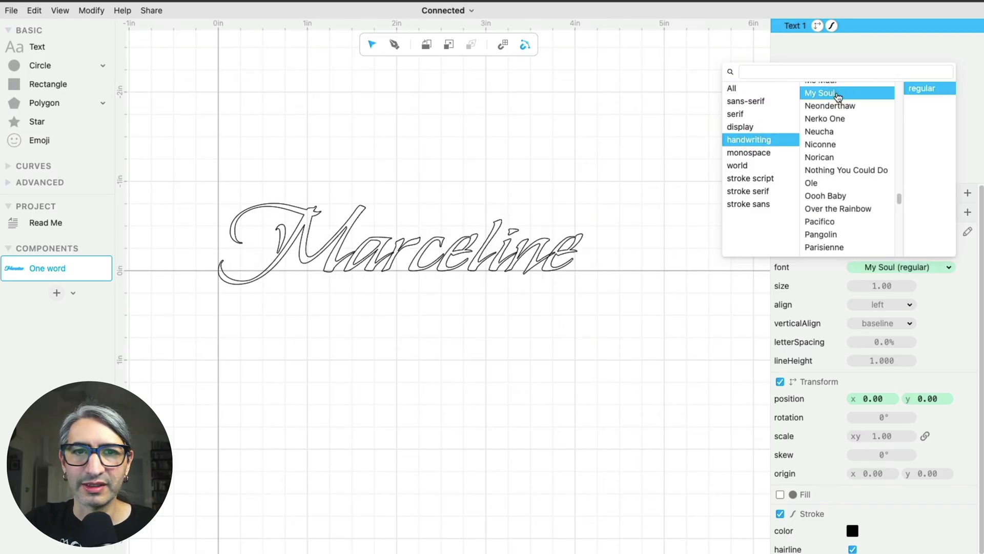
pyautogui.press('Down')
pyautogui.press('Down')
pyautogui.press('Down')
pyautogui.press('Down')
pyautogui.press('Down')
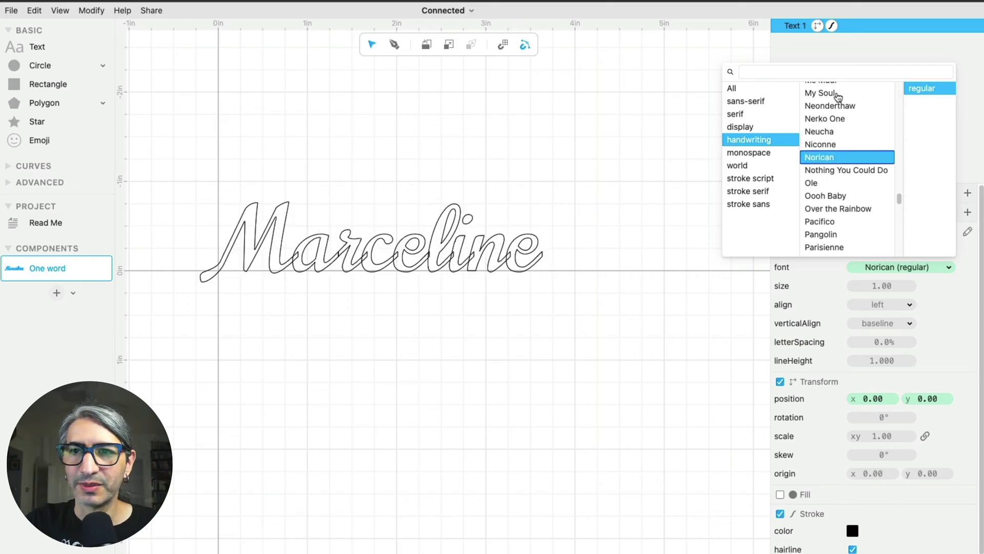
pyautogui.press('Down')
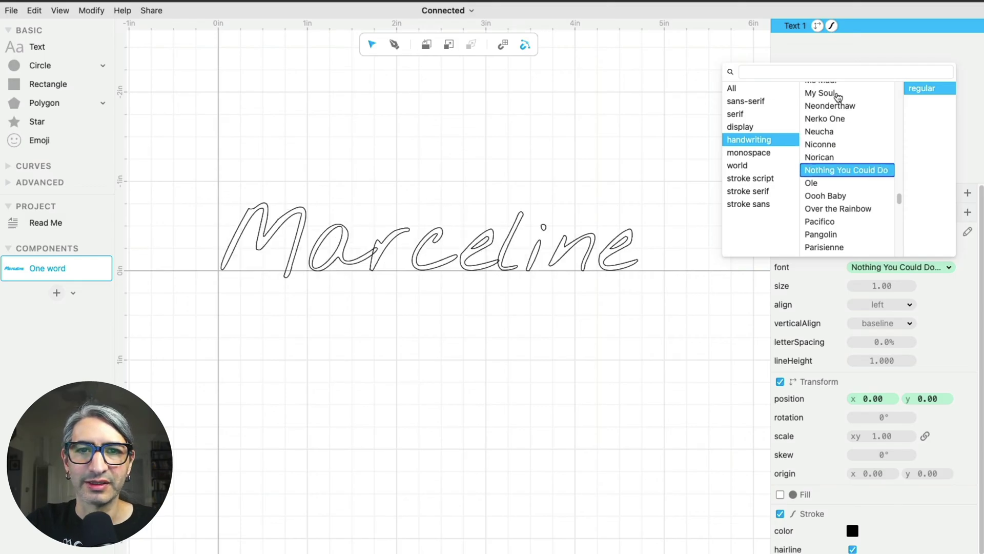
pyautogui.press('Down')
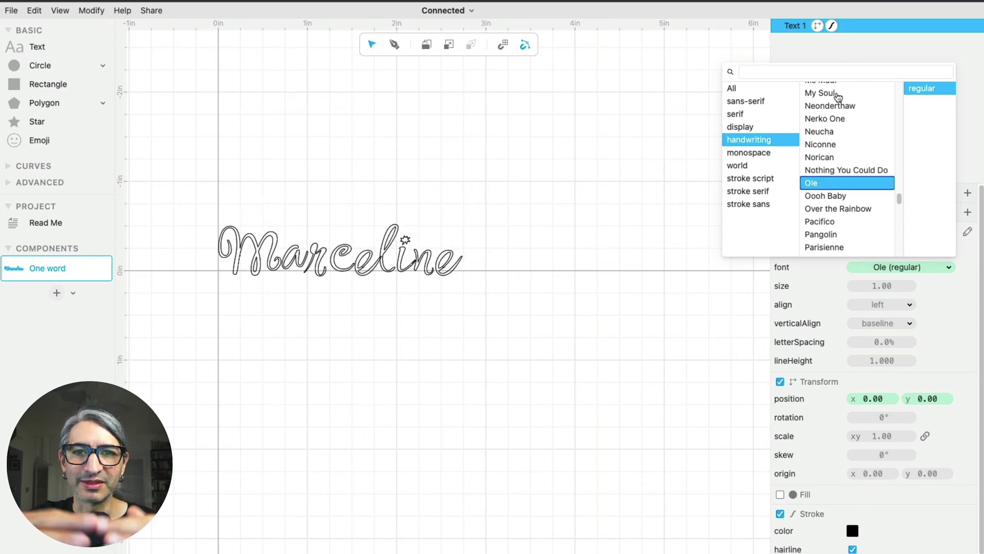
pyautogui.press('Down')
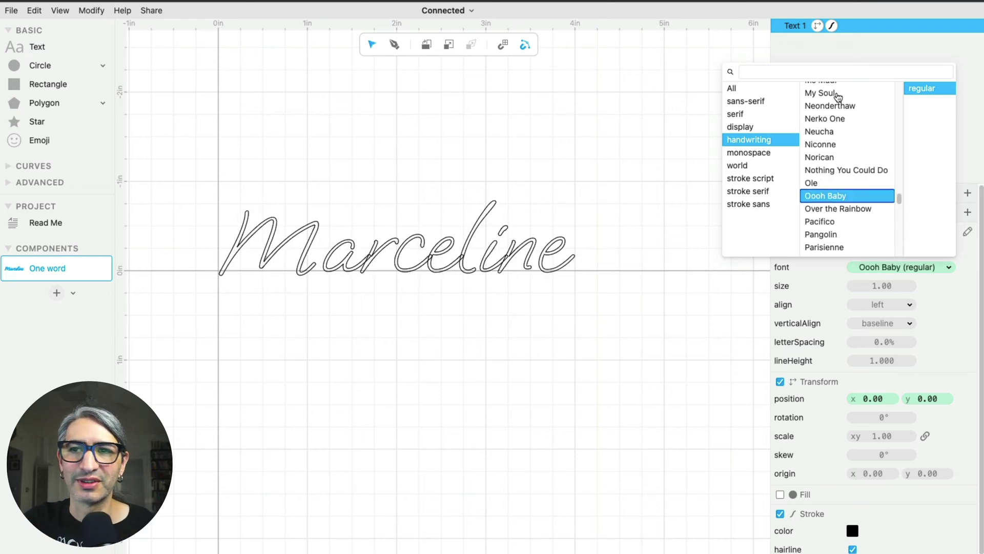
pyautogui.press('Down')
pyautogui.press('Down')
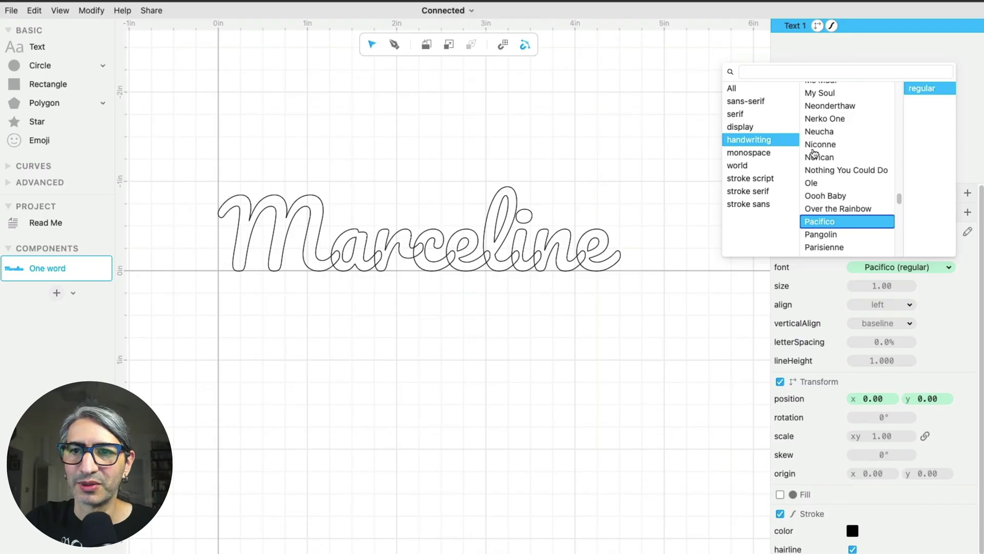
pyautogui.press('Return')
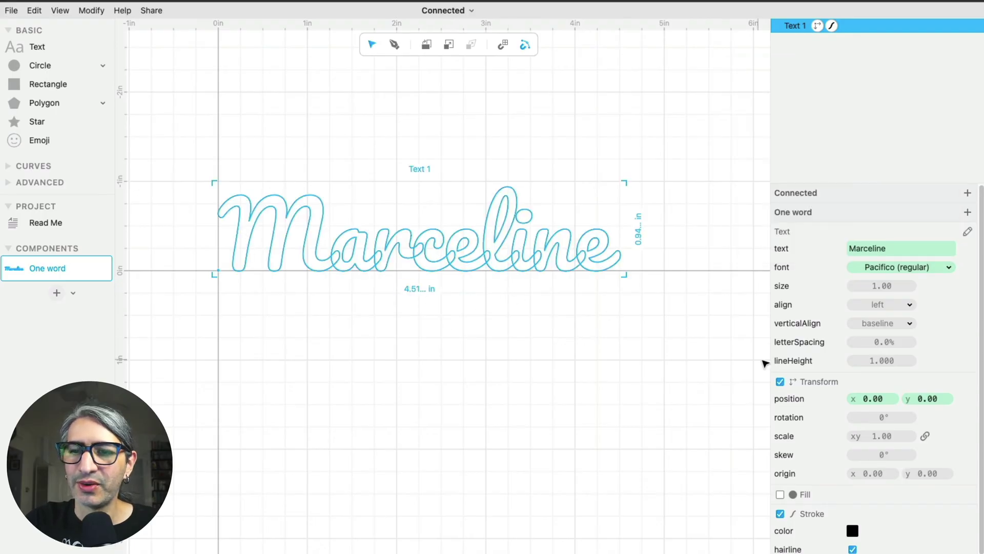
# Step: Turn on Fill for the Marceline text, check it deselected, then reselect it
pyautogui.scroll(-1, 777, 360)
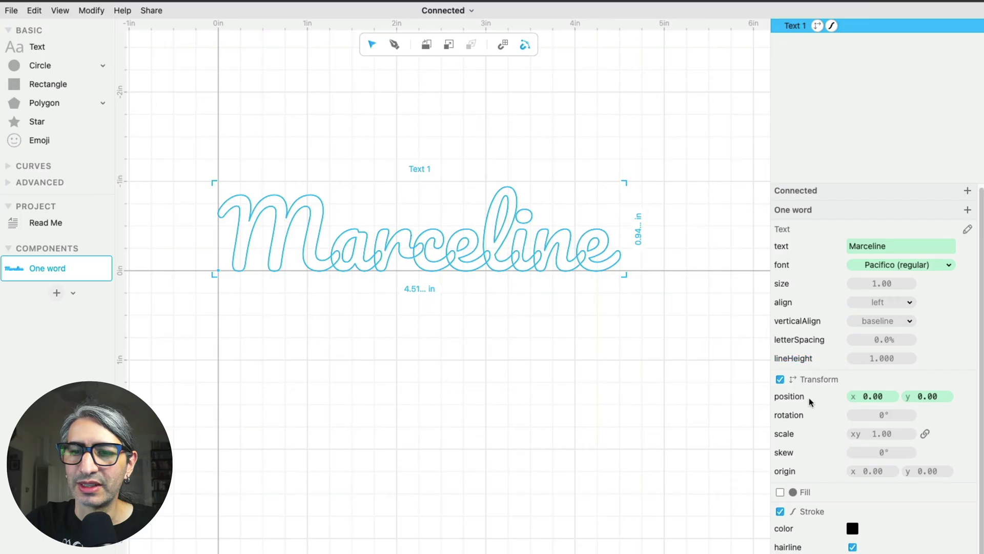
pyautogui.click(780, 493)
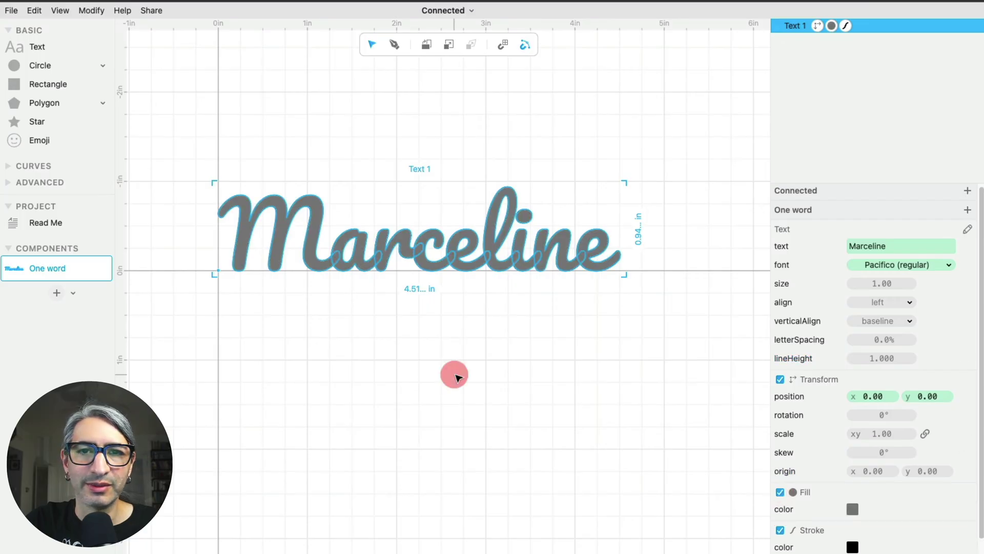
pyautogui.click(456, 375)
pyautogui.scroll(1, 410, 318)
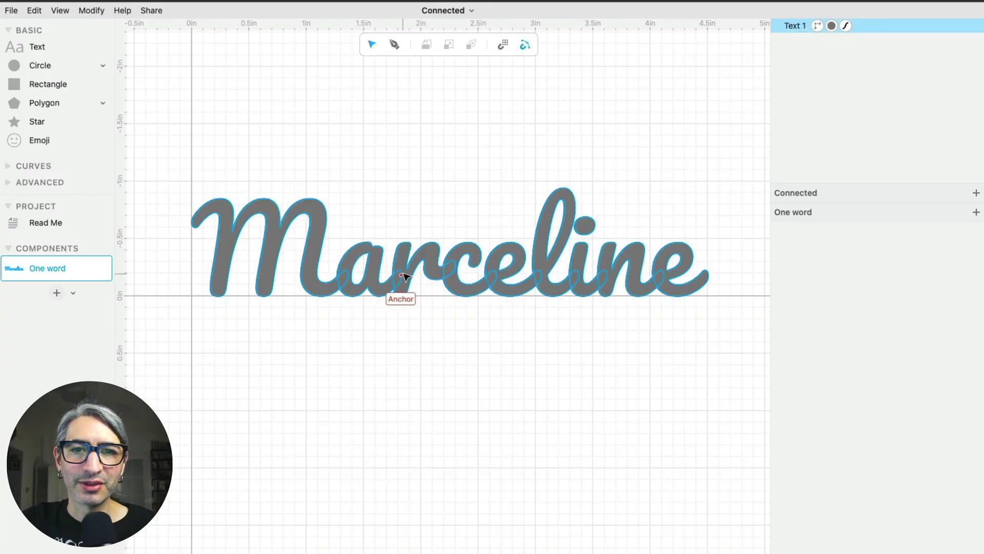
pyautogui.click(507, 363)
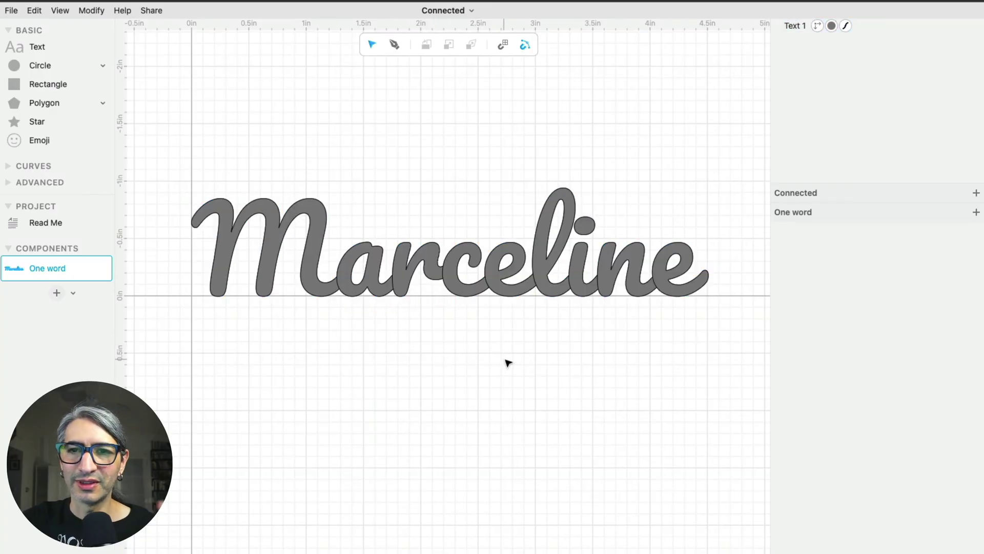
pyautogui.click(429, 255)
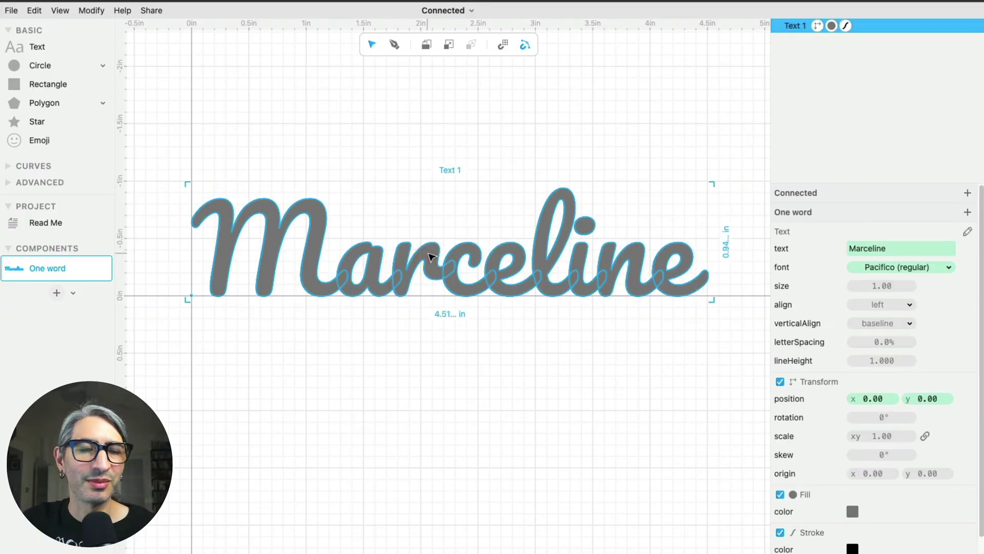
# Step: Apply Modify > Boolean Union to the Marceline lettering and view the merged outline
pyautogui.click(89, 13)
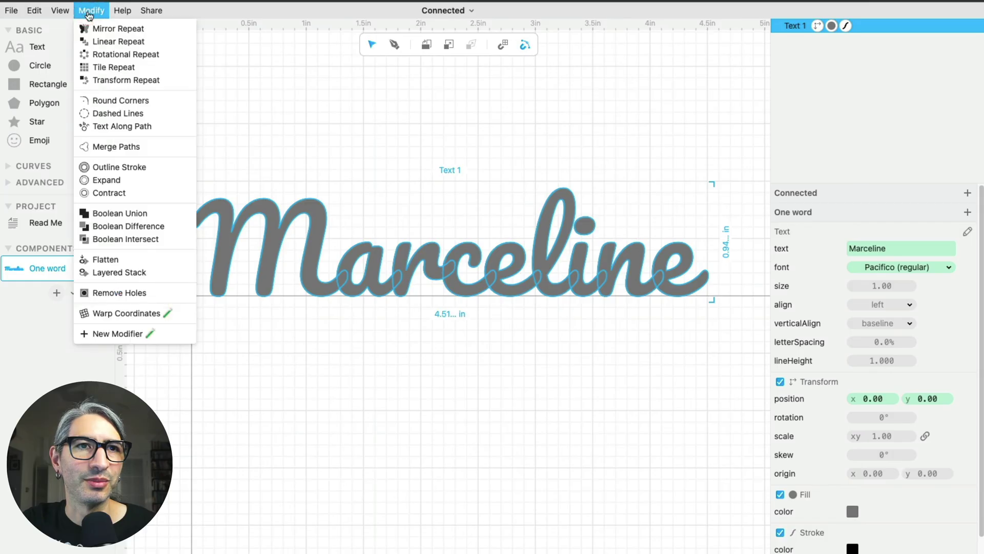
pyautogui.click(120, 213)
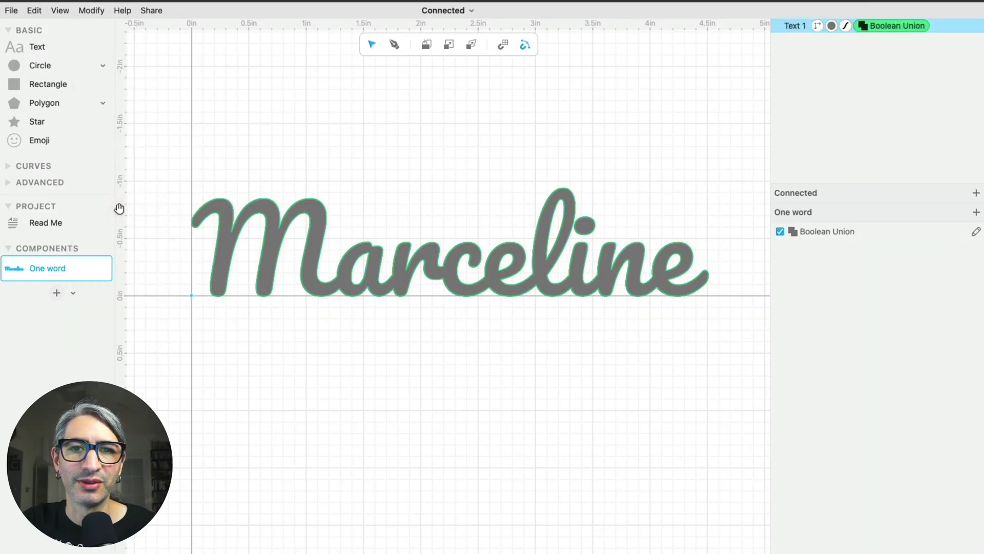
pyautogui.click(393, 378)
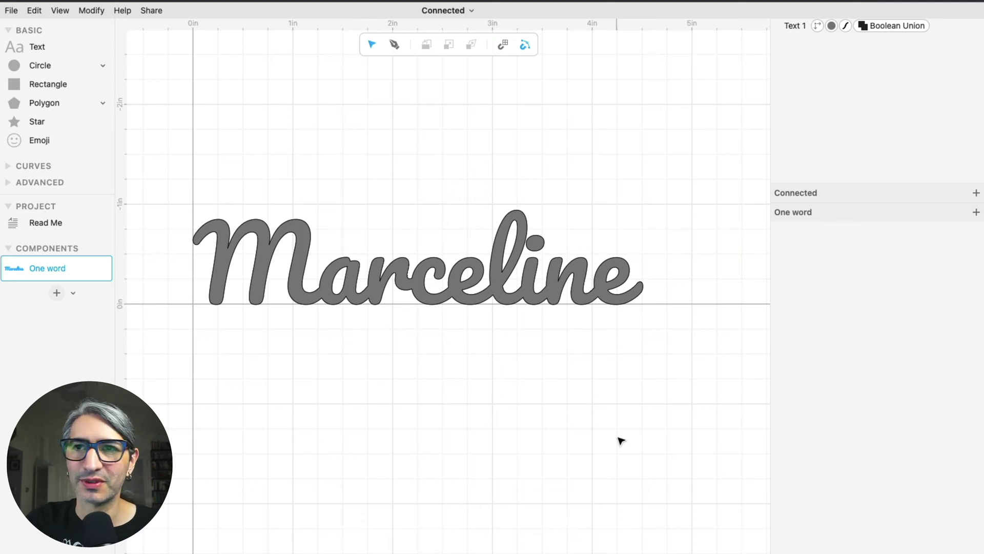
# Step: Scrub the Text 1 letterSpacing up to 5%, then back down to 4%
pyautogui.click(588, 284)
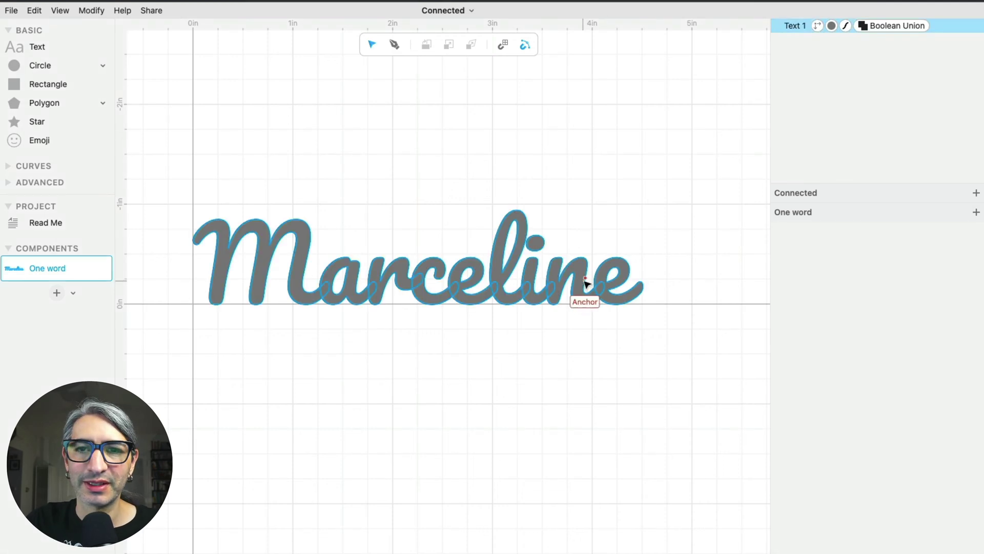
pyautogui.click(587, 284)
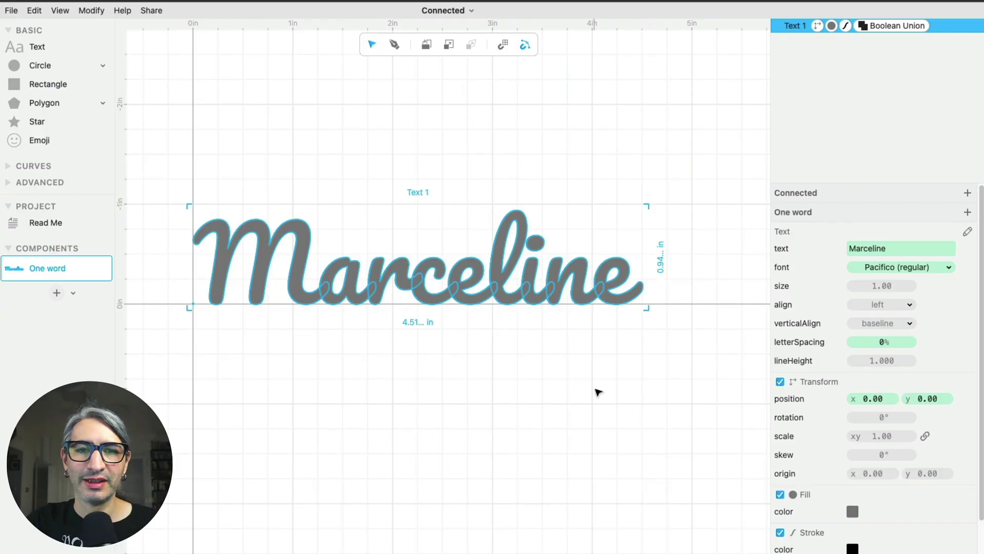
pyautogui.click(554, 389)
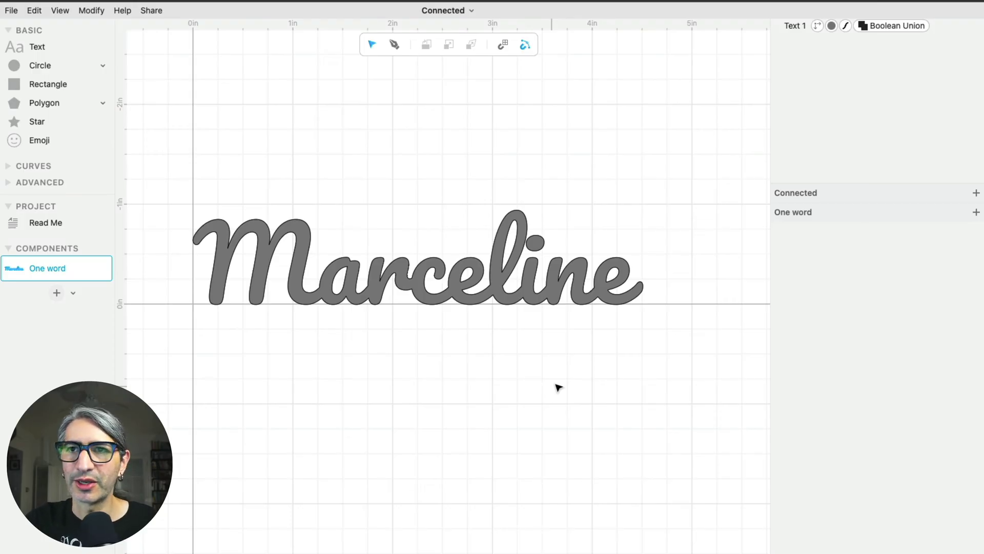
pyautogui.click(792, 27)
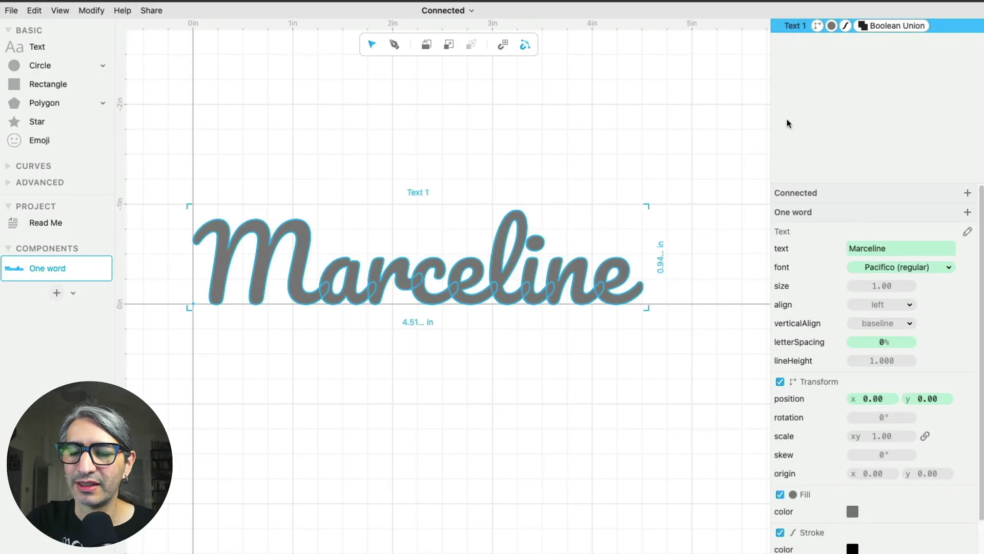
pyautogui.click(880, 342)
pyautogui.moveTo(881, 342); pyautogui.dragTo(888, 344)
pyautogui.click(509, 378)
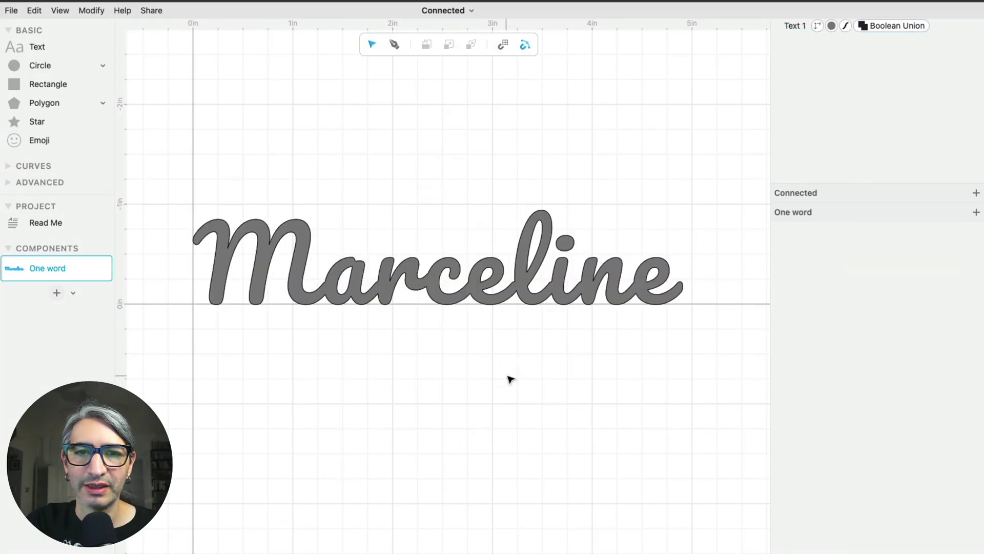
pyautogui.click(799, 25)
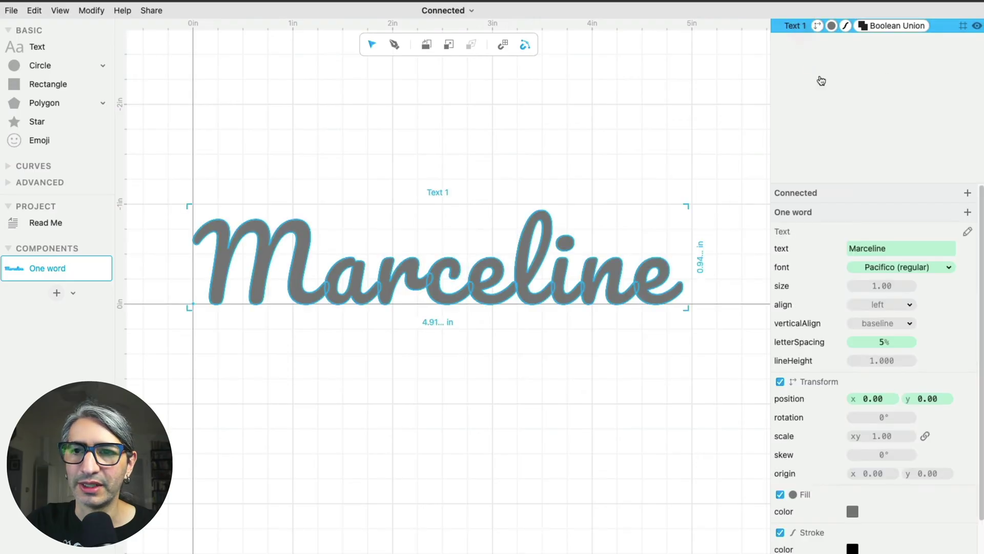
pyautogui.moveTo(883, 341); pyautogui.dragTo(878, 342)
pyautogui.click(644, 351)
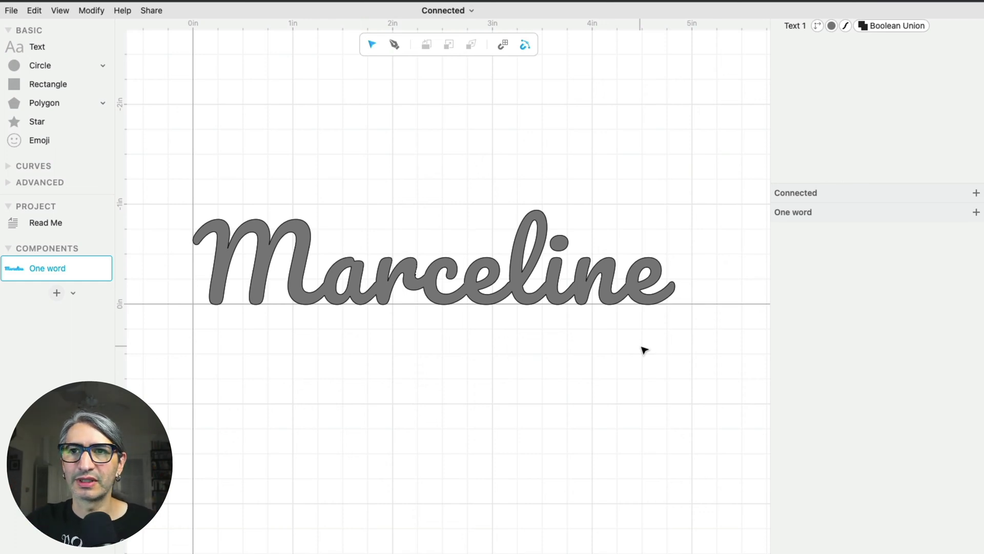
# Step: Add a second line reading 'The Vampire' below Marceline, fixing the typo
pyautogui.click(792, 32)
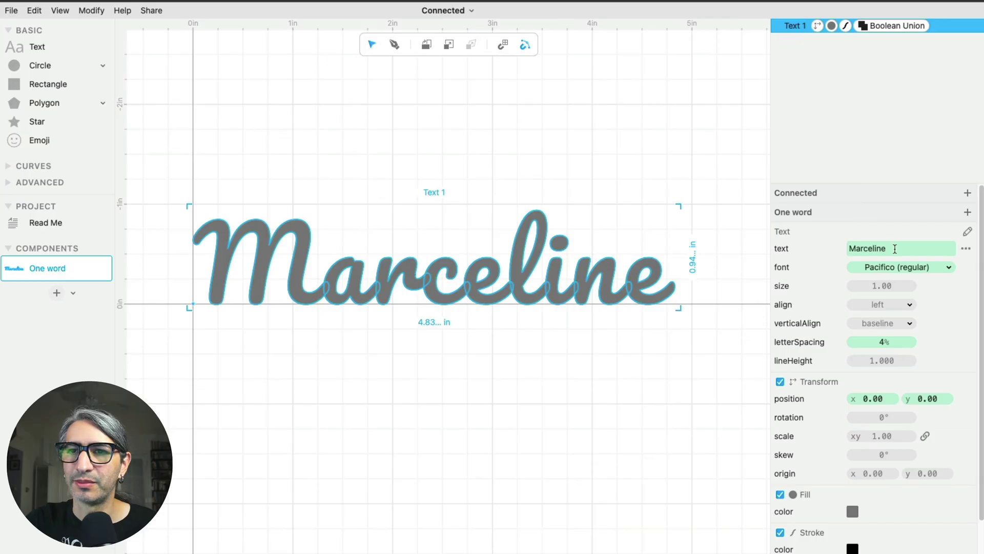
pyautogui.click(894, 249)
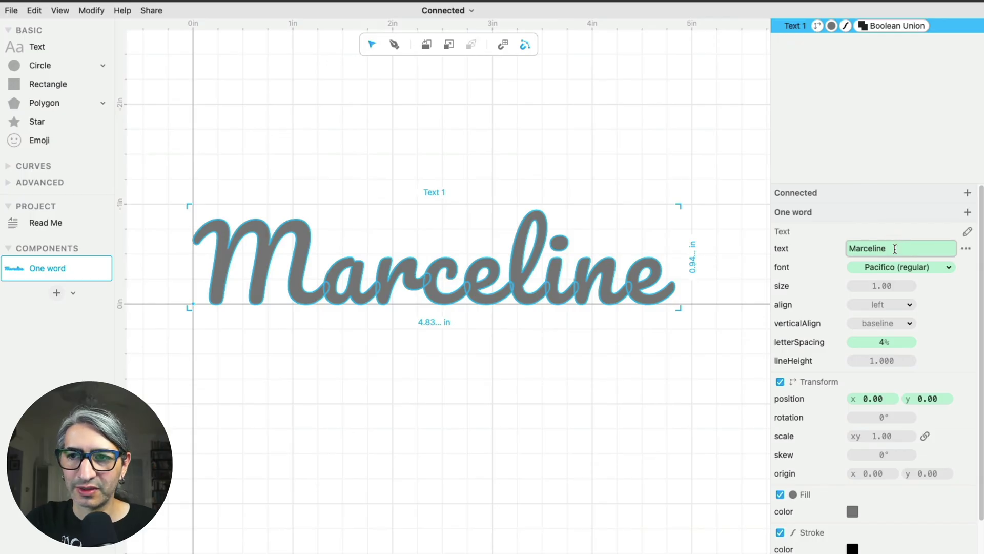
pyautogui.press('Return')
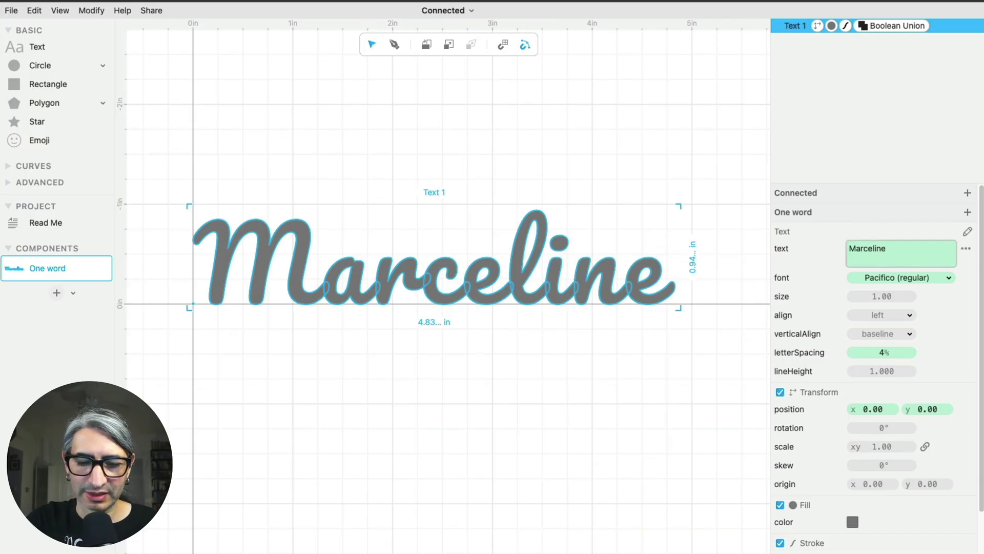
pyautogui.write('The ')
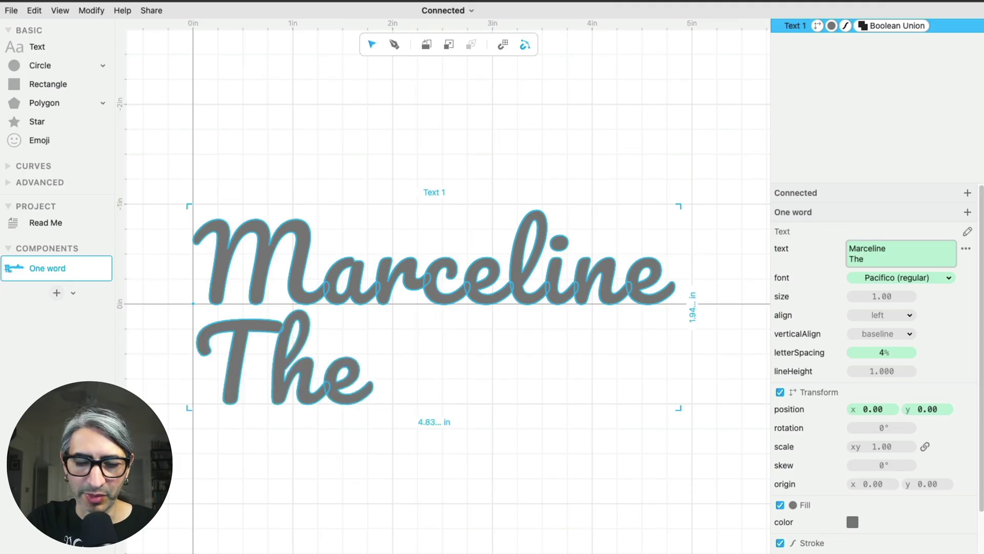
pyautogui.write('Vampier')
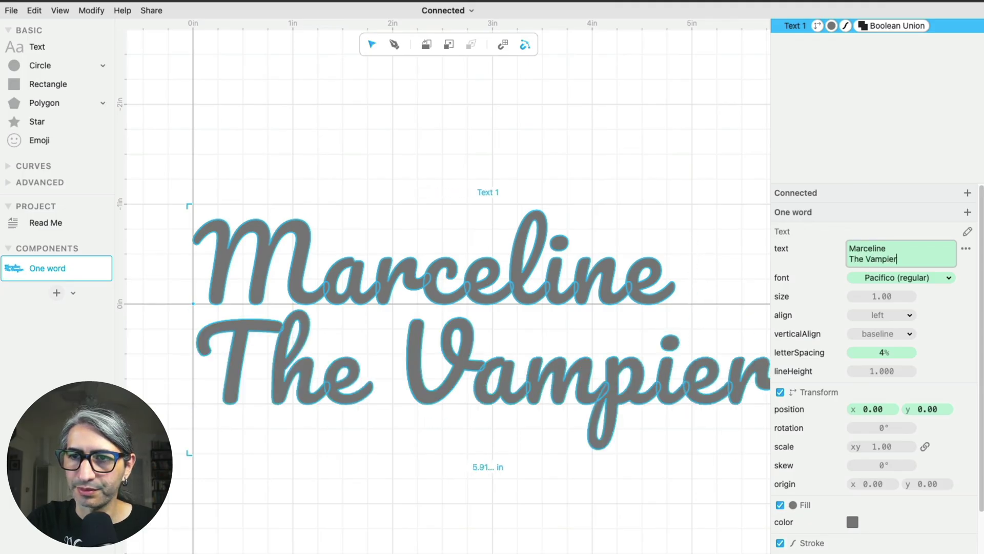
pyautogui.press('BackSpace')
pyautogui.press('BackSpace')
pyautogui.write('re')
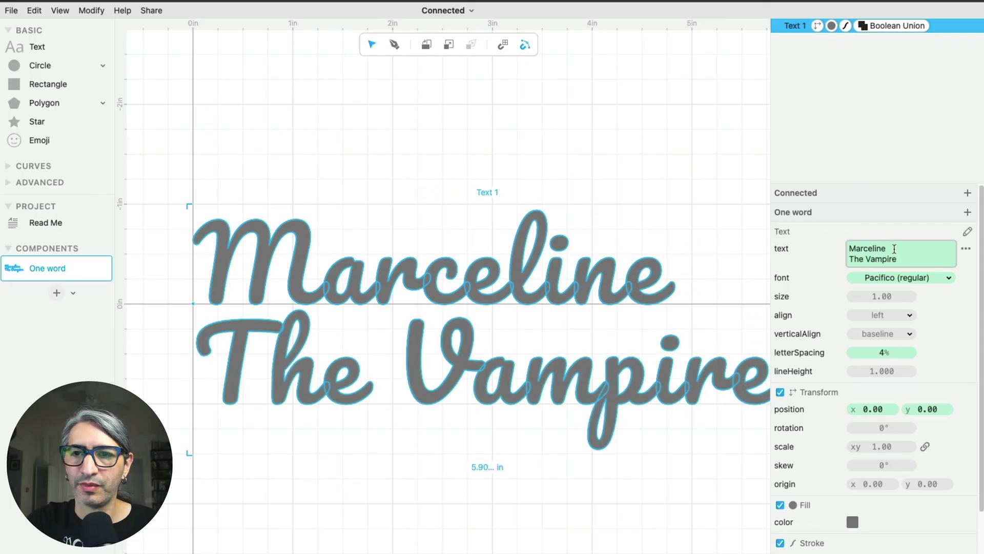
# Step: Set the text align to center and pan the centred lettering into view
pyautogui.scroll(-3, 589, 296)
pyautogui.scroll(-3, 632, 336)
pyautogui.hscroll(3, 590, 312)
pyautogui.scroll(-1, 587, 302)
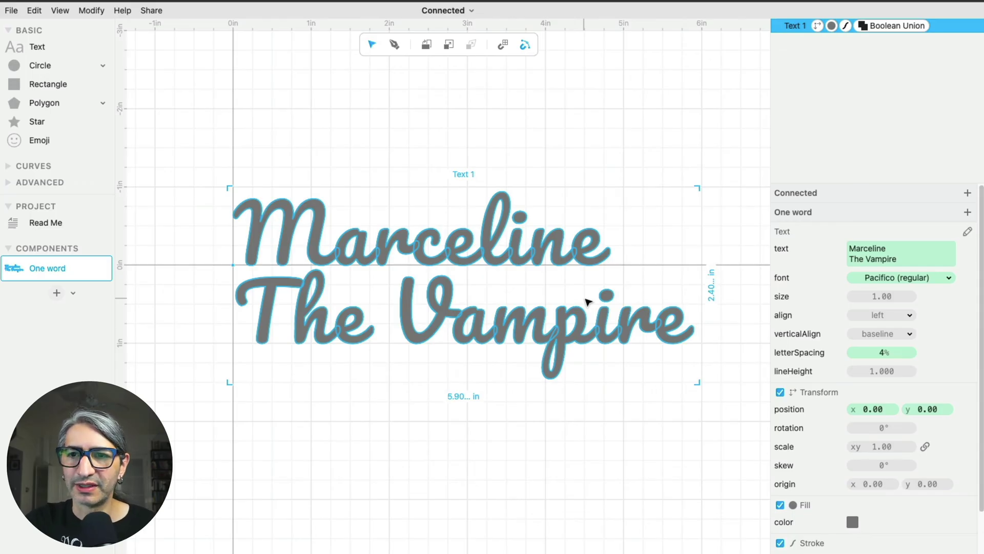
pyautogui.click(871, 315)
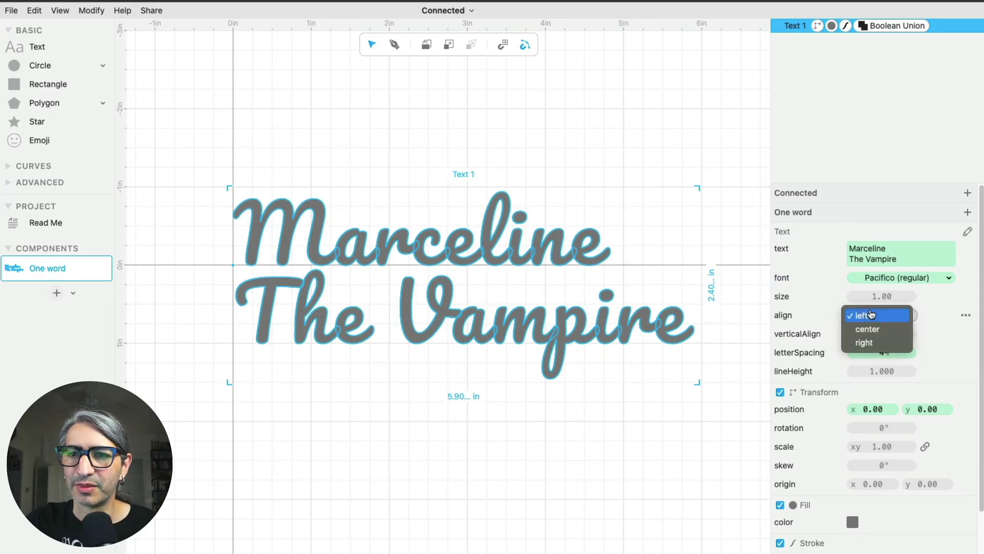
pyautogui.click(867, 329)
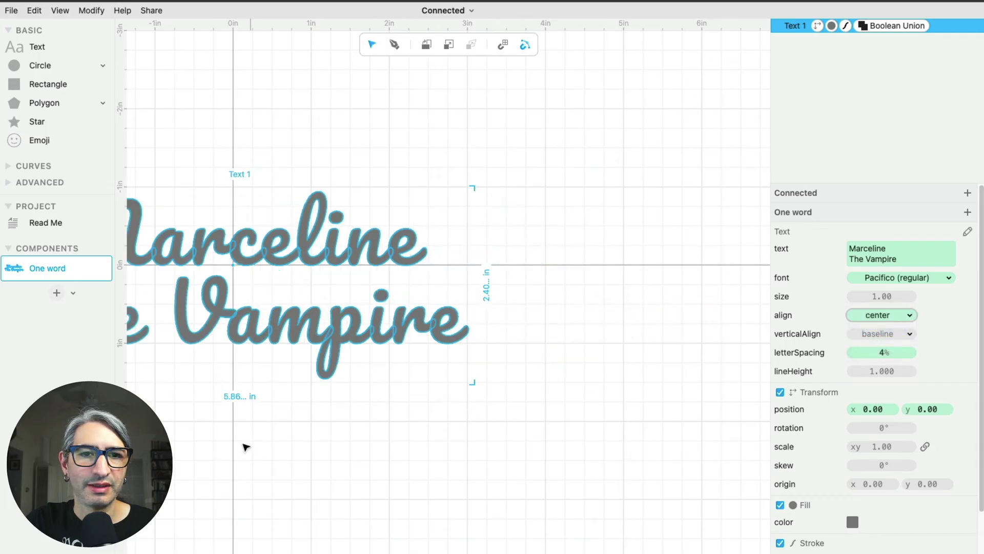
pyautogui.moveTo(239, 432); pyautogui.dragTo(466, 429)
# Step: Reduce the Text 1 lineHeight from 1.000 to about 0.854
pyautogui.scroll(2, 461, 395)
pyautogui.moveTo(391, 391); pyautogui.dragTo(386, 407)
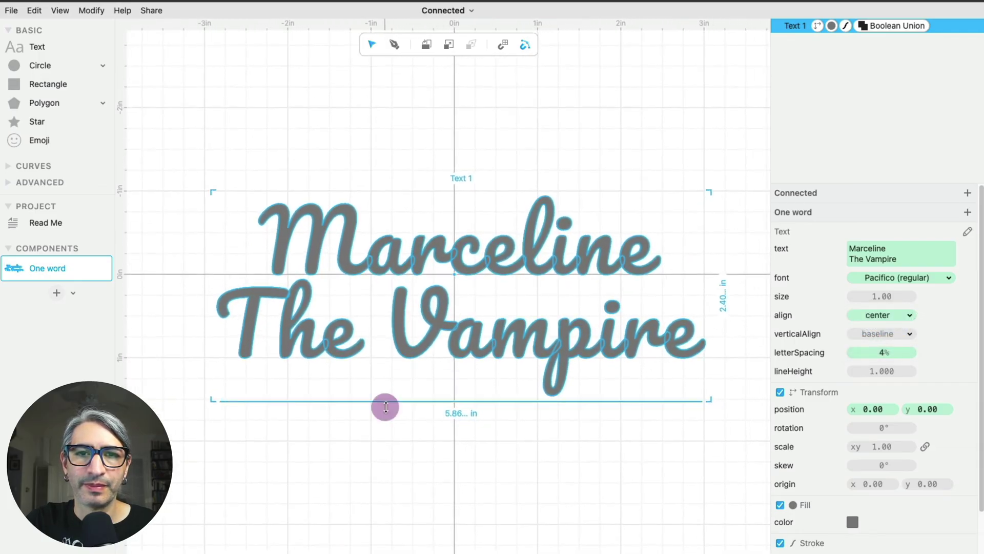
pyautogui.click(525, 456)
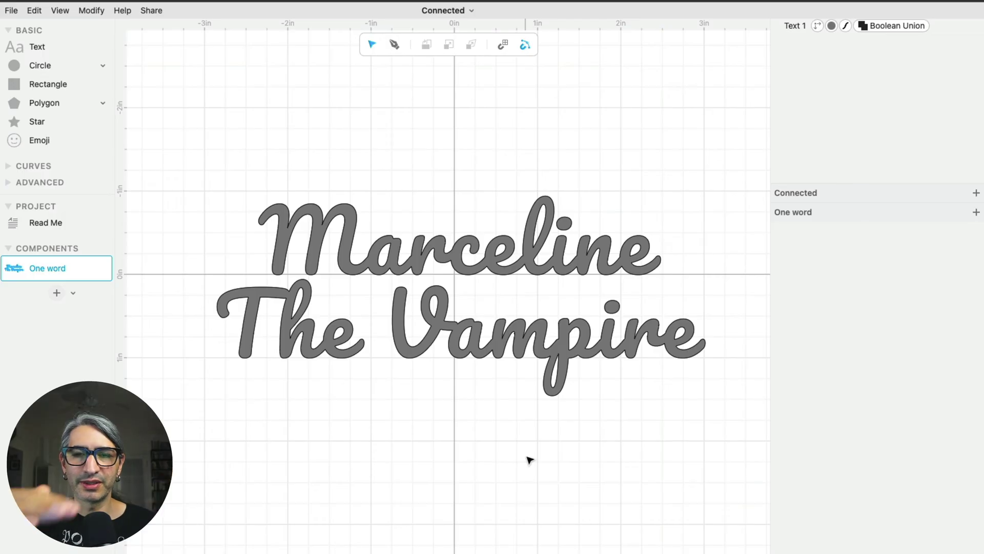
pyautogui.scroll(-1, 531, 460)
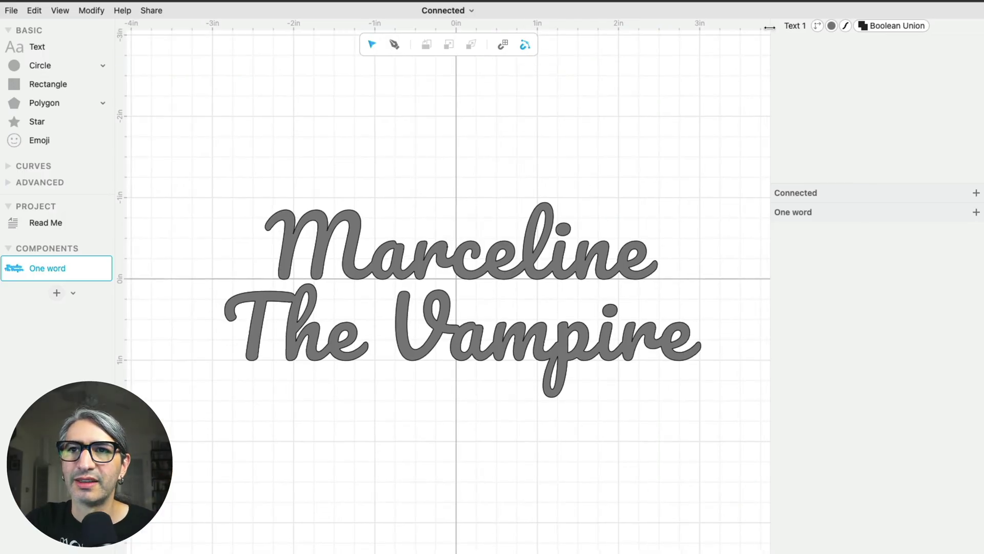
pyautogui.click(792, 26)
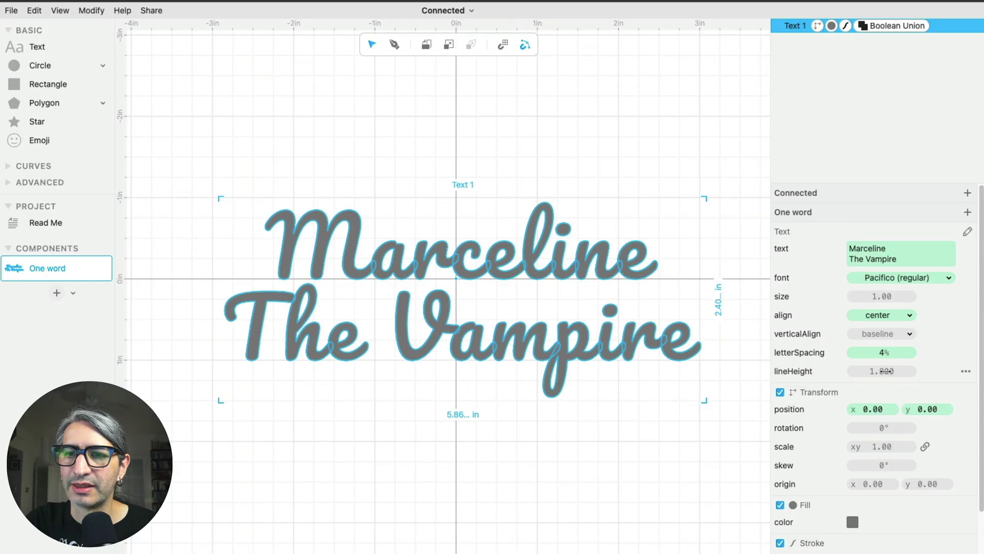
pyautogui.moveTo(886, 371); pyautogui.dragTo(642, 380)
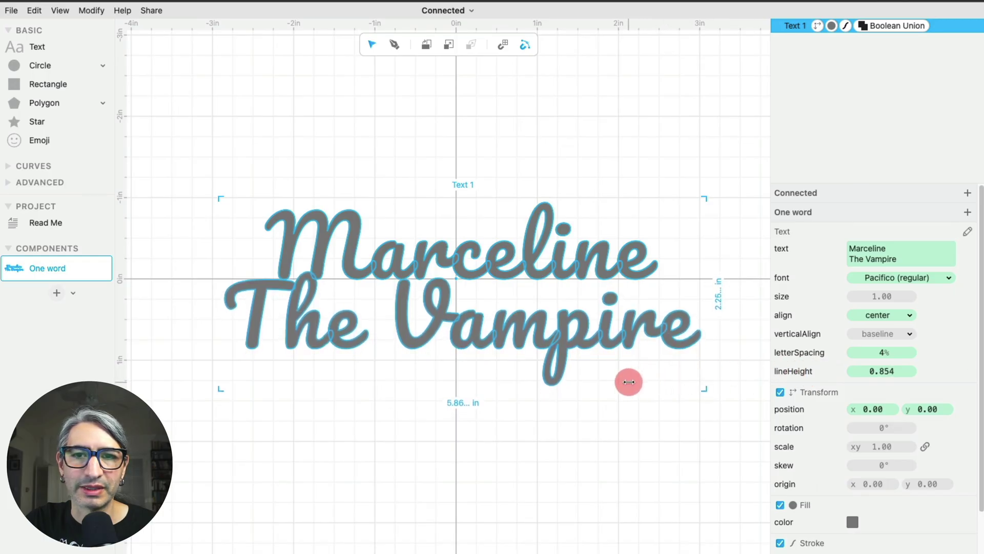
pyautogui.click(598, 74)
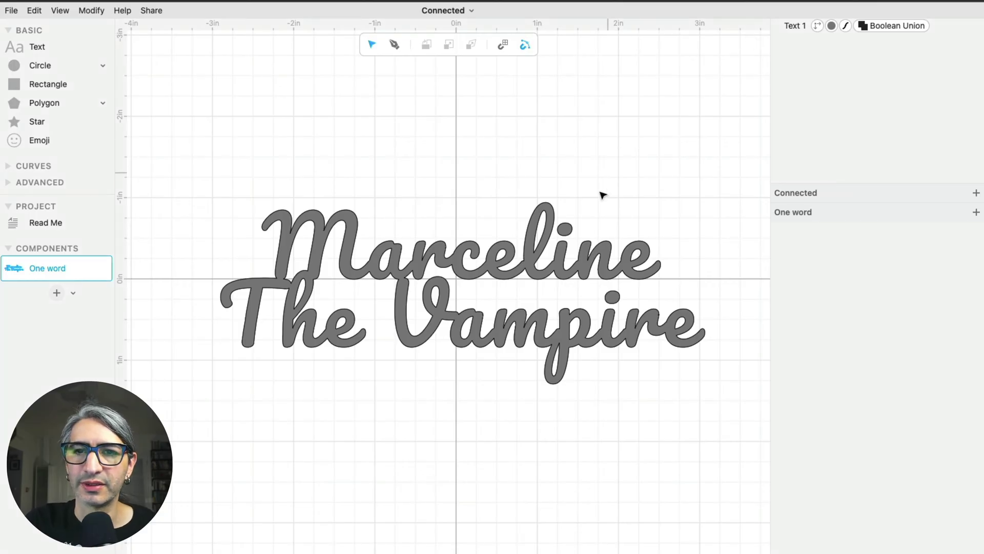
# Step: Add a third line reading 'Queen' beneath The Vampire
pyautogui.click(558, 255)
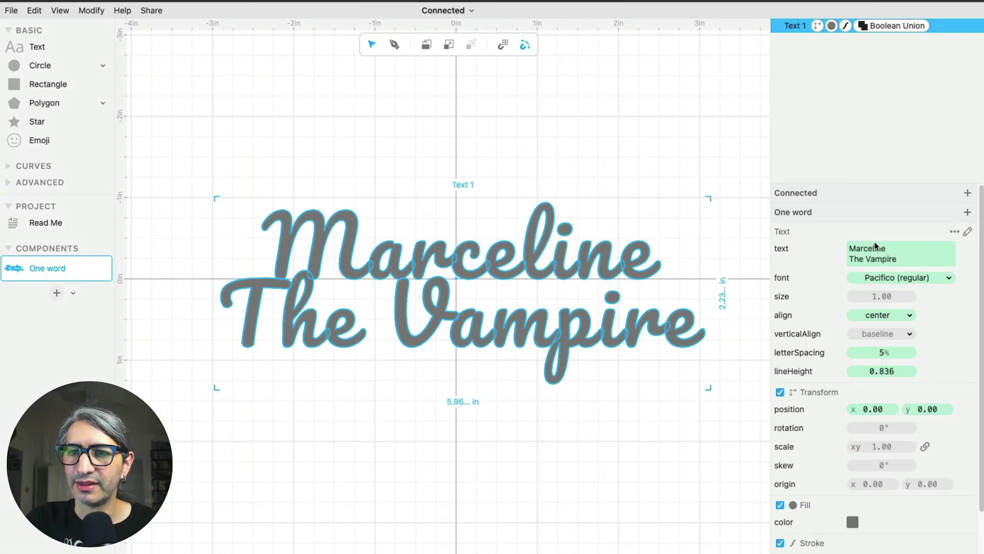
pyautogui.click(904, 262)
pyautogui.press('Return')
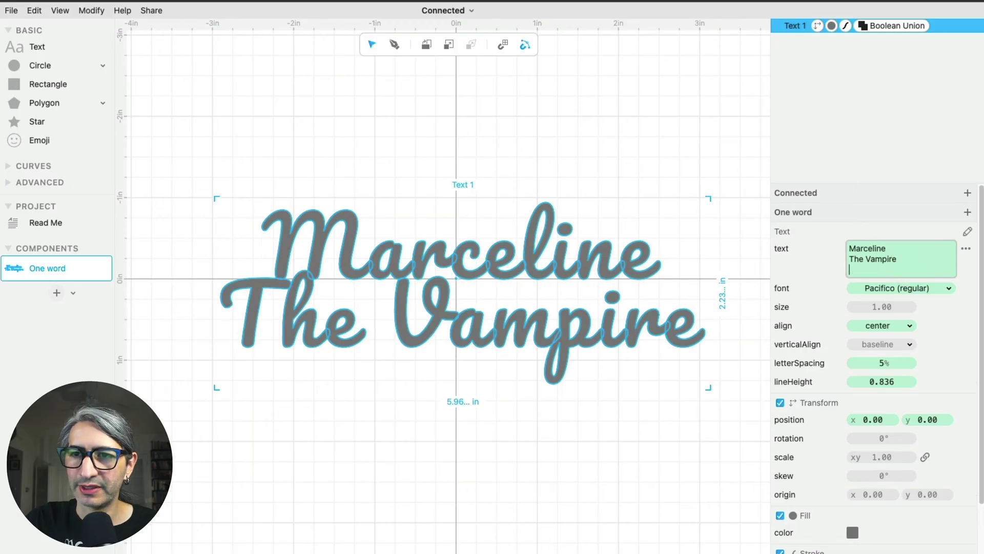
pyautogui.write('QU')
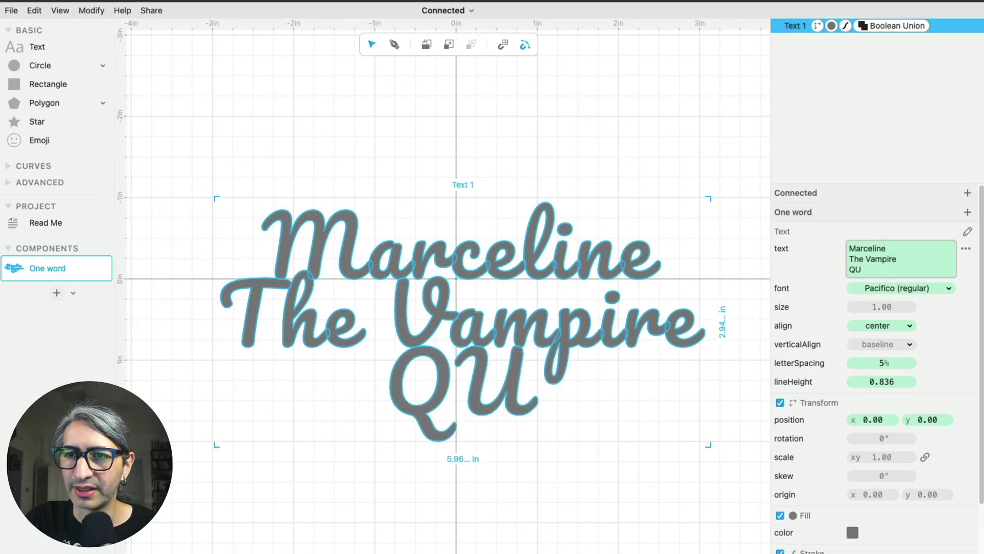
pyautogui.press('BackSpace')
pyautogui.write('ueen')
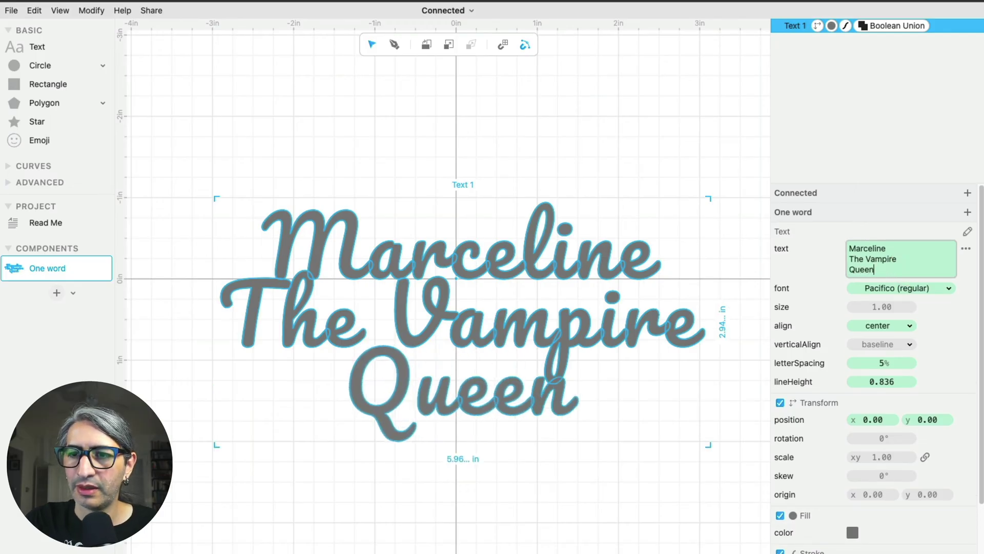
# Step: Increase the letterSpacing slightly and preview the three-line layout
pyautogui.click(885, 363)
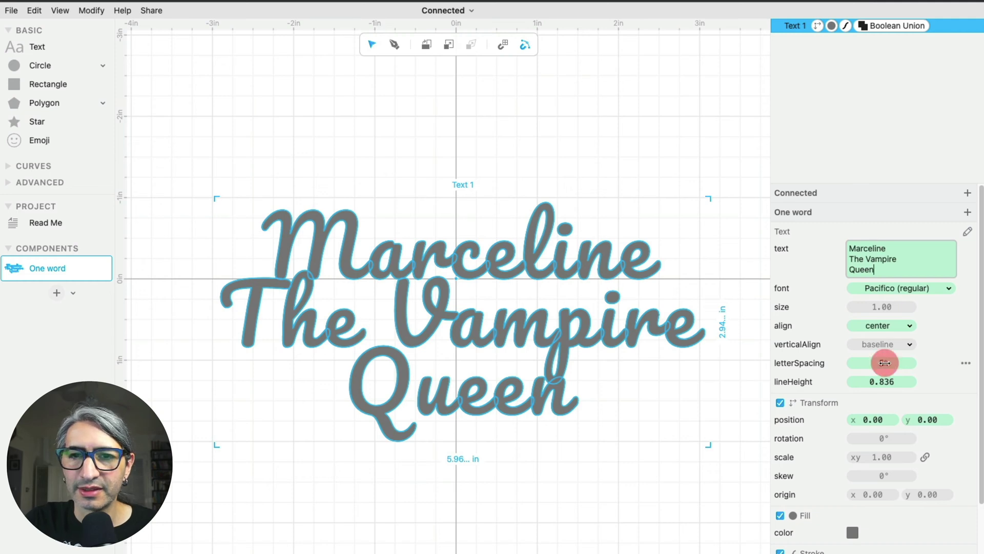
pyautogui.moveTo(886, 363); pyautogui.dragTo(888, 382)
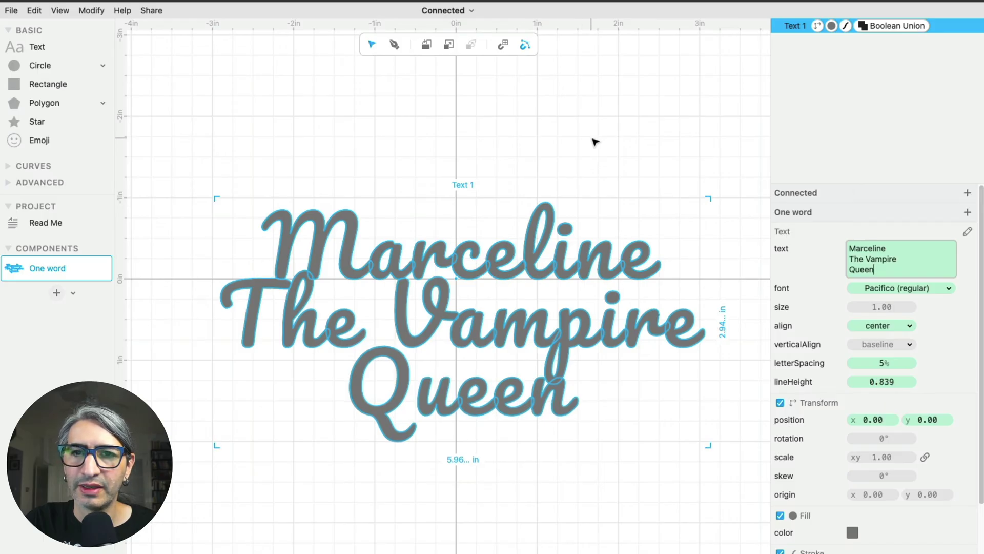
pyautogui.click(593, 139)
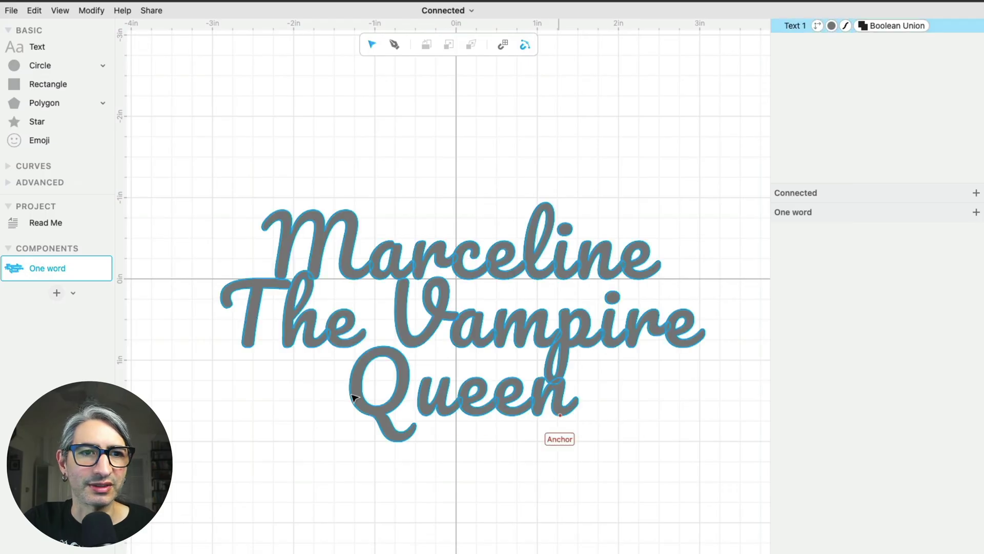
# Step: Duplicate the One word component and rename the copy 'the i's'
pyautogui.moveTo(105, 266)
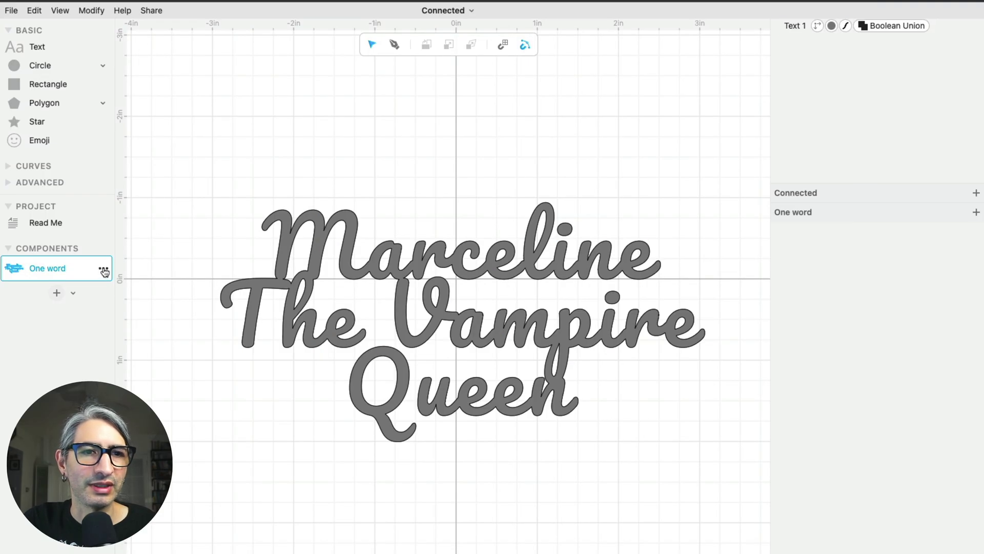
pyautogui.click(103, 269)
pyautogui.click(139, 266)
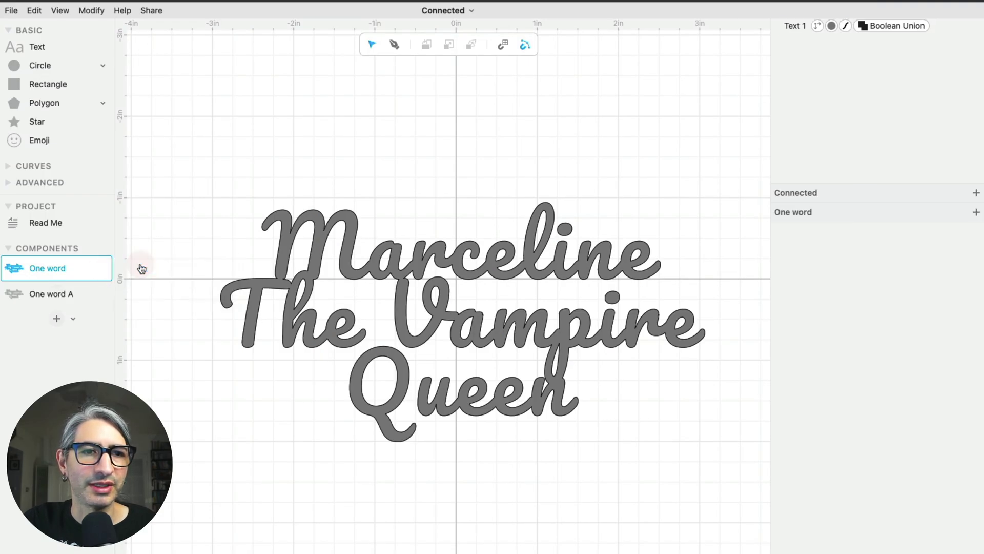
pyautogui.click(64, 297)
pyautogui.click(65, 296)
pyautogui.write('the ')
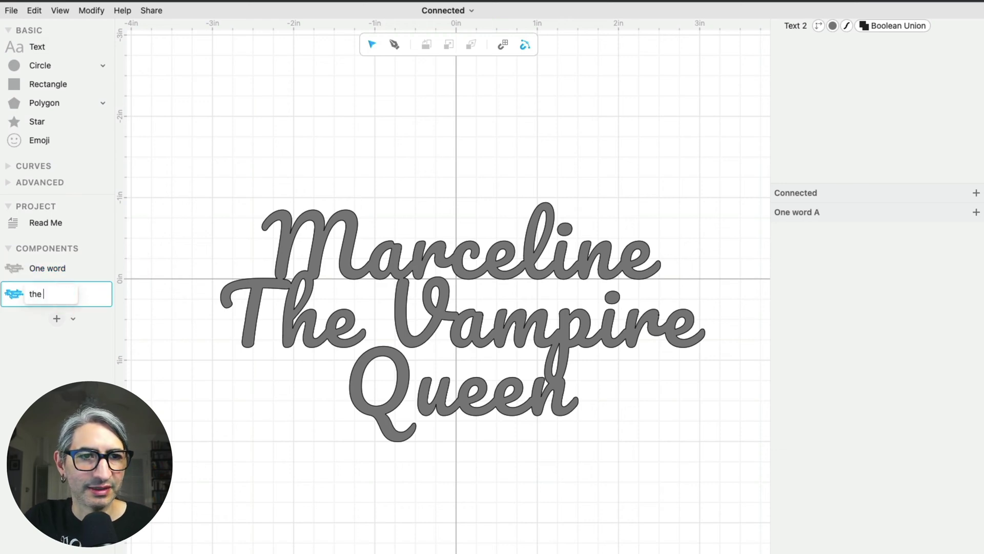
pyautogui.write("i's")
pyautogui.press('Return')
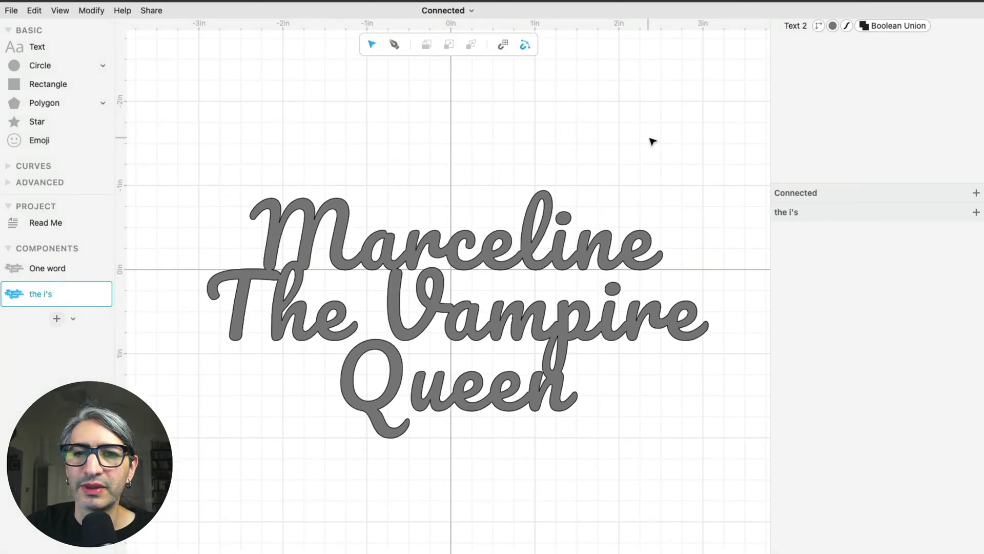
# Step: Delete the Boolean Union from the lettering's Text 2 row
pyautogui.click(895, 26)
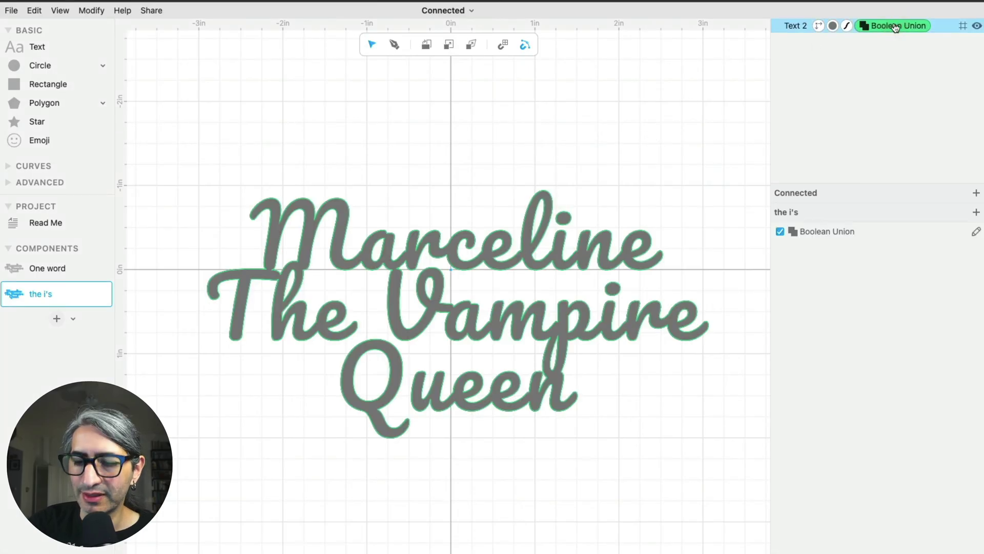
pyautogui.press('BackSpace')
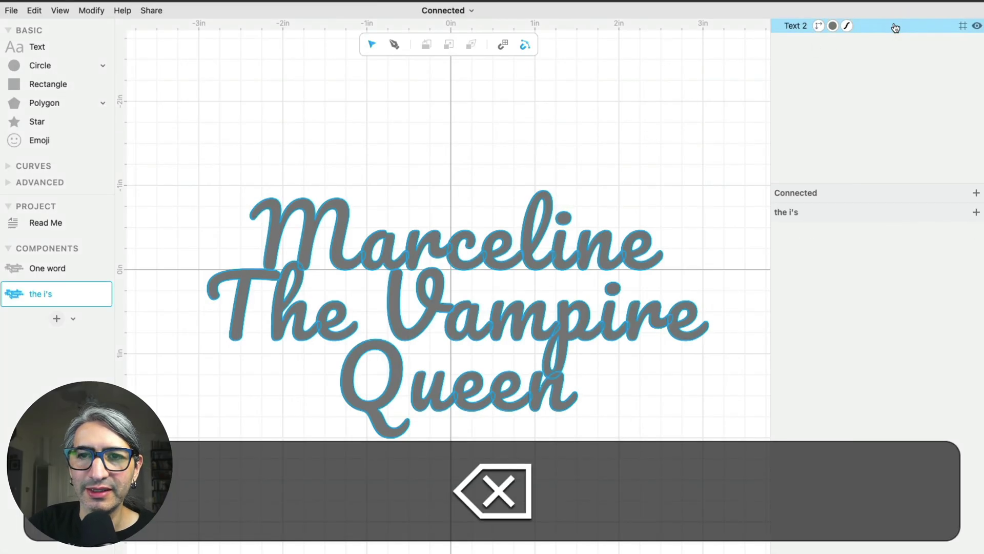
pyautogui.click(701, 141)
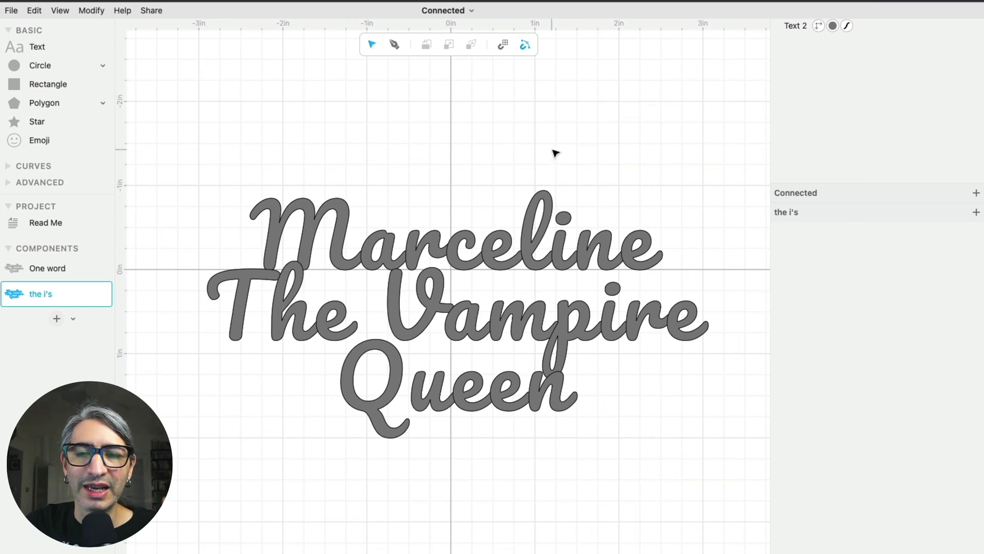
# Step: Convert the three-line Marceline The Vampire Queen text to paths, giving Group 1 (about 5.96 × 2.94 in)
pyautogui.click(281, 205)
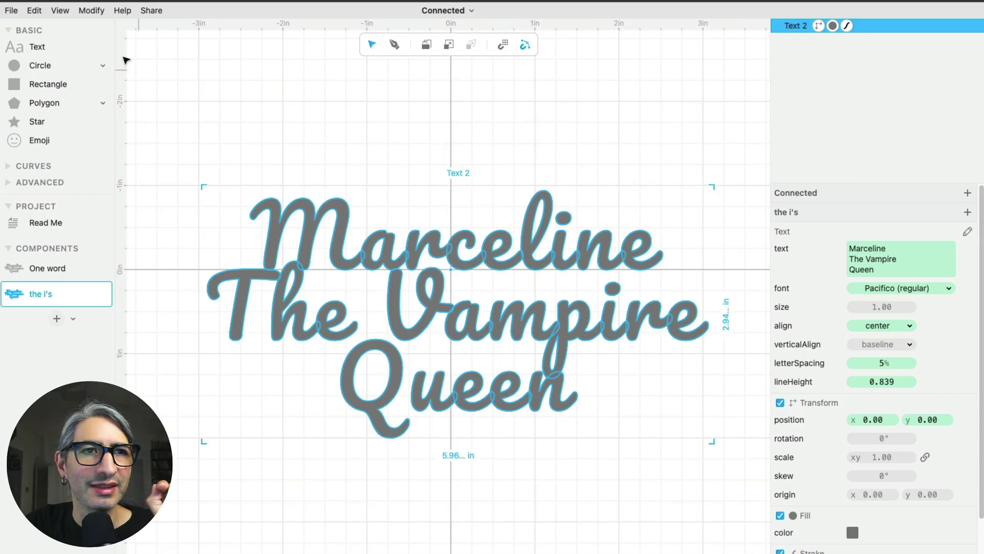
pyautogui.click(33, 10)
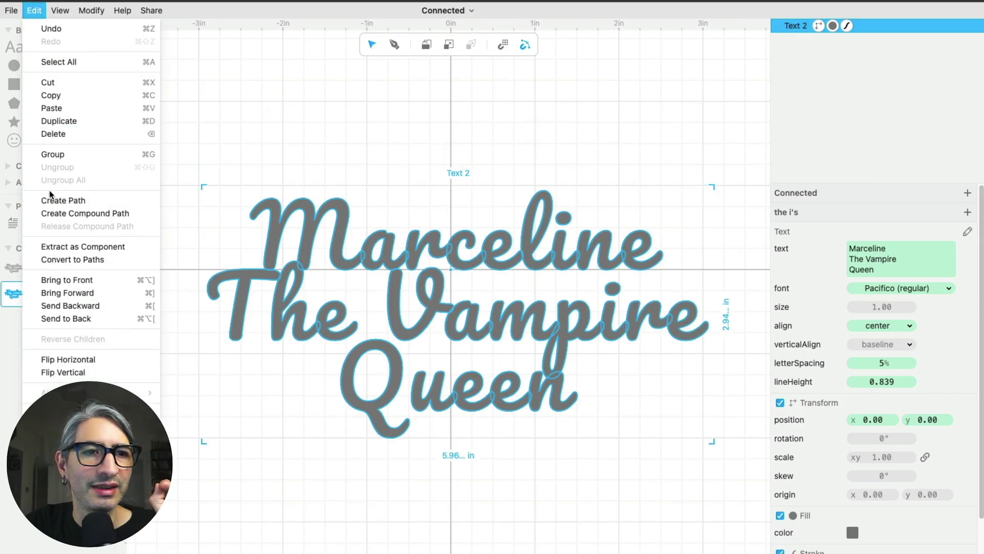
pyautogui.click(72, 259)
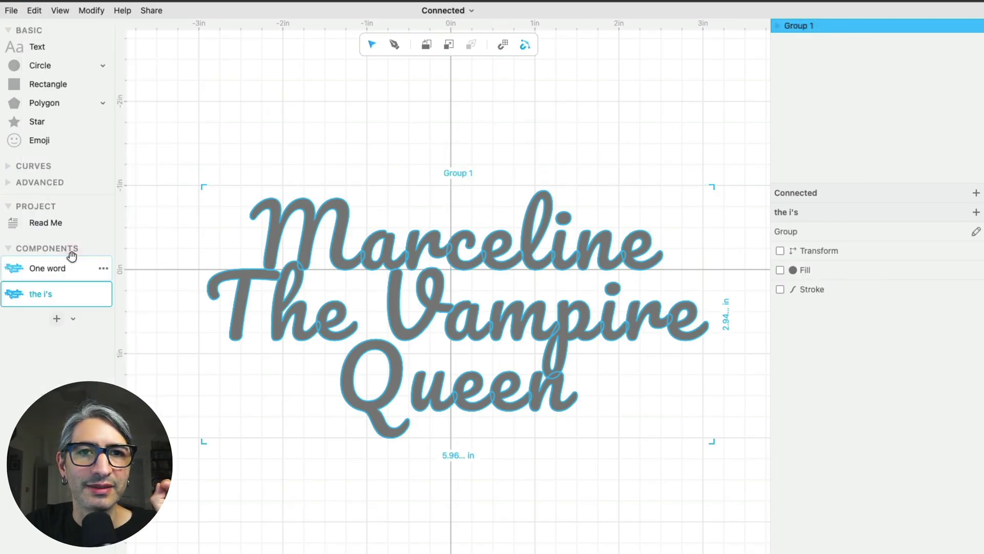
pyautogui.click(628, 391)
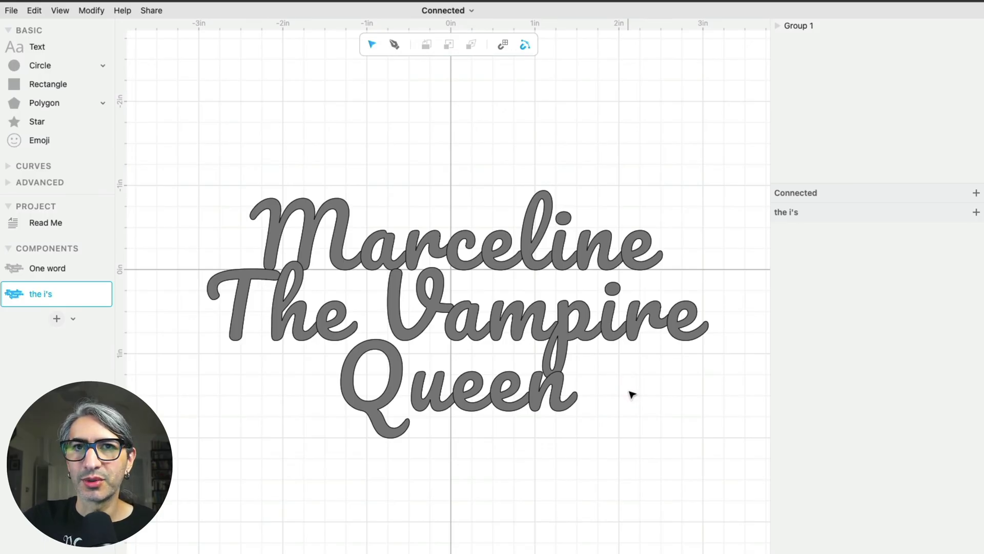
pyautogui.click(630, 328)
pyautogui.click(634, 331)
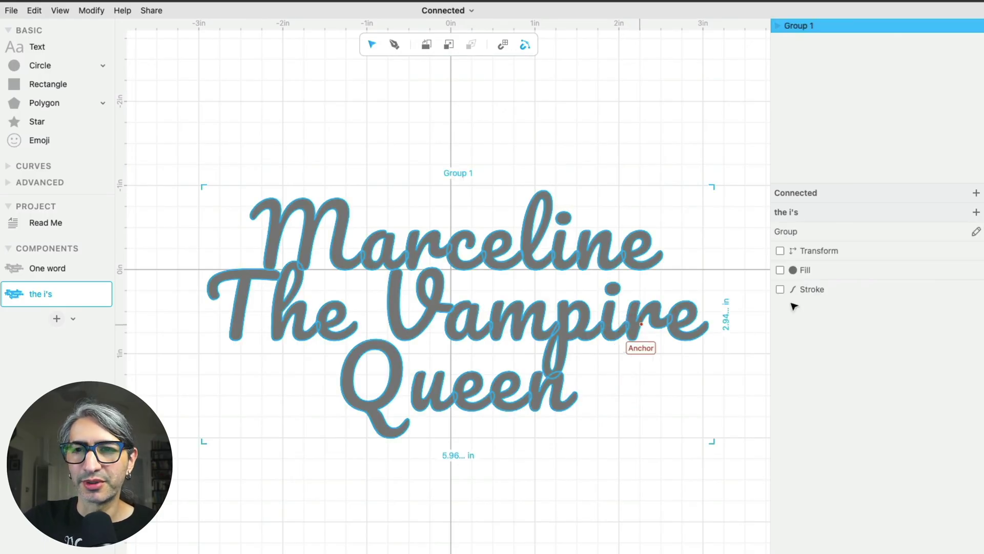
# Step: Try dragging the whole lettering group up and left, then undo the move
pyautogui.click(675, 122)
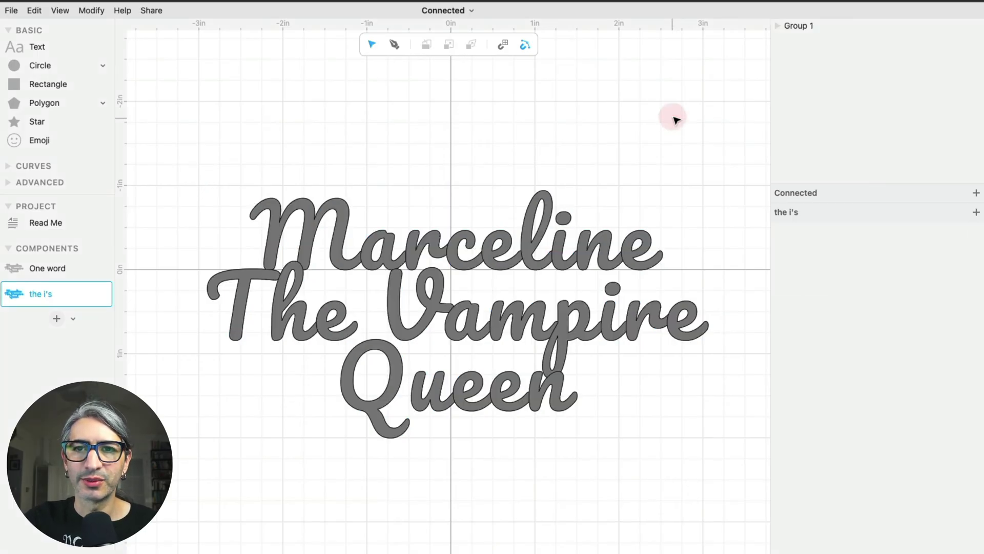
pyautogui.click(548, 225)
pyautogui.click(512, 244)
pyautogui.click(512, 244)
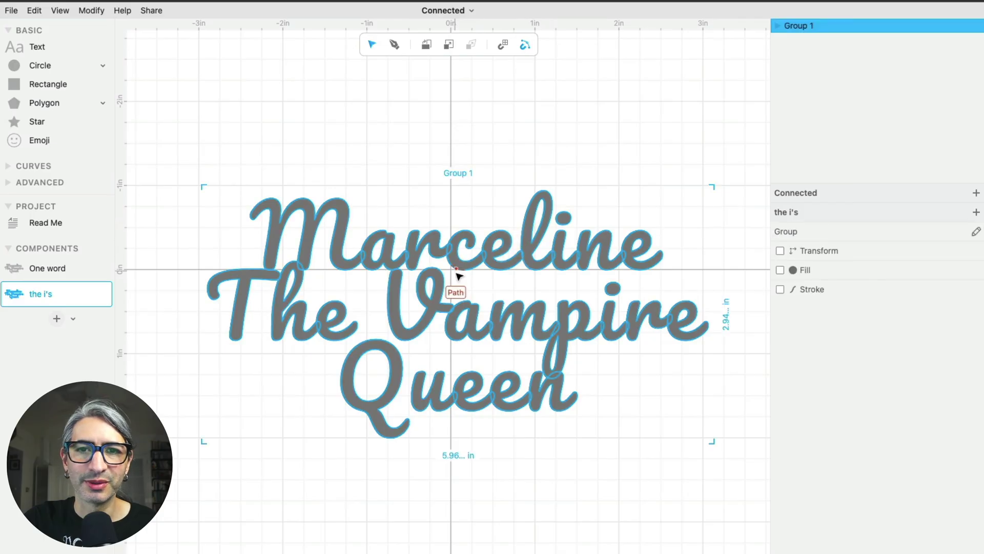
pyautogui.moveTo(460, 269); pyautogui.dragTo(461, 194)
pyautogui.press('super+z')
pyautogui.press('super+z')
pyautogui.press('super+z')
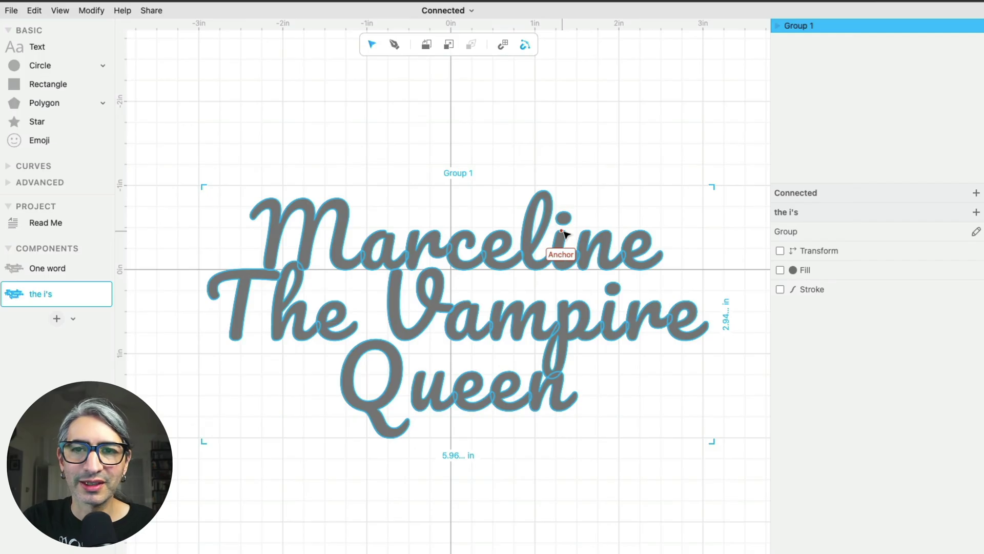
# Step: Inside Group 1, trial-move the Marceline, The Vampire and Queen lines, then undo
pyautogui.doubleClick(564, 234)
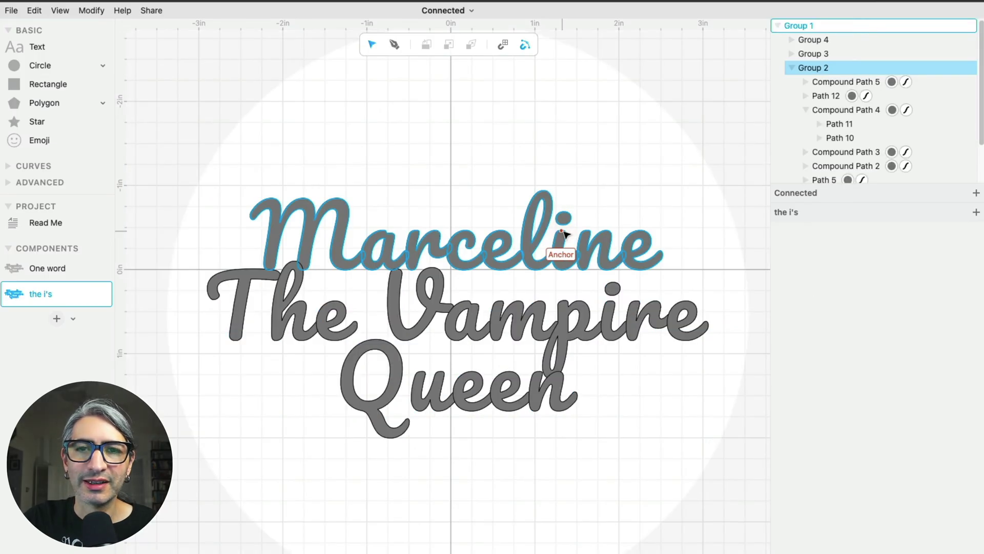
pyautogui.click(647, 179)
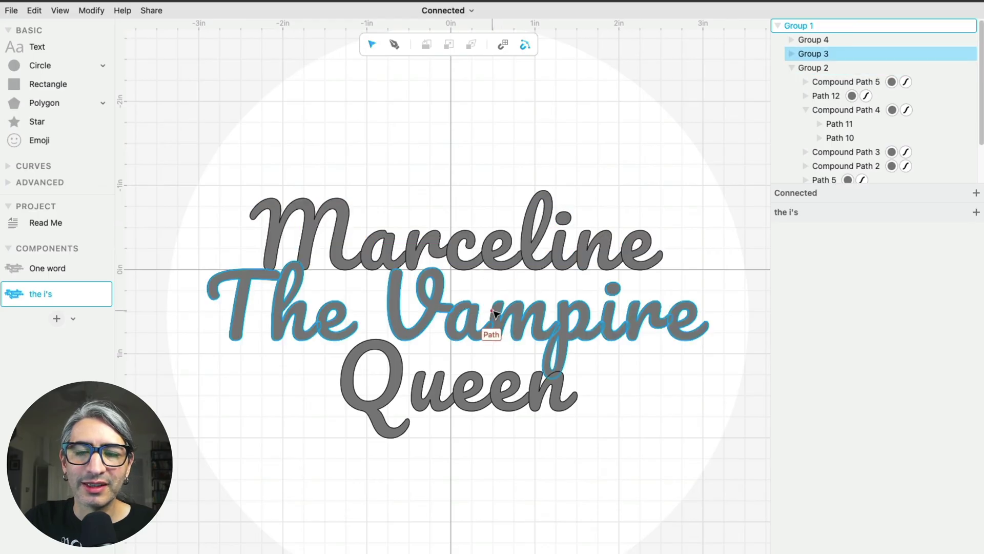
pyautogui.click(469, 235)
pyautogui.moveTo(469, 234); pyautogui.dragTo(416, 162)
pyautogui.moveTo(437, 285); pyautogui.dragTo(468, 264)
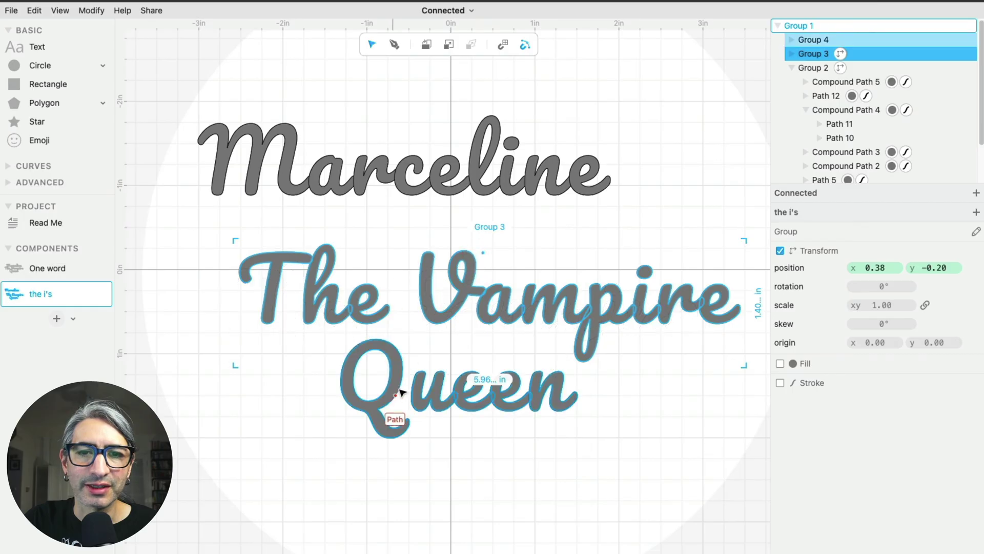
pyautogui.moveTo(401, 391); pyautogui.dragTo(378, 414)
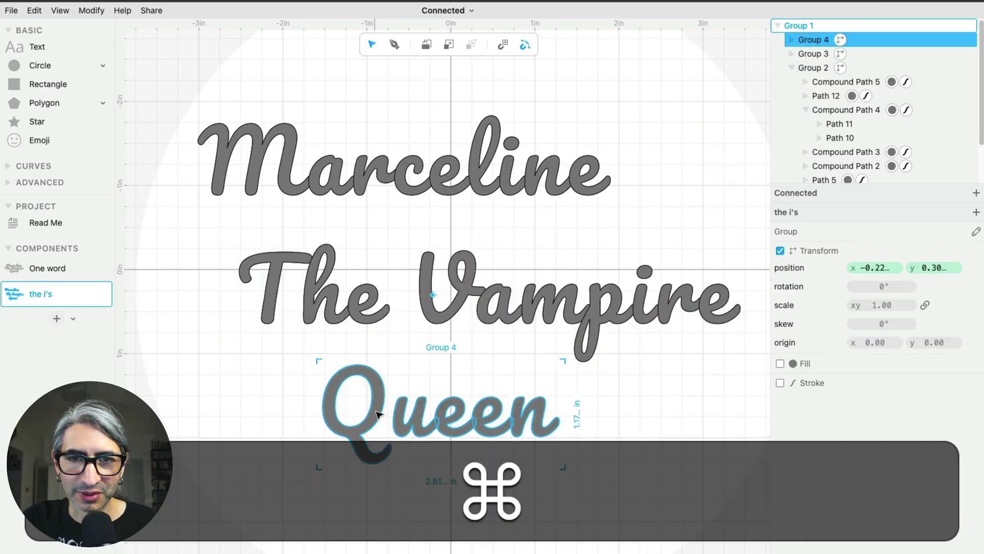
pyautogui.press('super+z')
pyautogui.press('super+z')
pyautogui.press('super+z')
pyautogui.press('super+z')
pyautogui.press('super+z')
pyautogui.press('super+z')
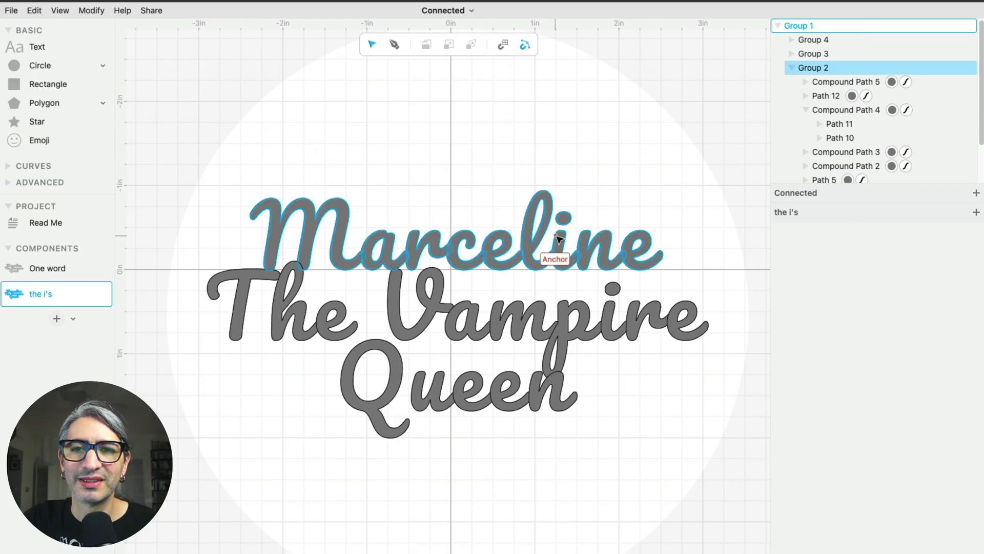
# Step: Select Marceline's letter i, pull it out of the word, then undo the move
pyautogui.click(562, 234)
pyautogui.click(562, 234)
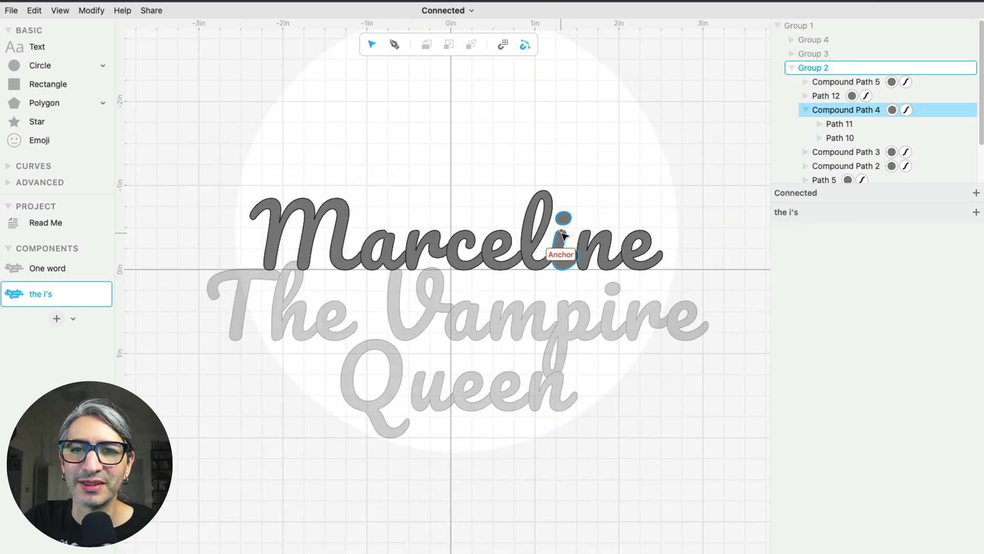
pyautogui.moveTo(567, 238); pyautogui.dragTo(539, 156)
pyautogui.press('super+z')
# Step: Zoom in on Marceline's i and isolate it to edit its parts
pyautogui.scroll(5, 564, 248)
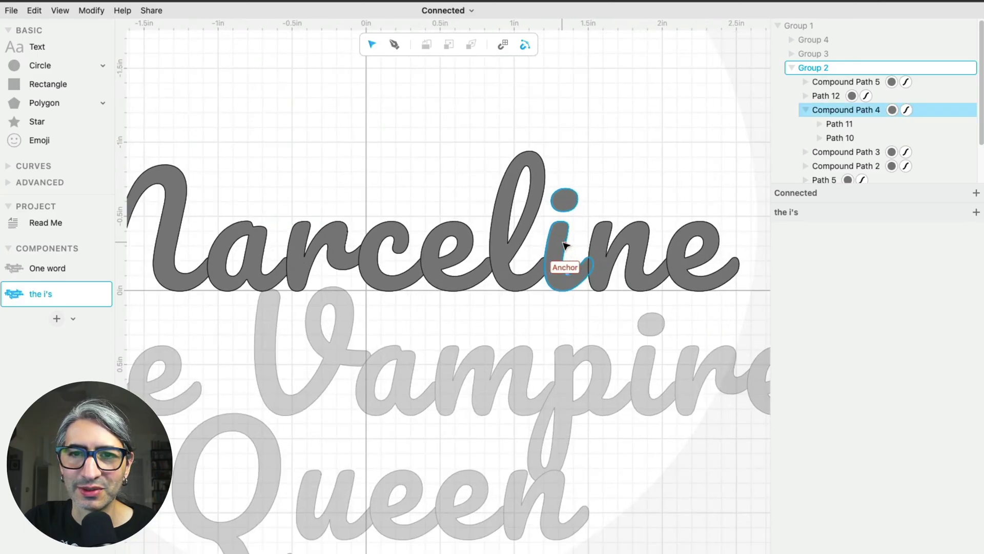
pyautogui.press('Escape')
pyautogui.hscroll(3, 565, 207)
pyautogui.scroll(-1, 565, 207)
pyautogui.click(496, 221)
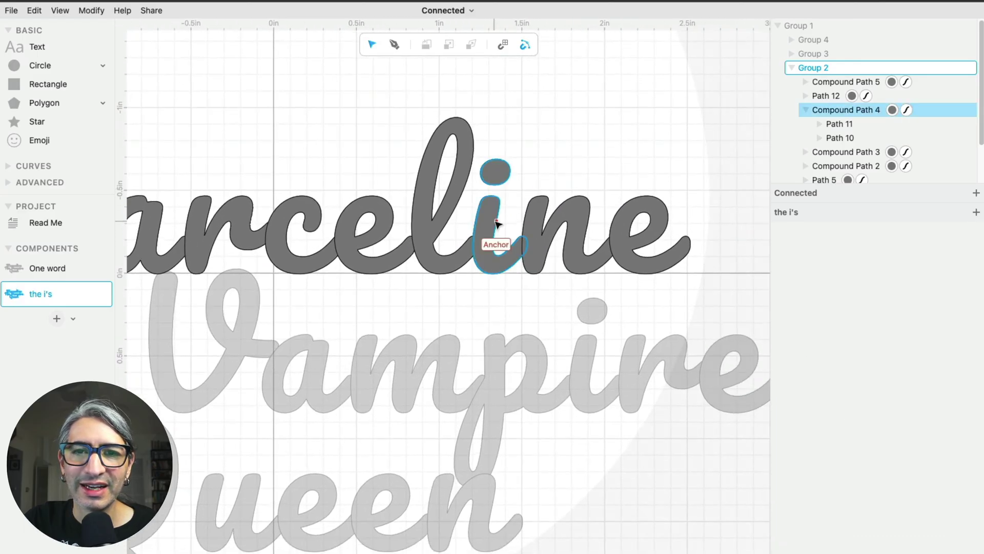
pyautogui.doubleClick(495, 186)
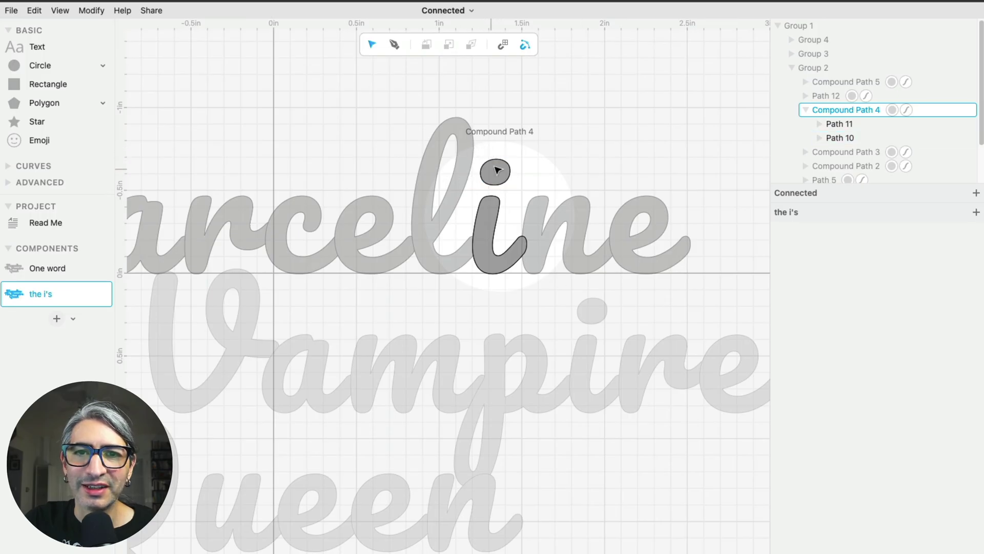
# Step: Lower the i's dot with two arrow nudges until it overlaps the stem
pyautogui.click(500, 164)
pyautogui.click(500, 164)
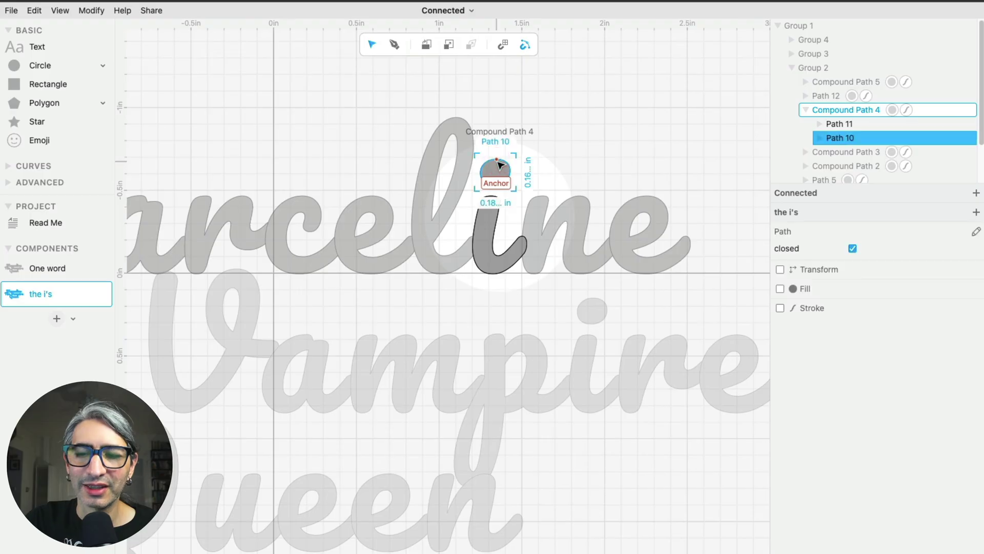
pyautogui.moveTo(500, 164); pyautogui.dragTo(499, 172)
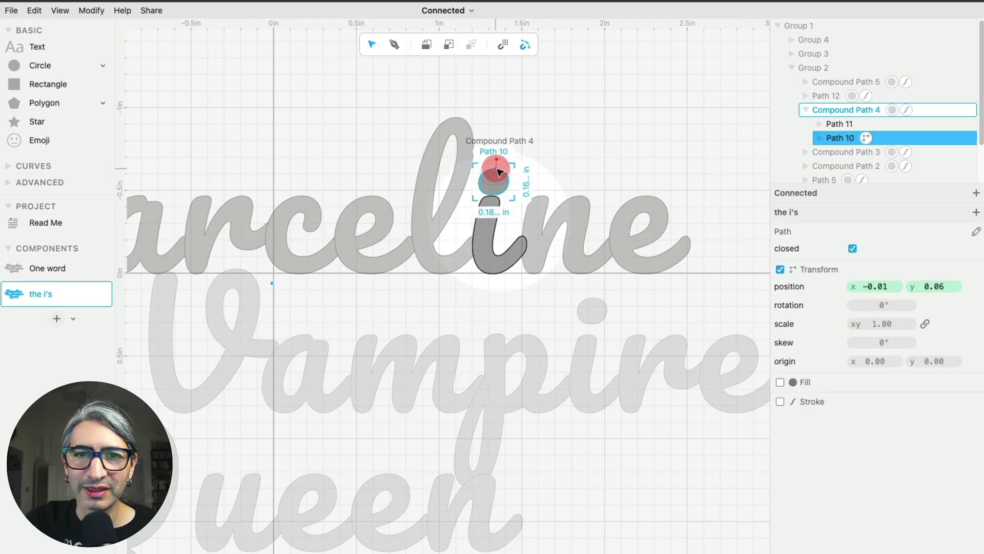
pyautogui.press('super+z')
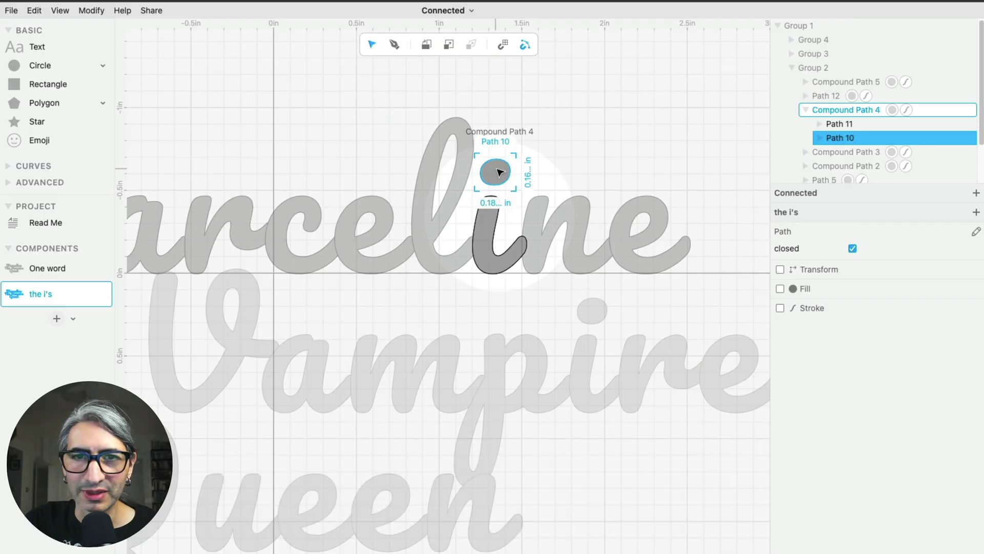
pyautogui.press('Down')
pyautogui.press('Down')
pyautogui.press('Down')
pyautogui.press('Down')
pyautogui.press('Down')
pyautogui.press('Down')
pyautogui.press('Down')
pyautogui.press('Down')
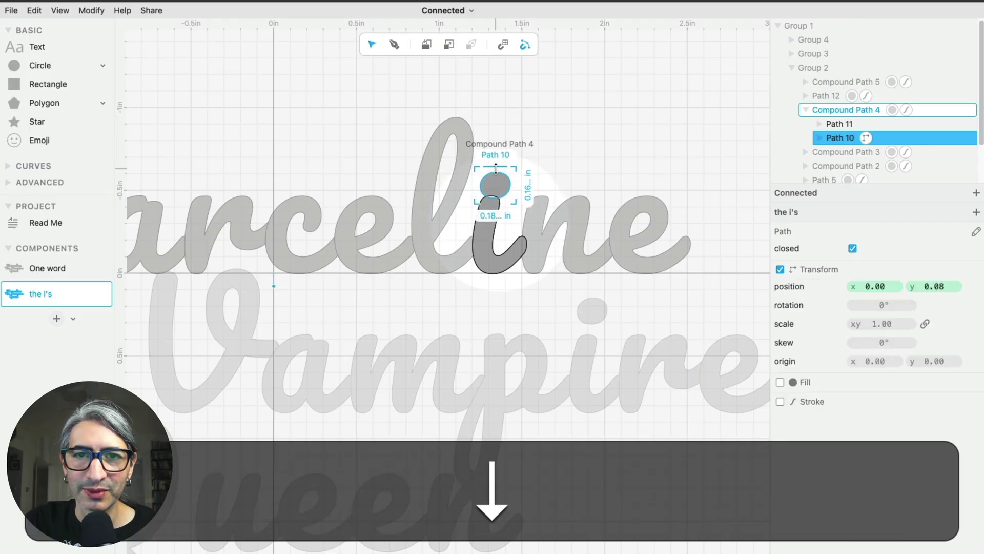
pyautogui.press('Down')
pyautogui.press('Down')
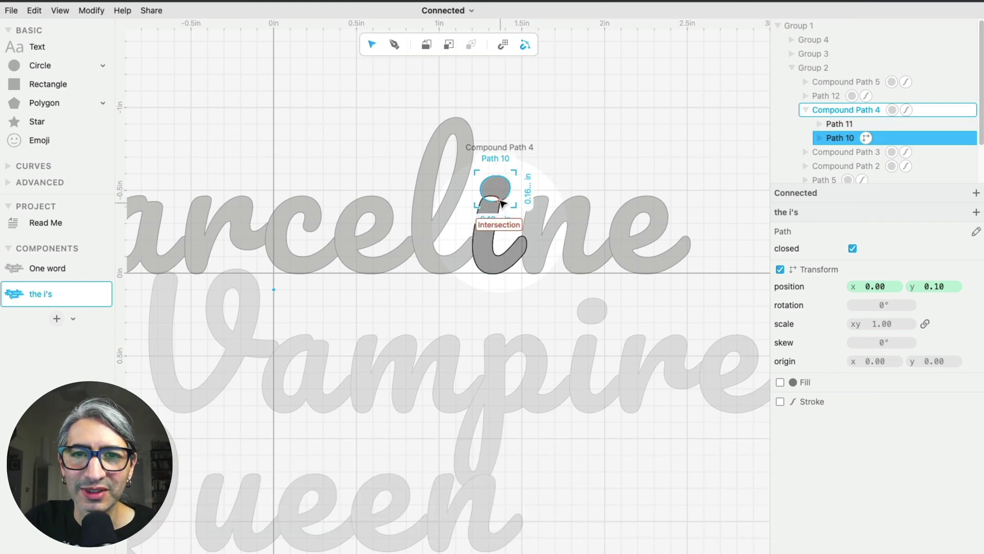
pyautogui.click(566, 174)
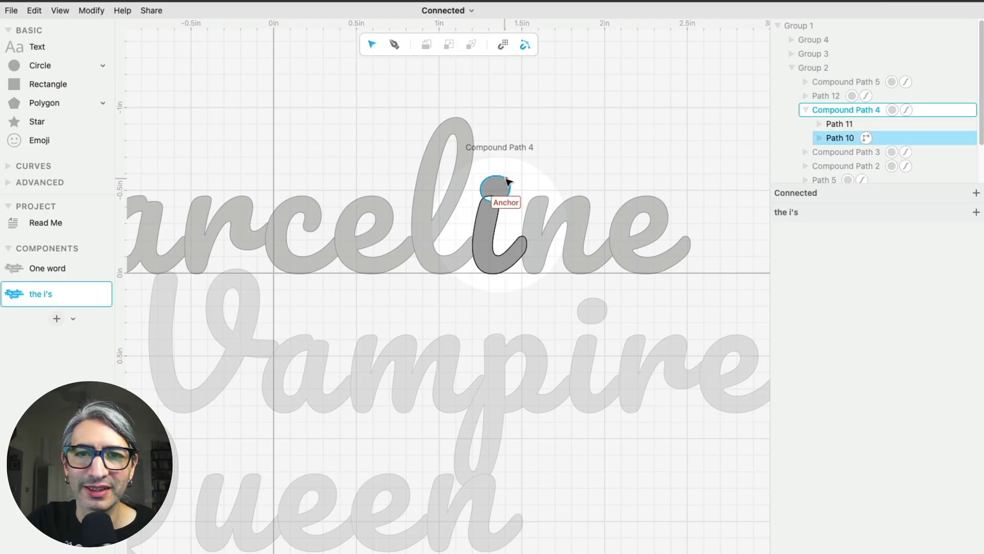
# Step: Merge the i's dot and stem with a Boolean Union
pyautogui.click(507, 180)
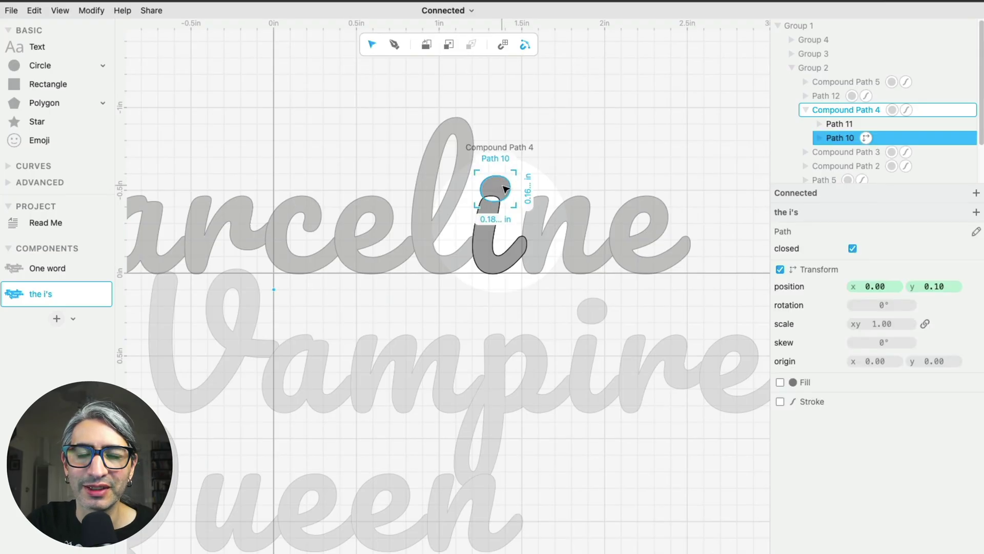
pyautogui.keyDown('shift'); pyautogui.click(495, 236); pyautogui.keyUp('shift')
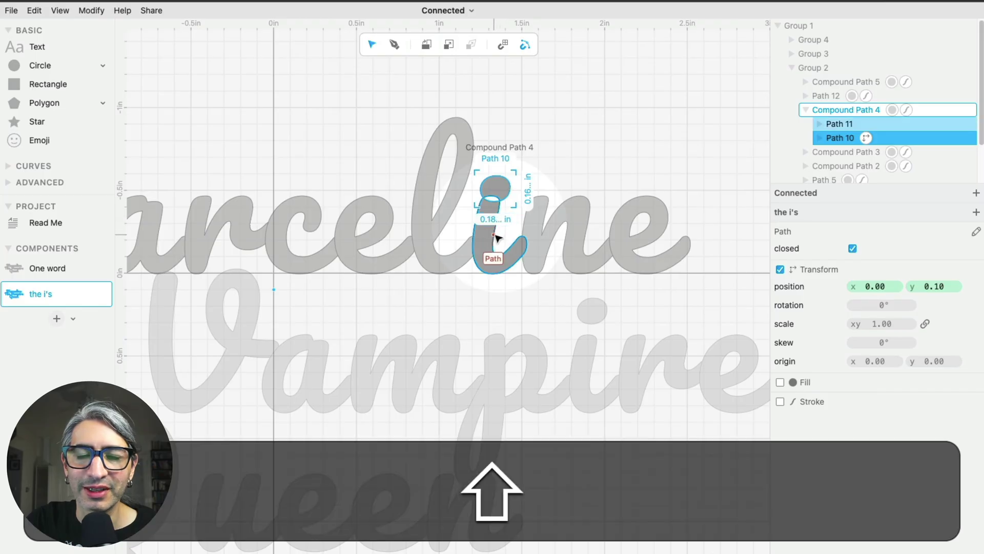
pyautogui.keyDown('shift'); pyautogui.click(495, 235); pyautogui.keyUp('shift')
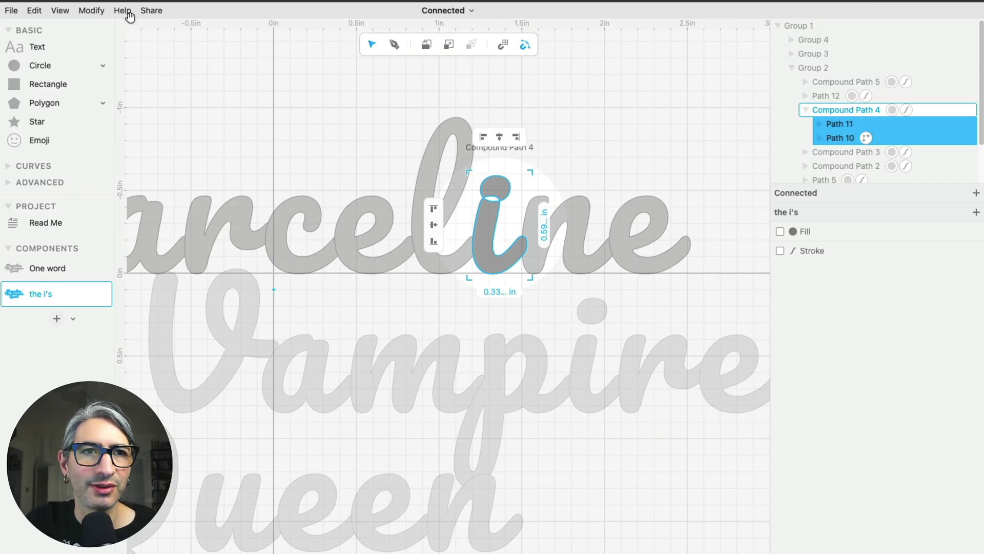
pyautogui.click(93, 13)
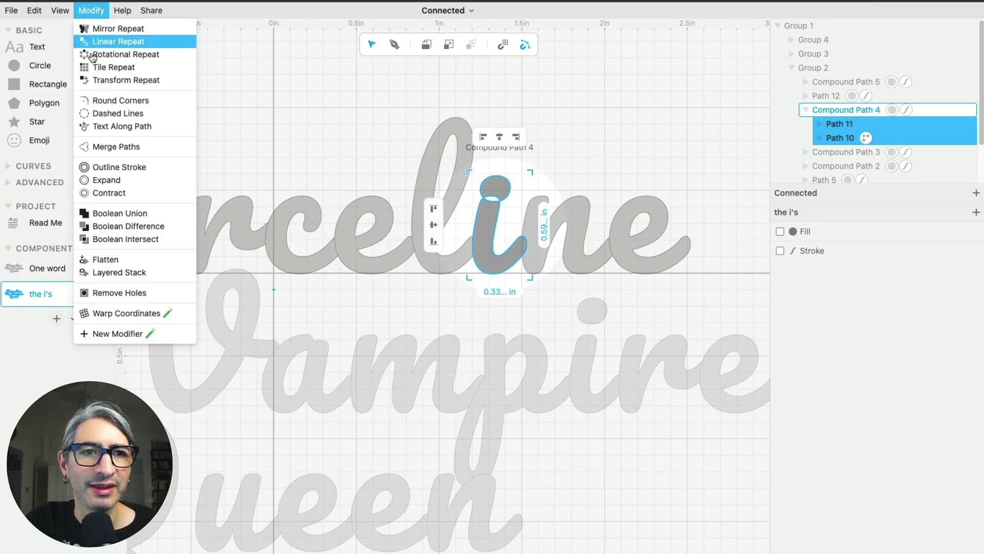
pyautogui.click(117, 213)
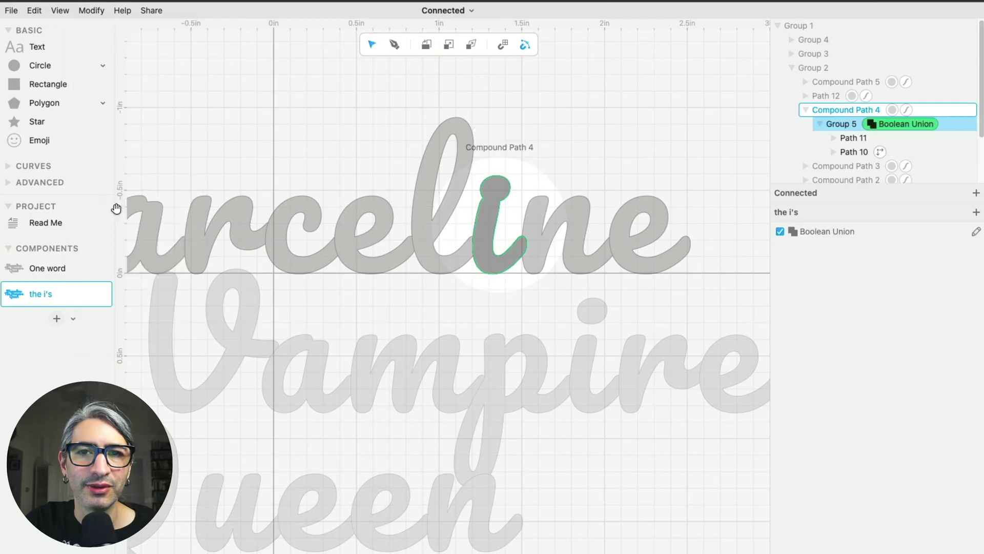
# Step: Exit the Marceline edit, deselect, and zoom out to show all three lettering lines
pyautogui.click(617, 132)
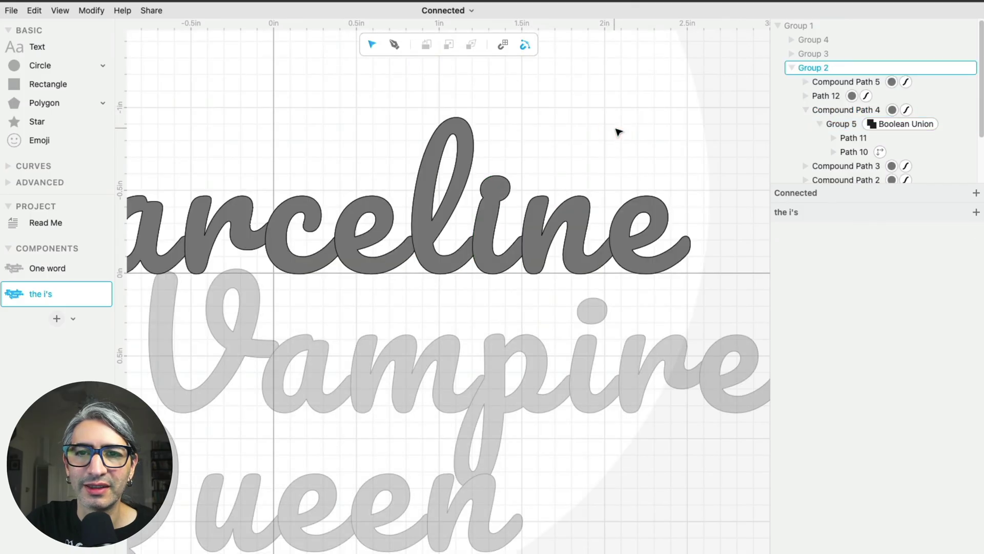
pyautogui.click(617, 133)
pyautogui.click(617, 132)
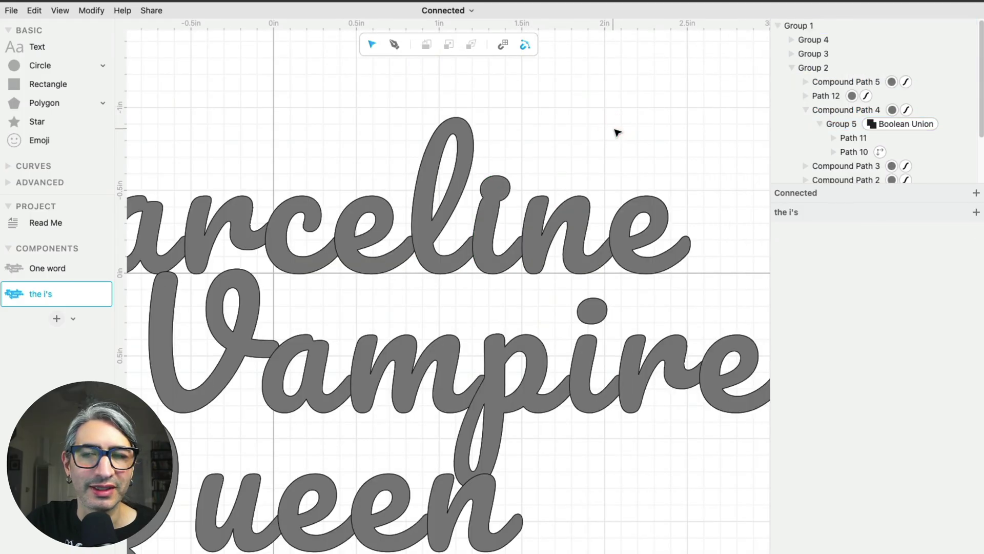
pyautogui.click(617, 133)
pyautogui.scroll(-5, 617, 132)
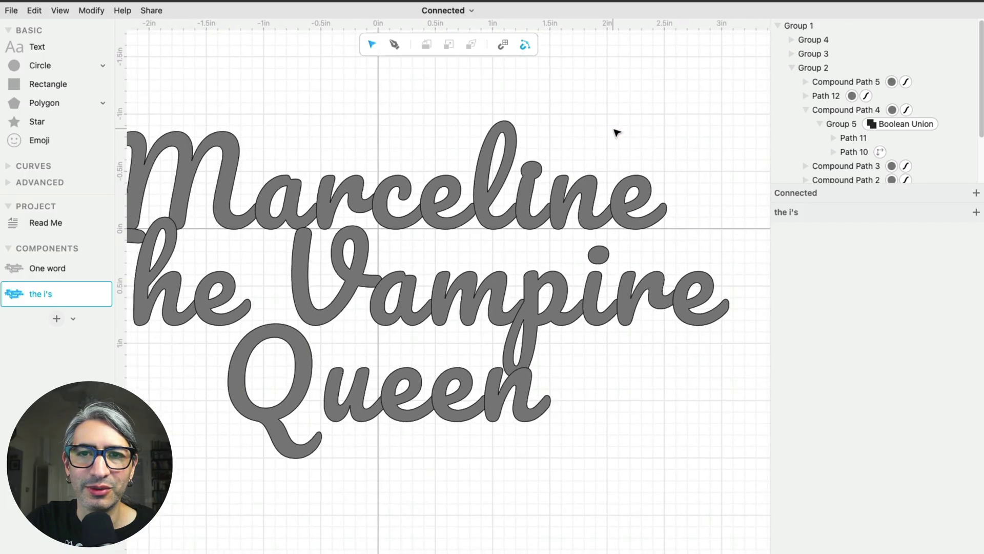
pyautogui.scroll(-2, 616, 133)
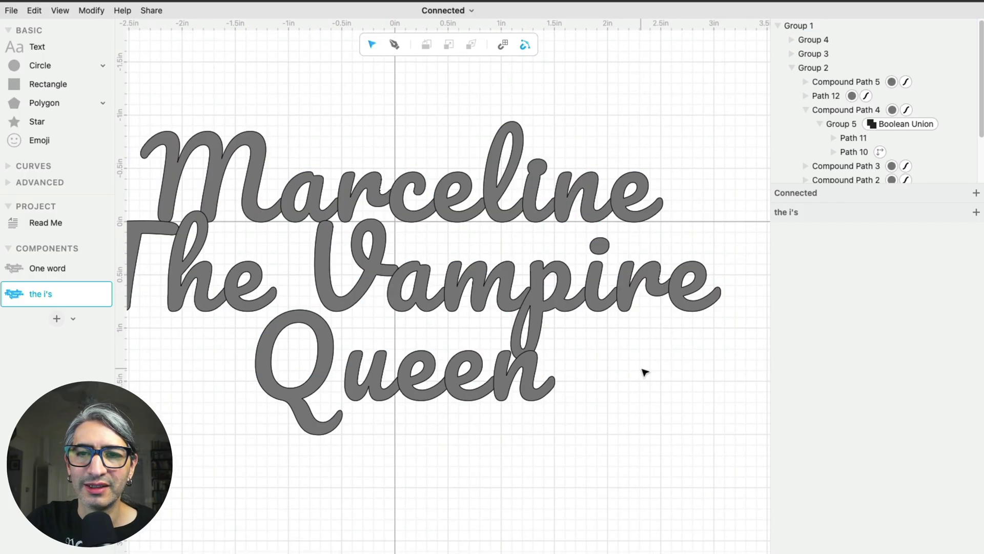
pyautogui.scroll(-1, 636, 359)
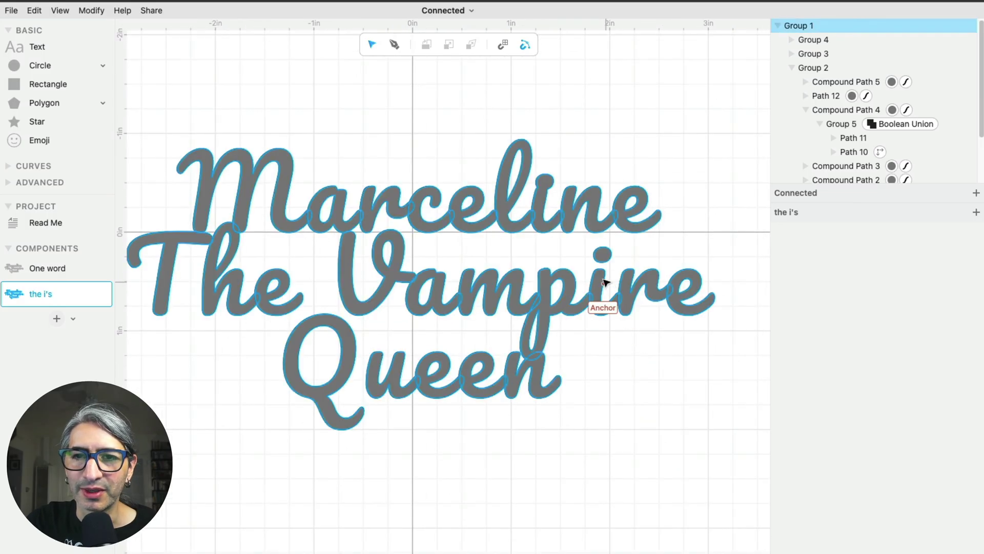
# Step: Drill into Vampire's i and nudge its dot down two steps
pyautogui.click(604, 280)
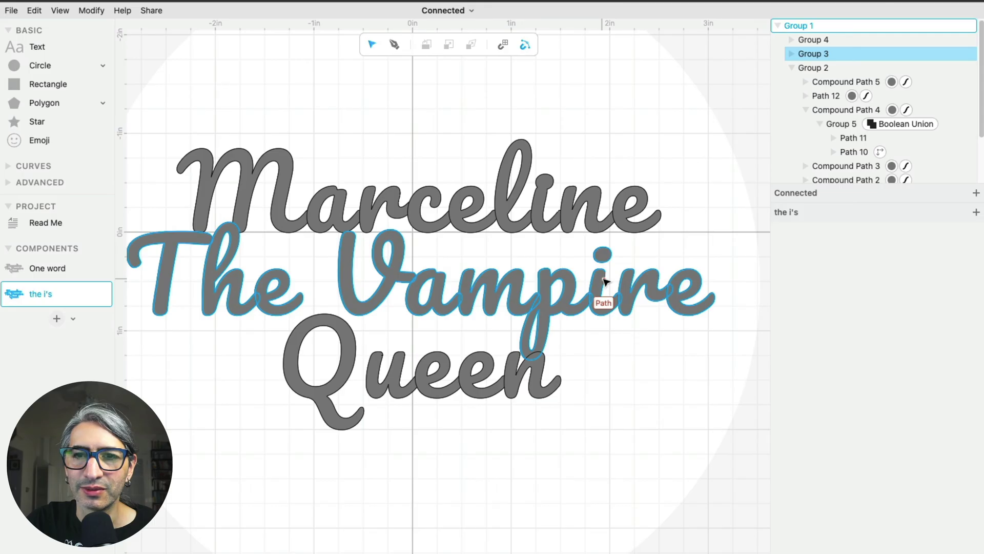
pyautogui.click(607, 281)
pyautogui.click(607, 281)
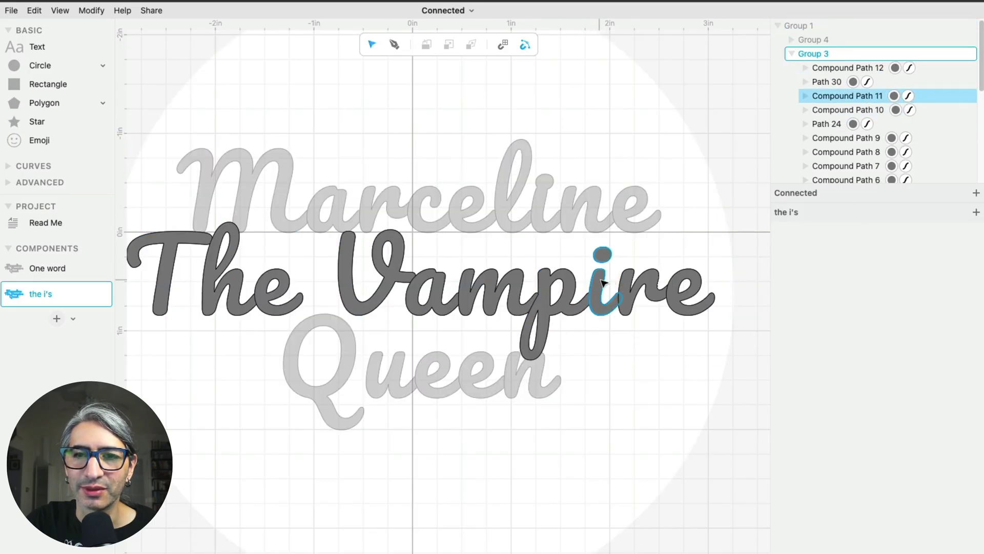
pyautogui.click(605, 282)
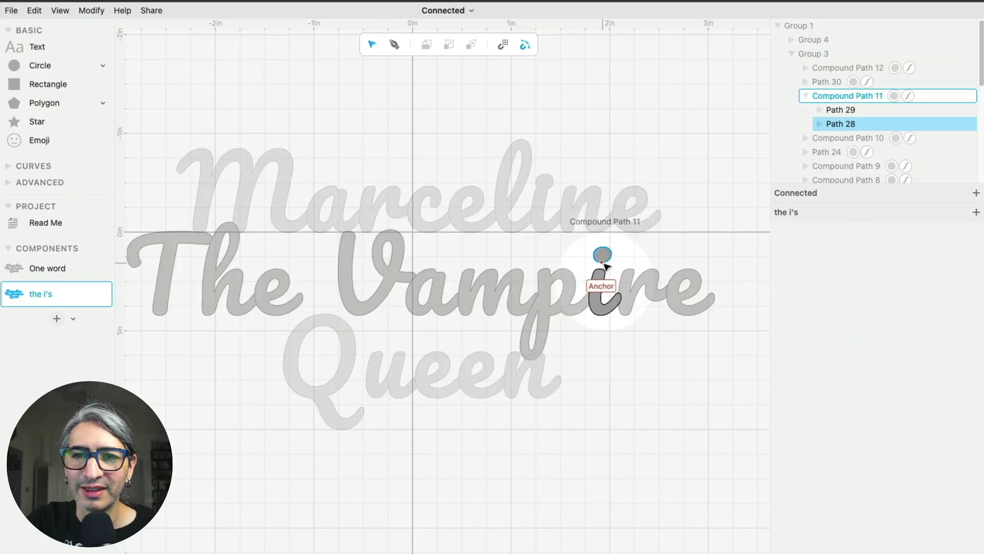
pyautogui.click(606, 262)
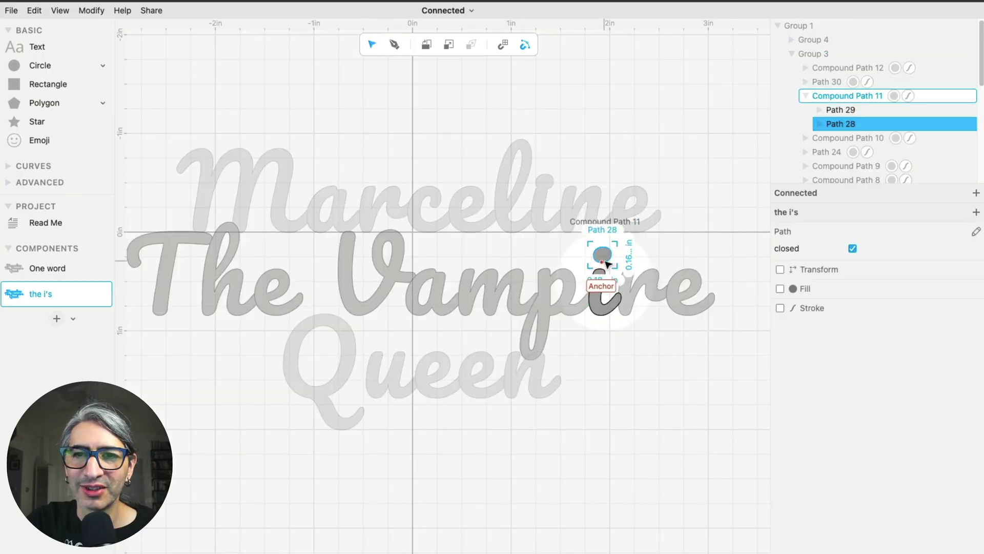
pyautogui.press('Down')
pyautogui.press('Down')
pyautogui.press('Down')
pyautogui.press('Down')
pyautogui.press('Down')
pyautogui.press('Down')
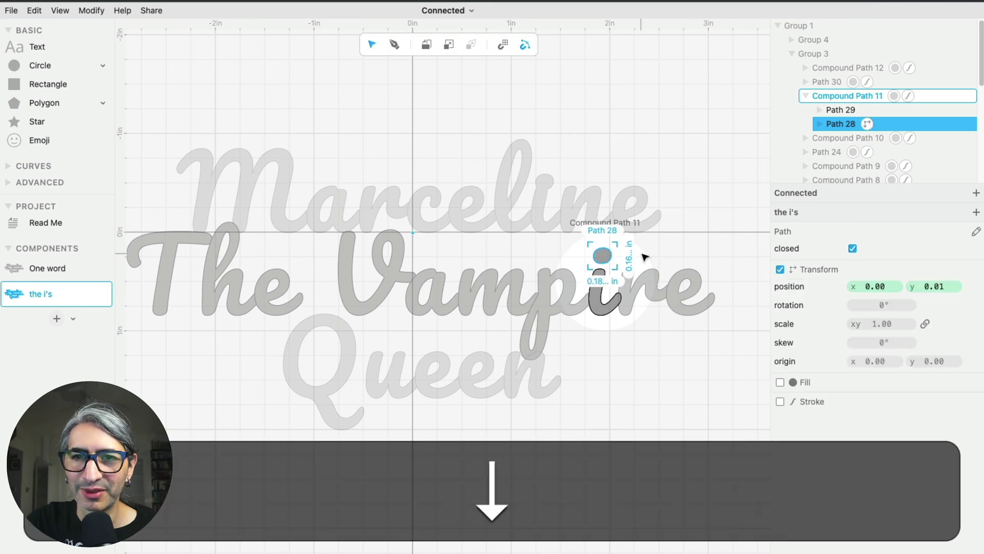
pyautogui.press('Down')
pyautogui.press('Down')
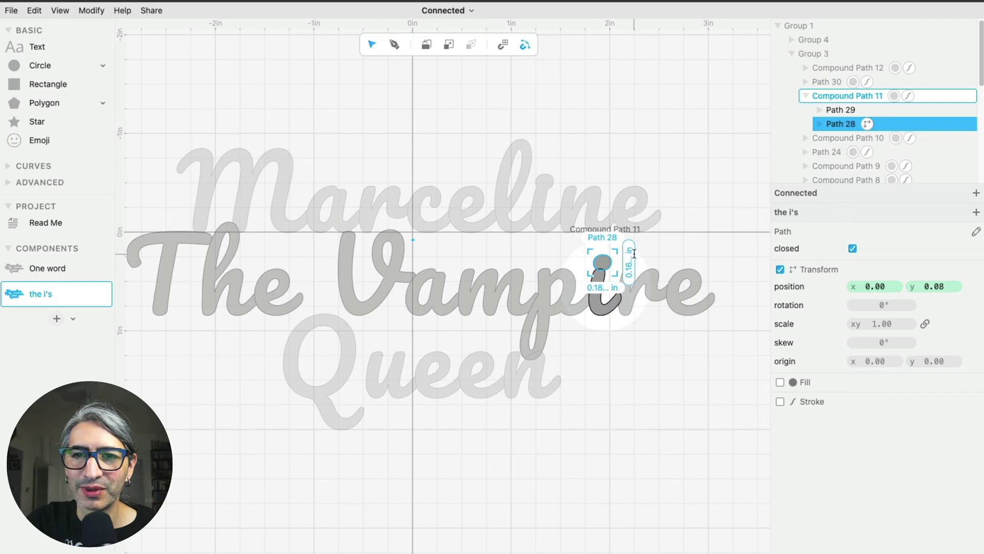
# Step: Boolean-union Vampire's i dot and stem, then step back out to the whole lettering
pyautogui.press('shift')
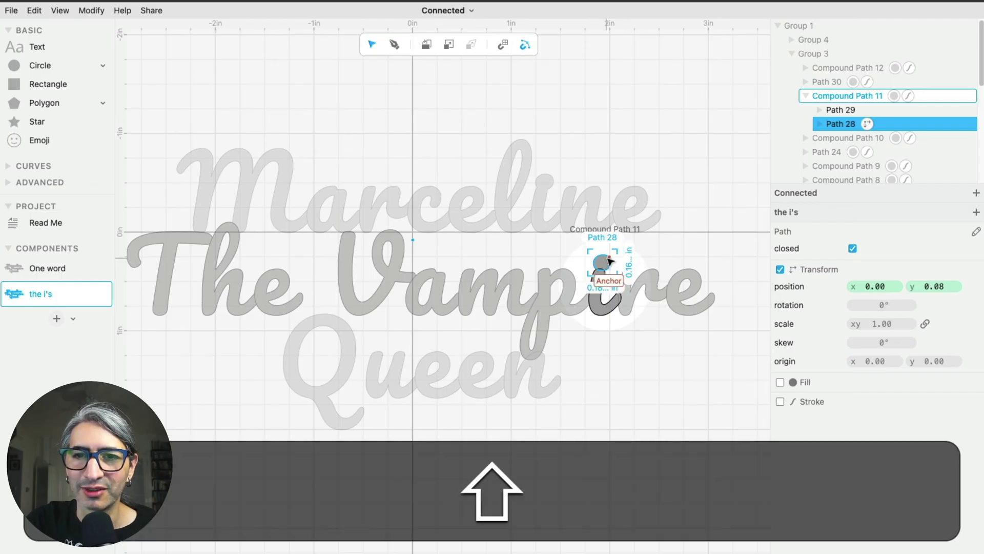
pyautogui.keyDown('shift'); pyautogui.click(603, 318); pyautogui.keyUp('shift')
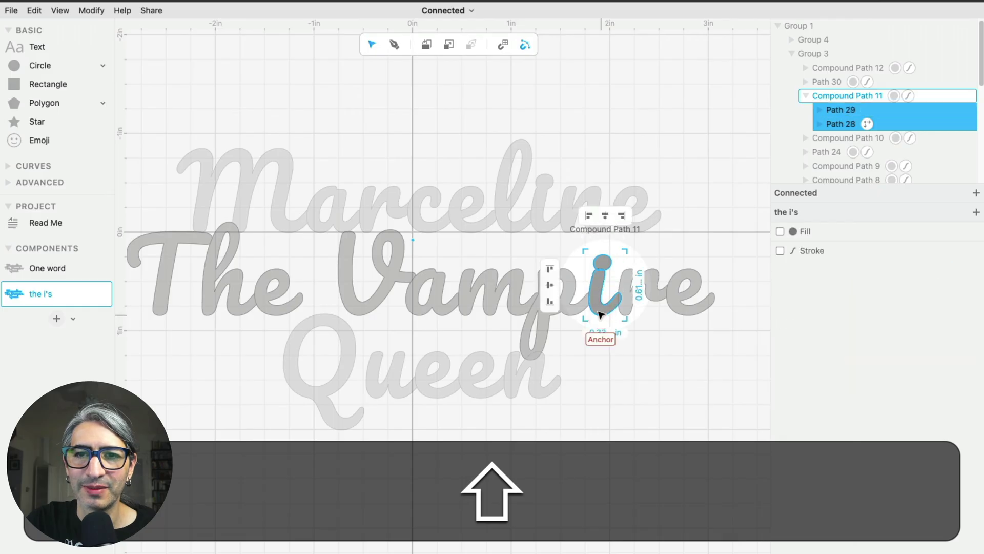
pyautogui.click(92, 11)
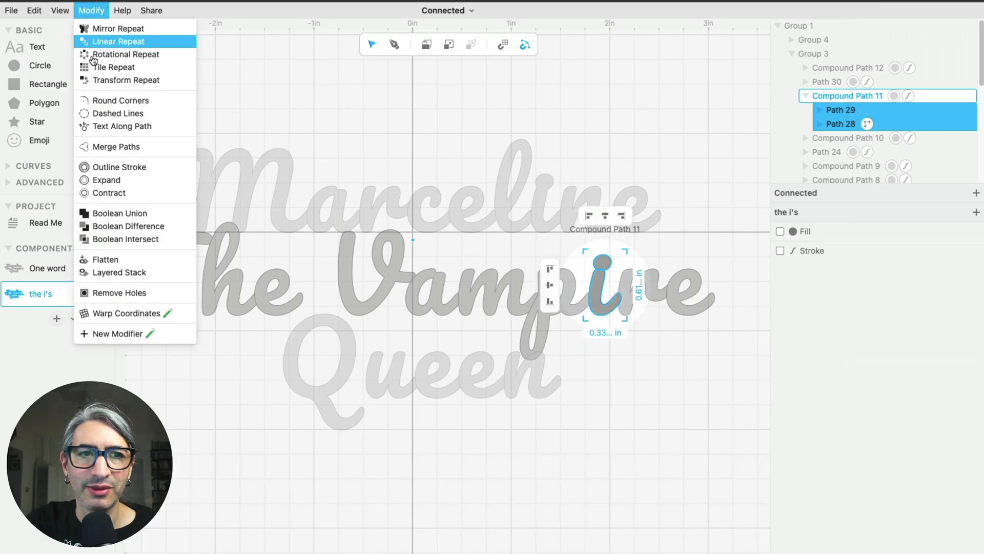
pyautogui.click(107, 212)
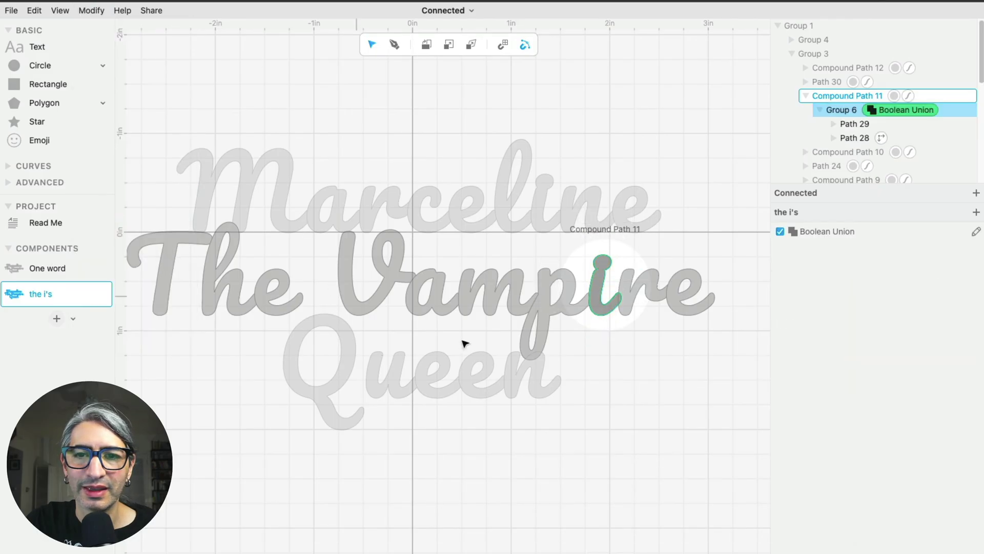
pyautogui.click(609, 376)
pyautogui.click(609, 376)
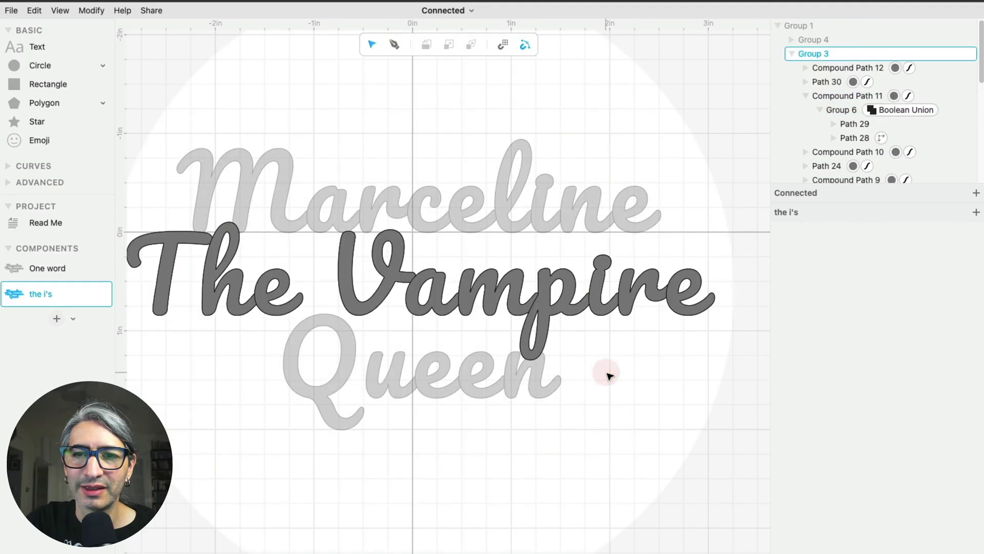
pyautogui.click(609, 376)
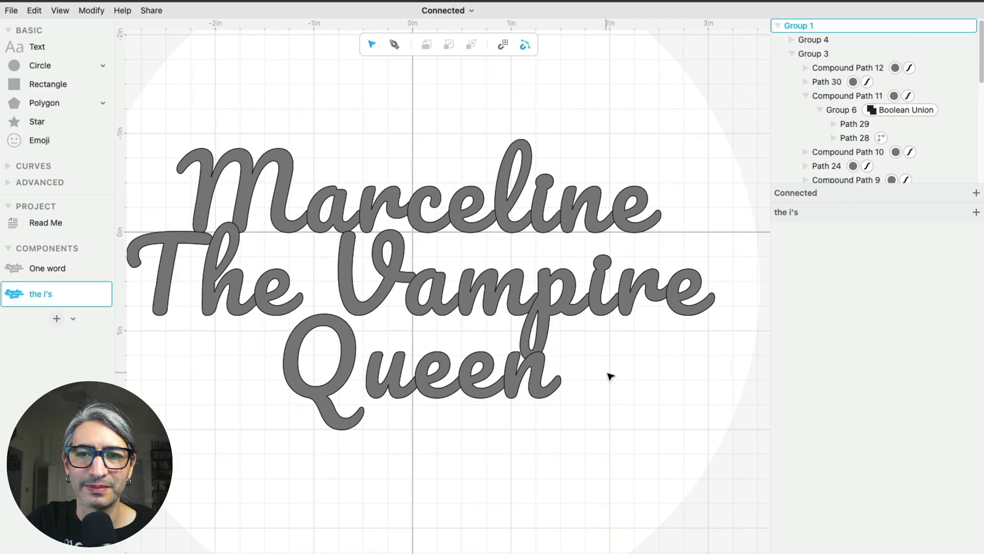
# Step: Inside Queen, nudge the Q three steps right toward its neighbouring letters
pyautogui.scroll(-1, 602, 366)
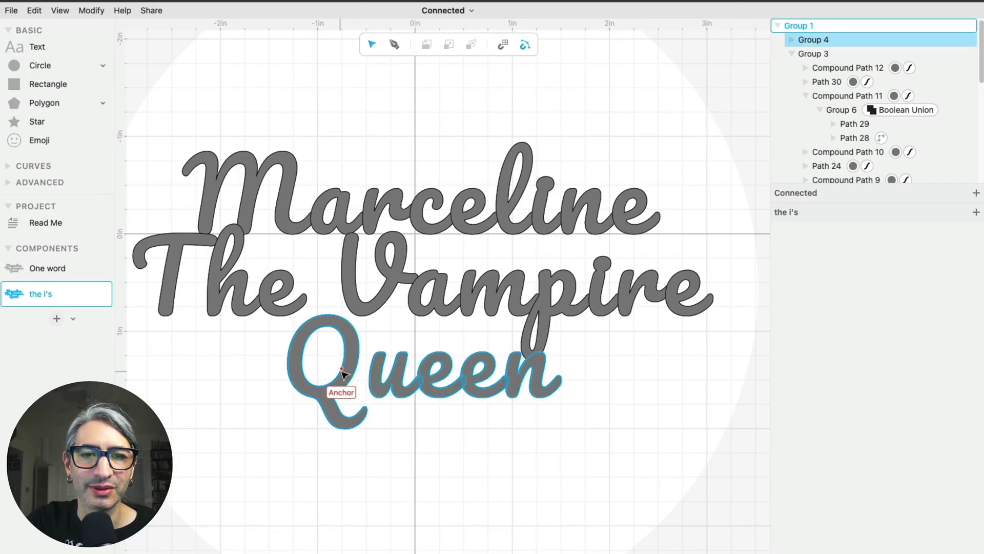
pyautogui.doubleClick(342, 374)
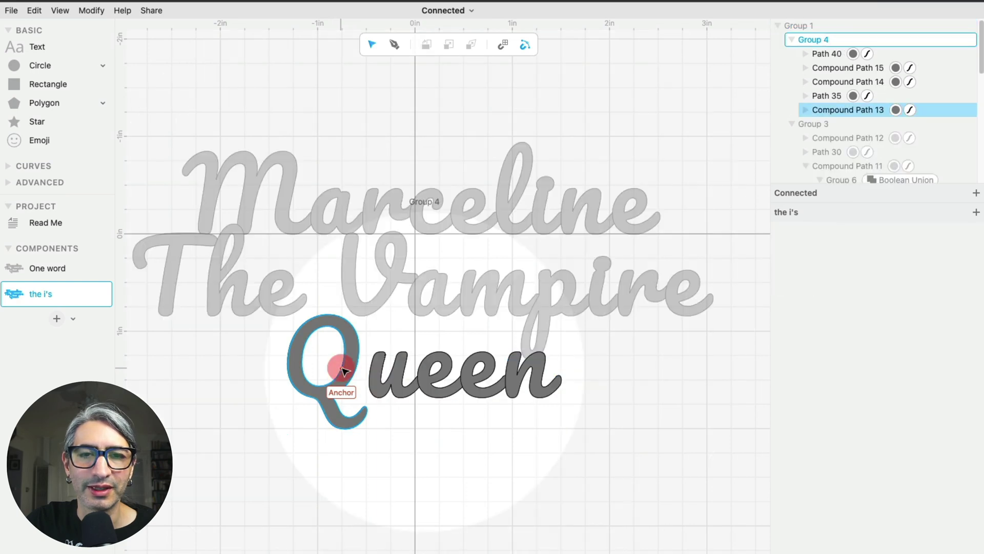
pyautogui.click(341, 370)
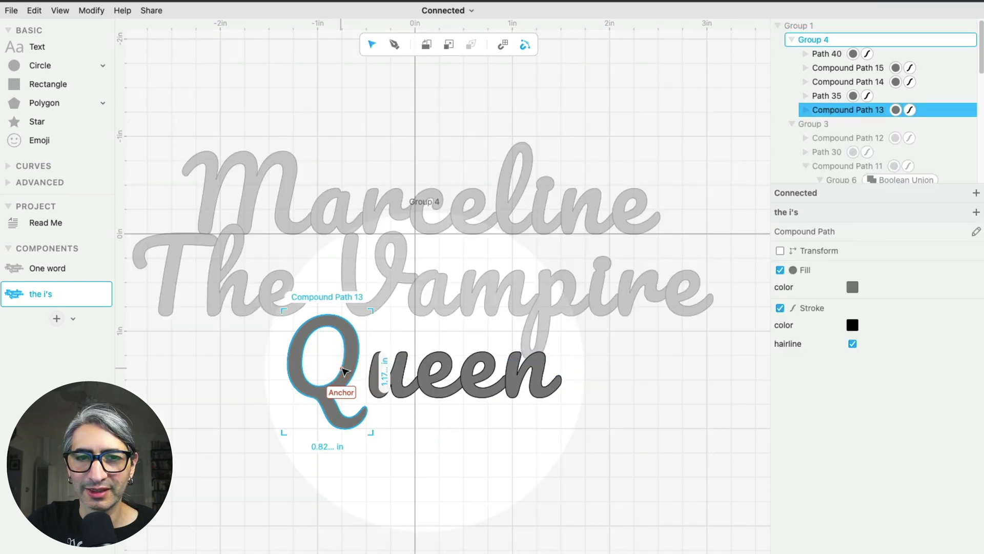
pyautogui.press('Right')
pyautogui.press('Right')
pyautogui.press('Right')
pyautogui.press('Right')
pyautogui.press('Right')
pyautogui.press('Right')
pyautogui.press('Right')
pyautogui.press('Right')
pyautogui.press('Right')
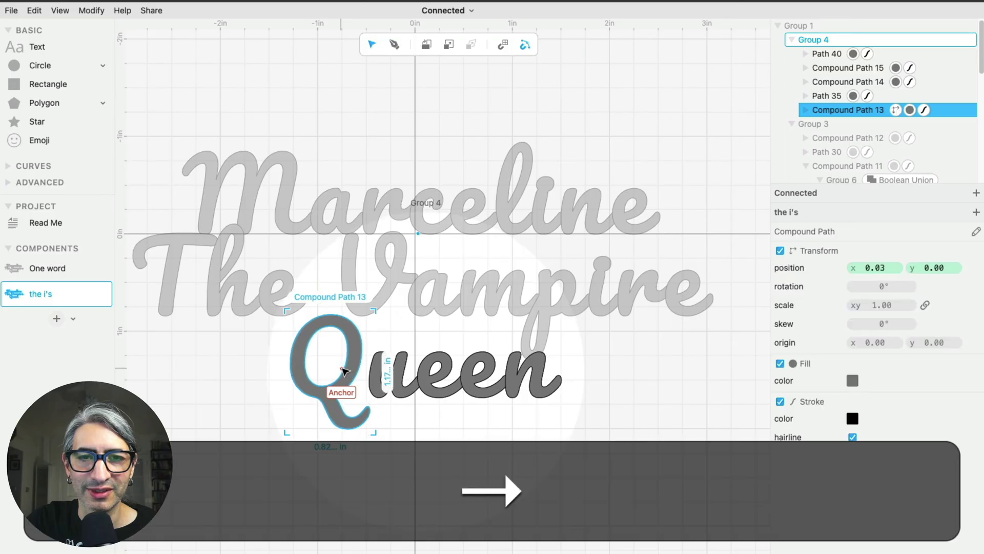
pyautogui.press('Right')
pyautogui.press('Right')
pyautogui.press('Right')
pyautogui.press('Right')
pyautogui.press('Right')
pyautogui.press('Right')
pyautogui.press('Right')
pyautogui.press('Right')
pyautogui.press('Right')
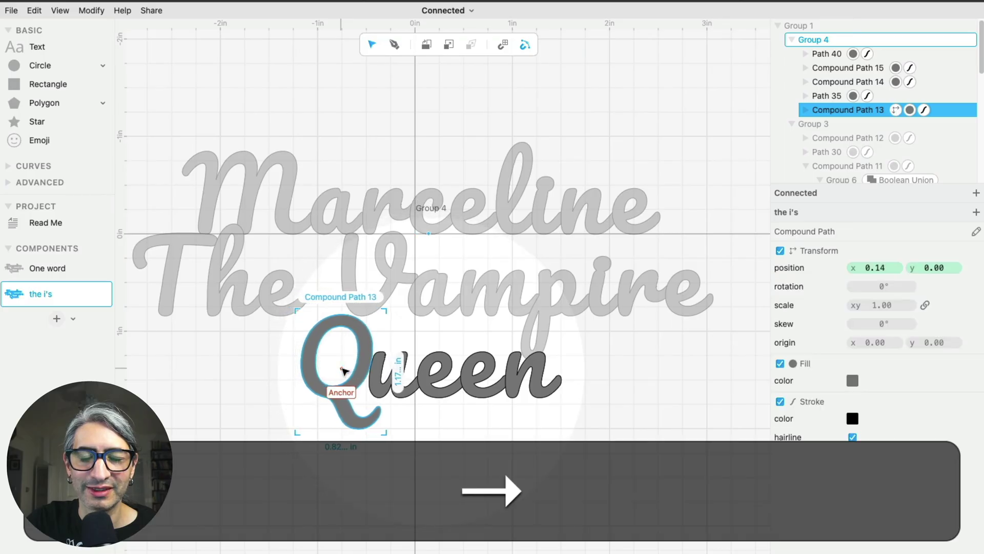
pyautogui.press('Right')
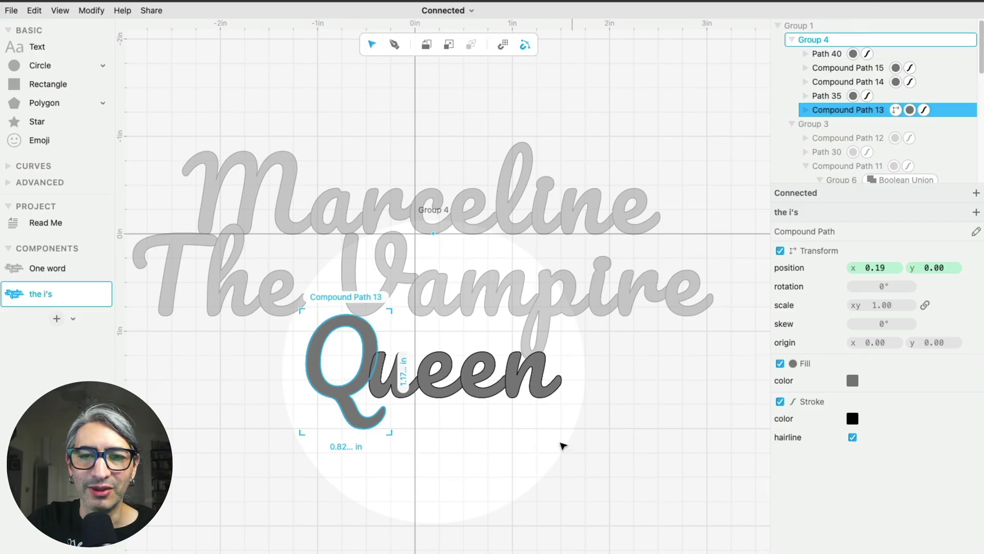
pyautogui.press('Escape')
pyautogui.press('Escape')
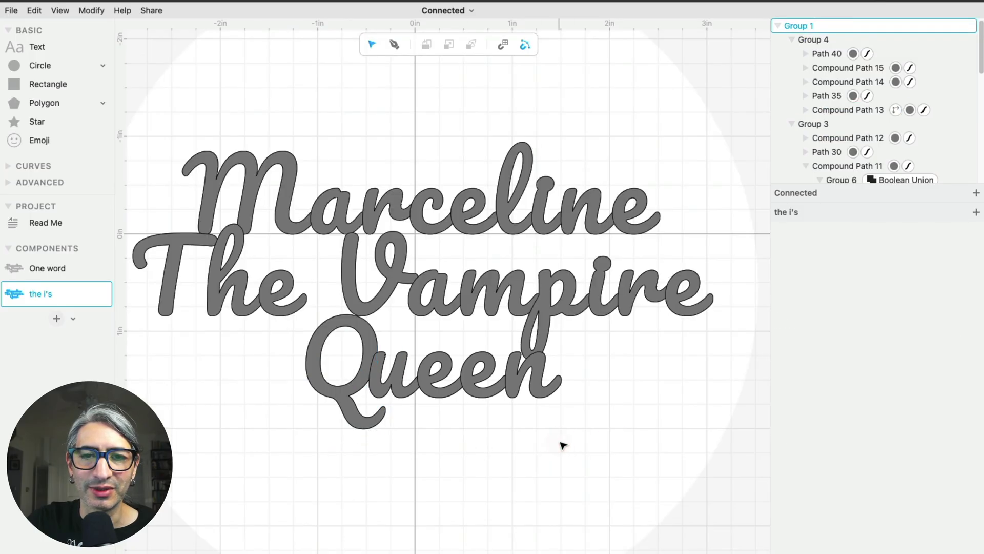
# Step: Nudge the whole word Queen slightly left and up to x −0.08, y −0.05
pyautogui.click(405, 380)
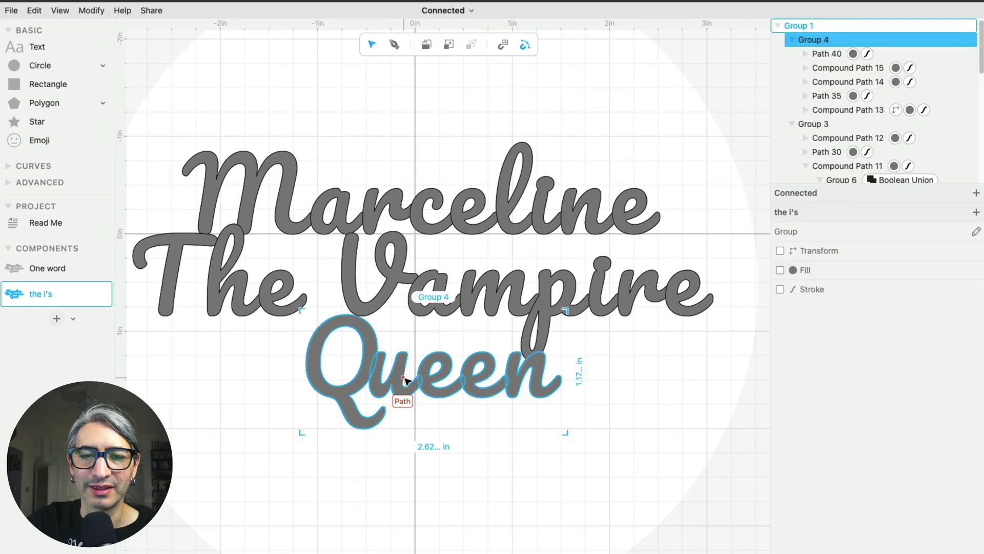
pyautogui.press('shift')
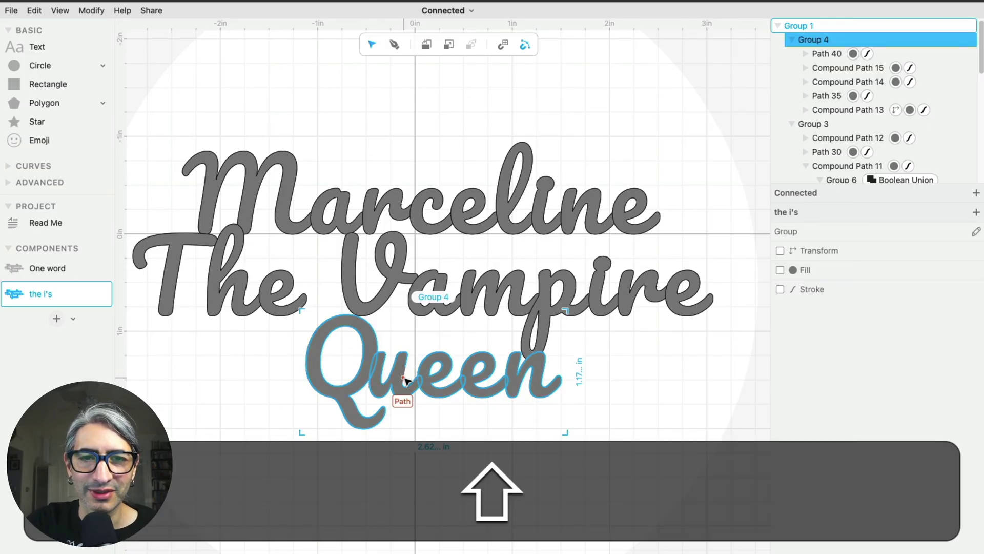
pyautogui.hotkey('shift', 'Left')
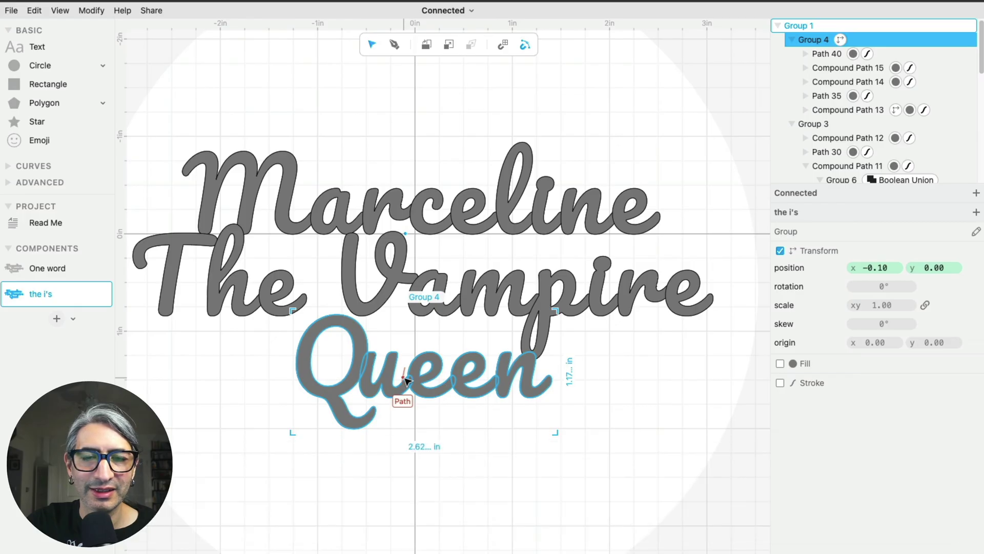
pyautogui.press('Up')
pyautogui.press('Up')
pyautogui.press('Up')
pyautogui.press('Right')
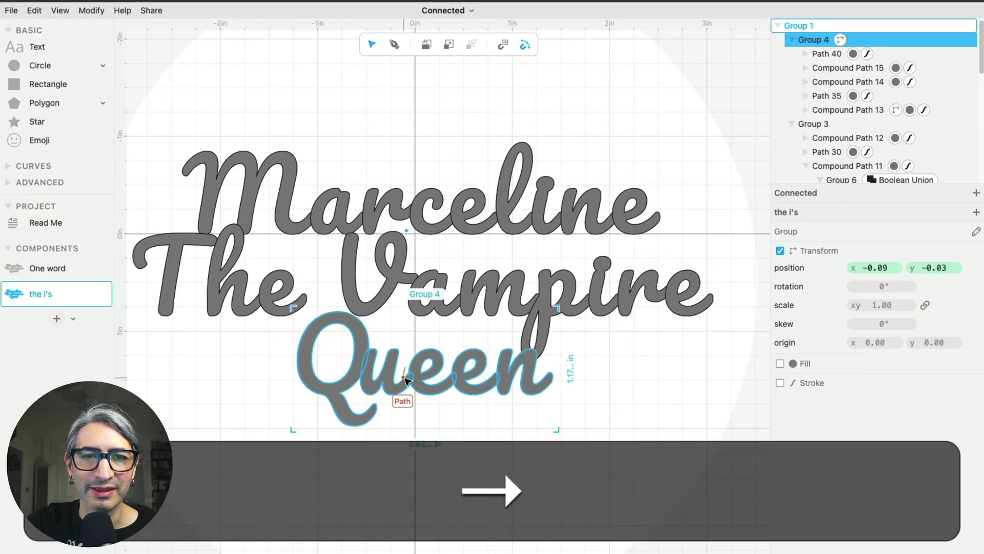
pyautogui.press('Right')
pyautogui.press('Up')
pyautogui.press('Up')
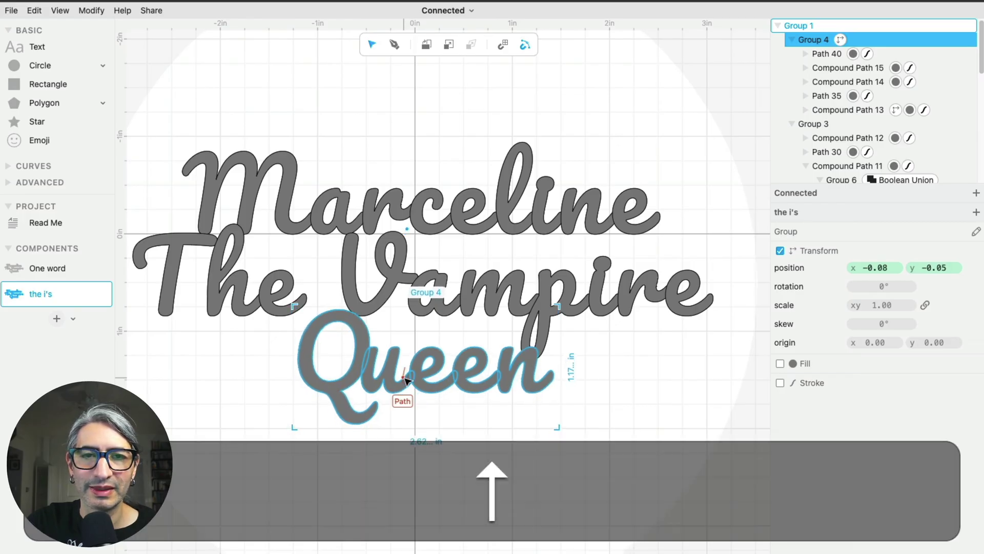
# Step: Marquee-select all three lettering lines and Boolean-union them into one shape
pyautogui.click(648, 408)
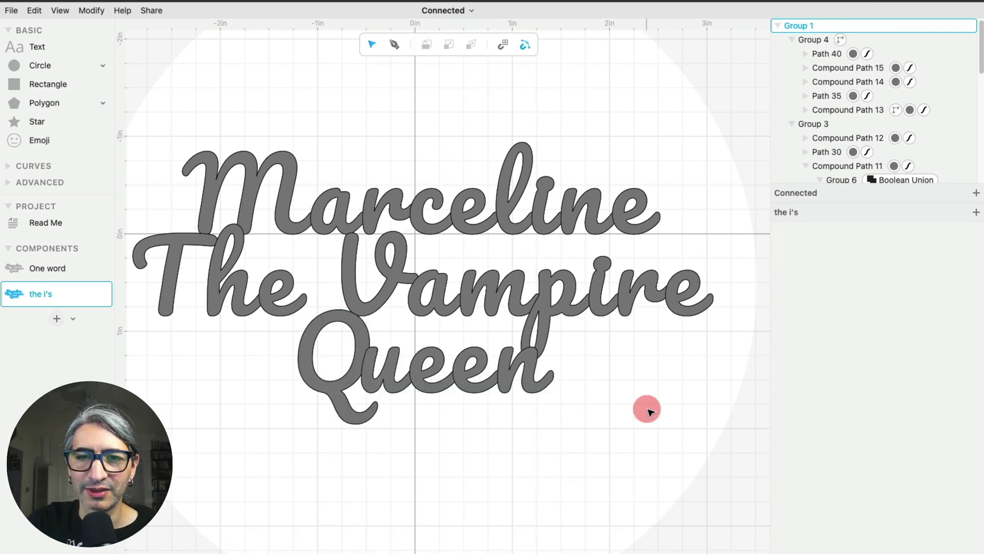
pyautogui.scroll(-1, 650, 413)
pyautogui.scroll(-1, 650, 412)
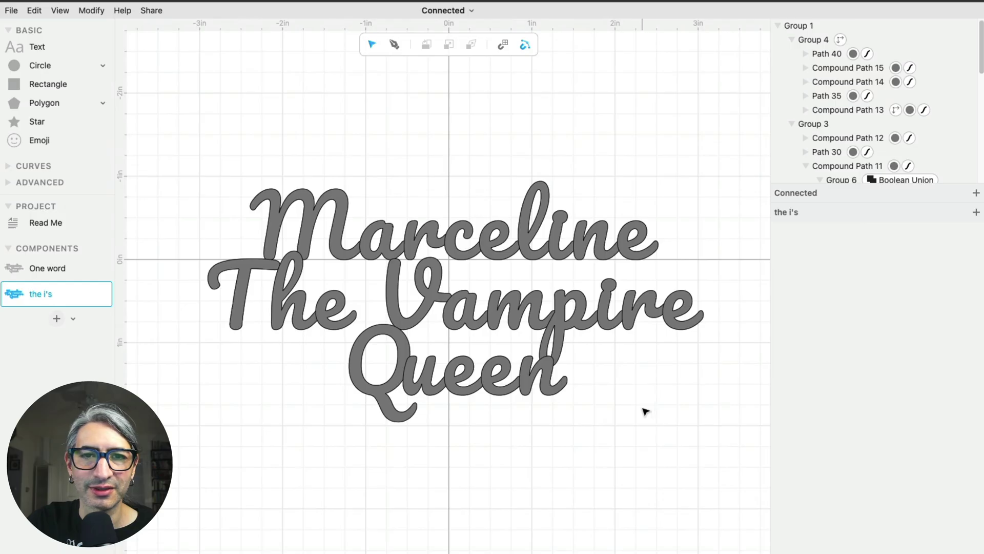
pyautogui.scroll(-2, 646, 411)
pyautogui.click(274, 185)
pyautogui.click(191, 163)
pyautogui.moveTo(174, 111); pyautogui.dragTo(744, 447)
pyautogui.click(91, 10)
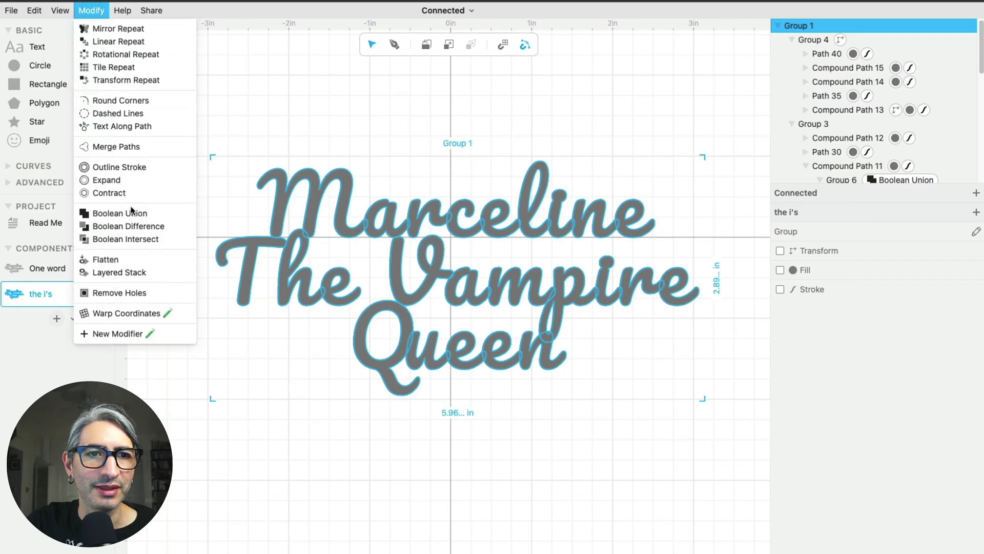
pyautogui.click(132, 213)
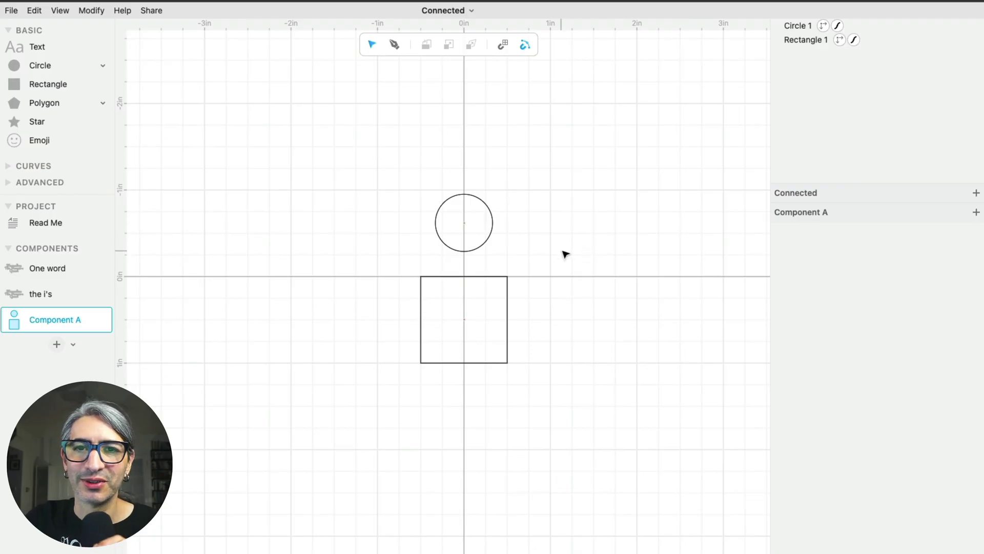
# Step: Combine the circle and square into one compound path, Compound Path 16
pyautogui.click(508, 311)
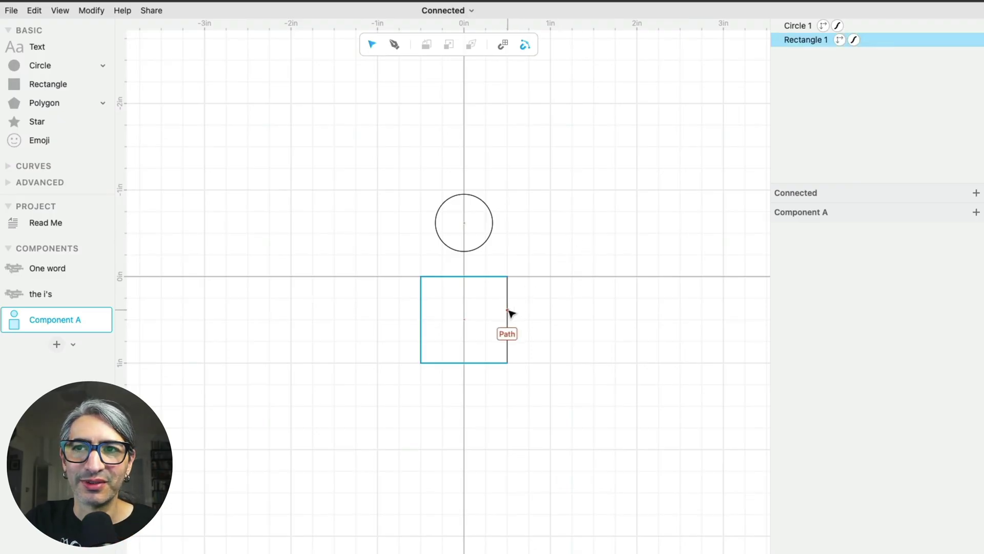
pyautogui.click(492, 221)
pyautogui.click(592, 228)
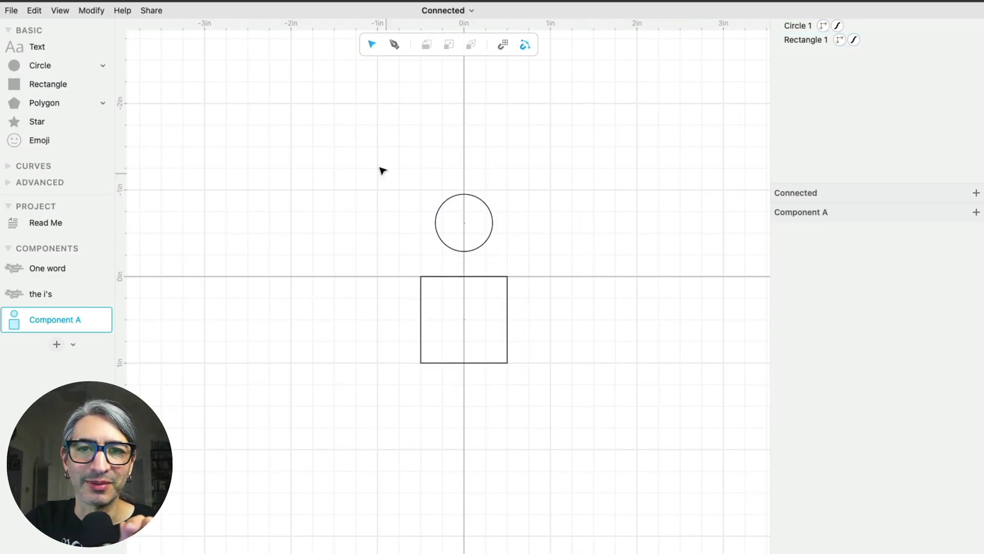
pyautogui.moveTo(352, 143); pyautogui.dragTo(631, 474)
pyautogui.click(33, 11)
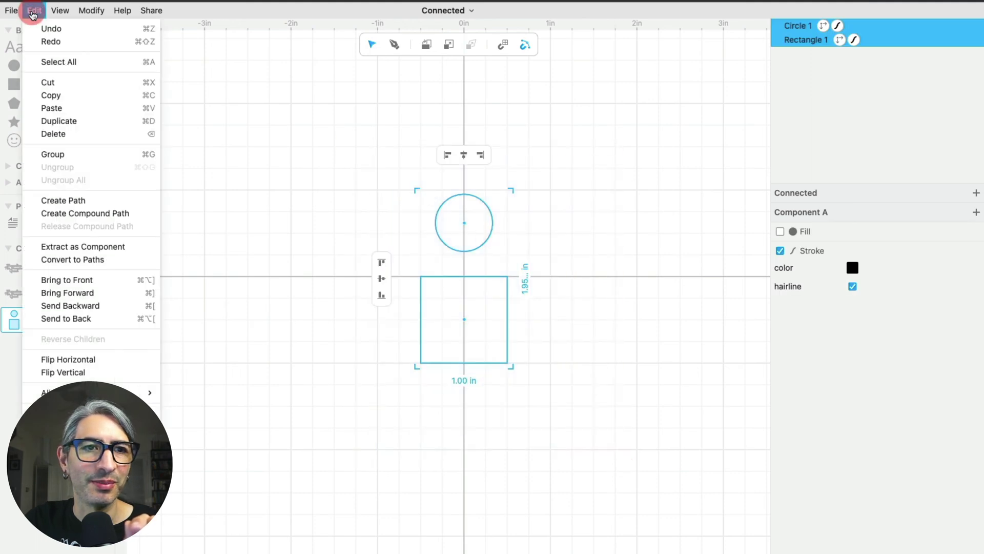
pyautogui.click(85, 213)
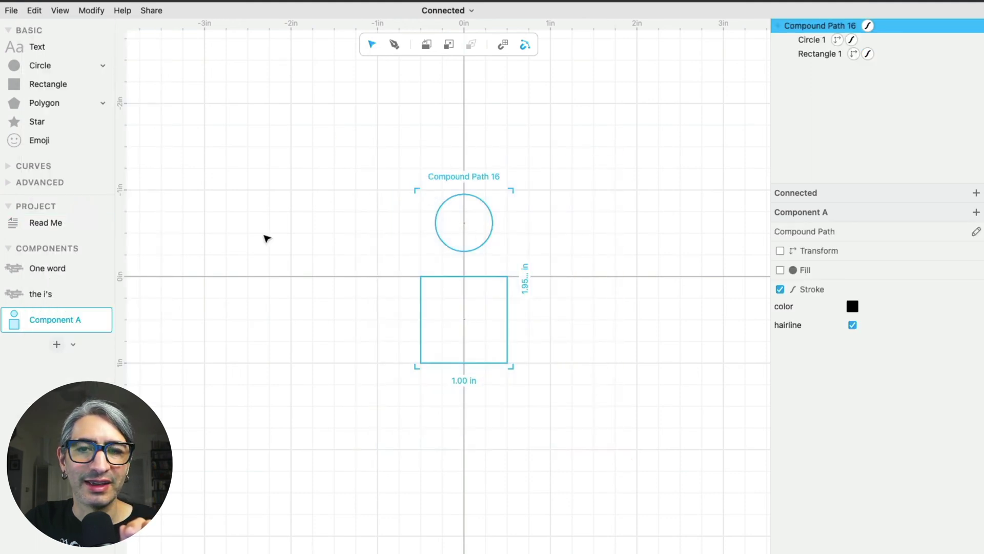
# Step: Turn on a grey fill for the compound path and try resizing it from a corner
pyautogui.click(560, 249)
pyautogui.moveTo(401, 160); pyautogui.dragTo(668, 286)
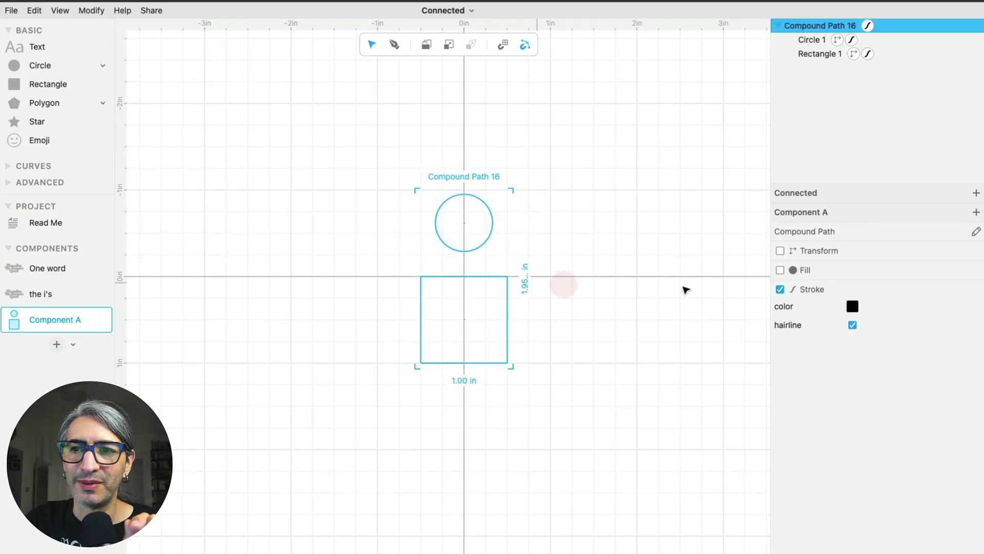
pyautogui.click(780, 270)
pyautogui.click(557, 267)
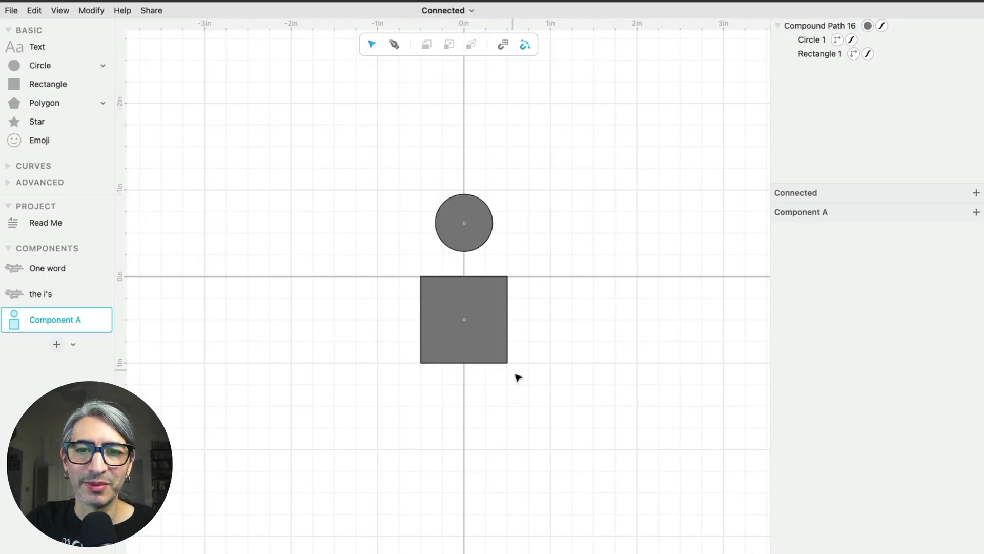
pyautogui.moveTo(466, 274)
pyautogui.mouseDown()
pyautogui.moveTo(369, 221)
pyautogui.moveTo(464, 277)
pyautogui.mouseUp()
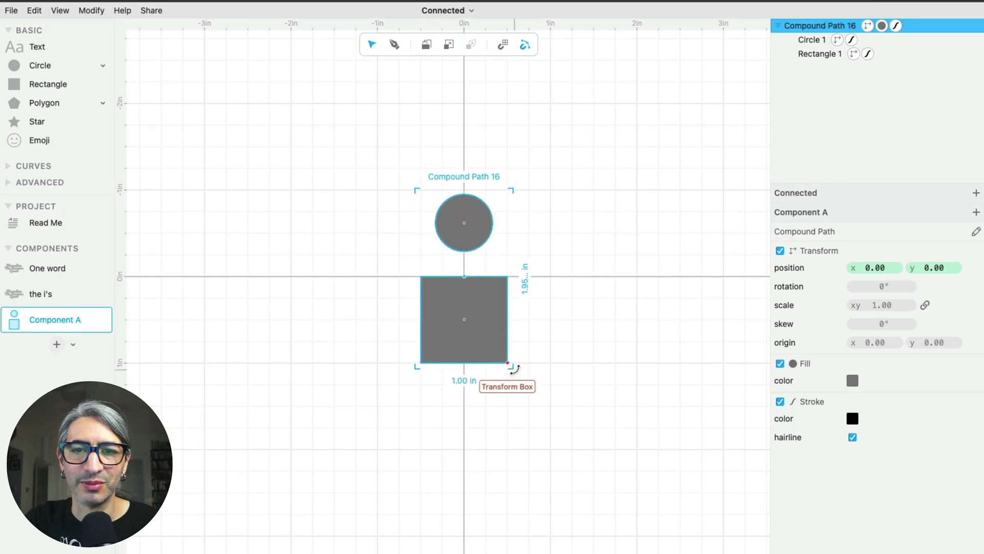
pyautogui.moveTo(514, 368); pyautogui.dragTo(551, 360)
# Step: Drag the circle down into the centre of the square to form a hole
pyautogui.click(553, 343)
pyautogui.click(473, 251)
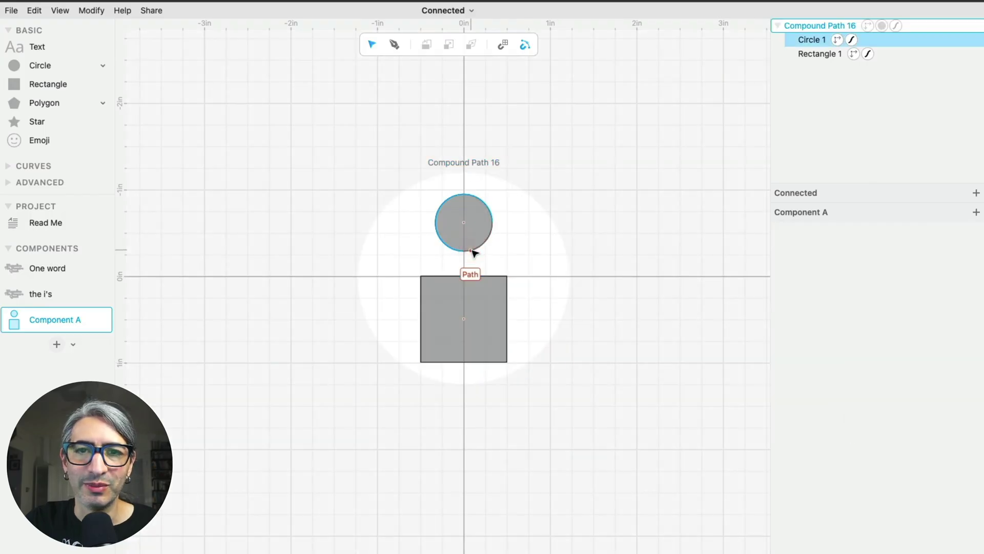
pyautogui.moveTo(467, 226); pyautogui.dragTo(468, 277)
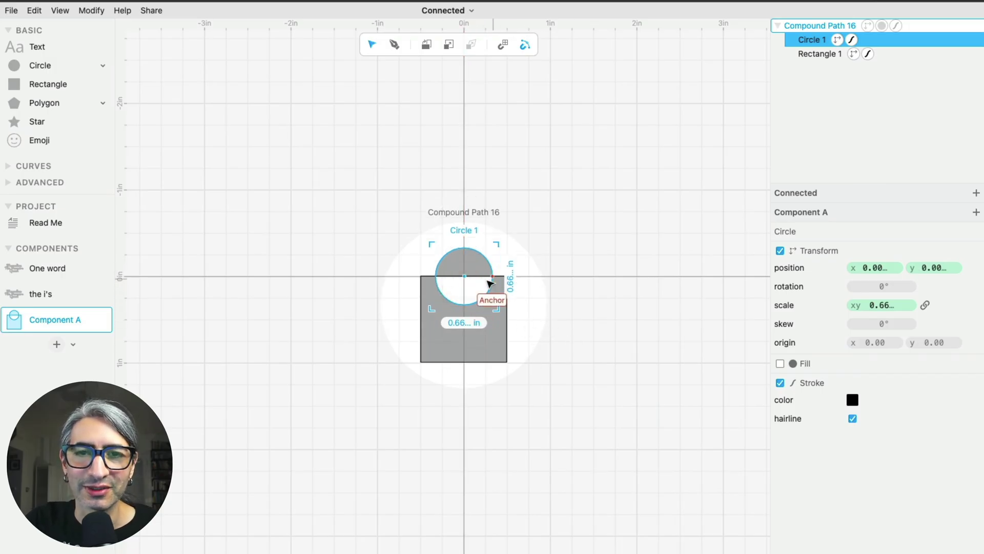
pyautogui.moveTo(468, 277); pyautogui.dragTo(468, 320)
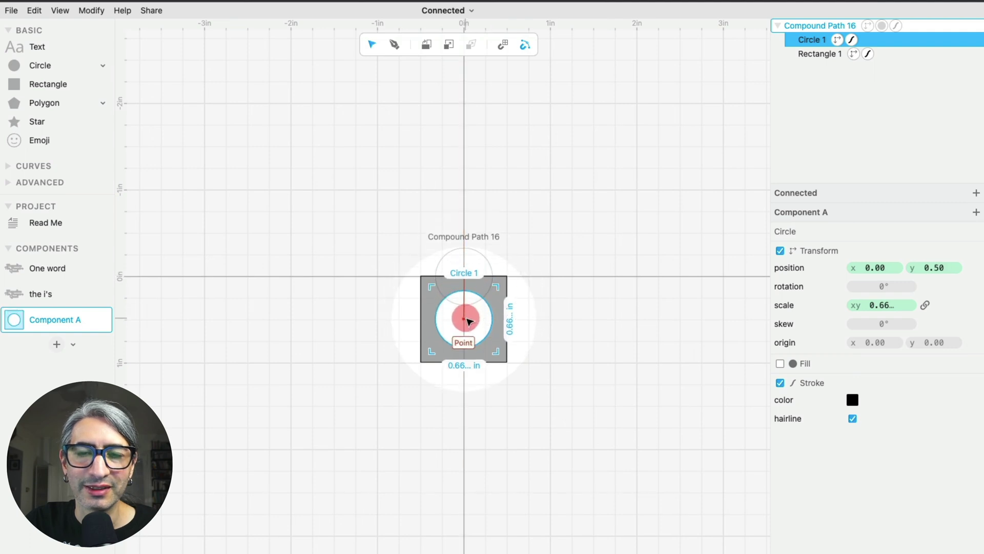
pyautogui.click(624, 386)
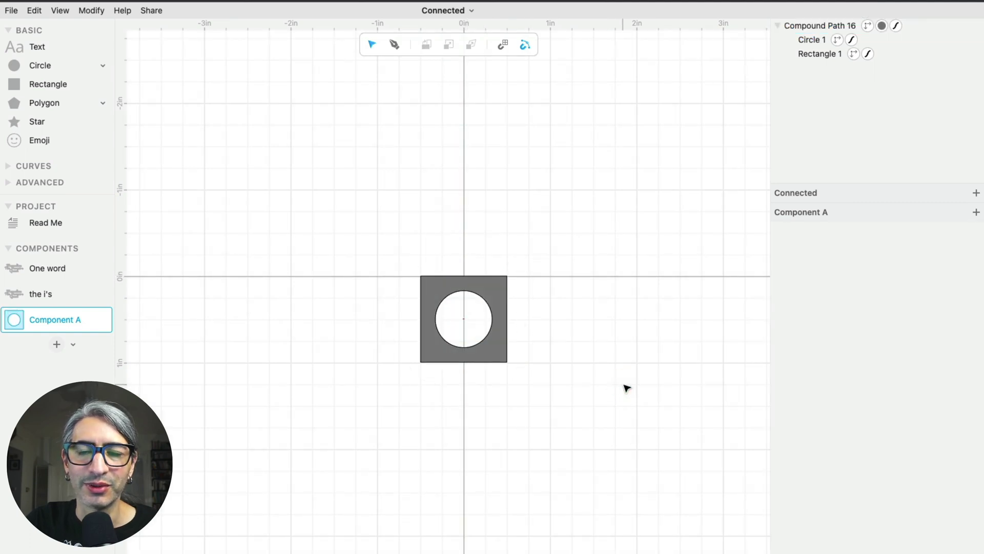
# Step: Inside the compound path, add a second Basic circle over the square's lower-left corner
pyautogui.doubleClick(461, 279)
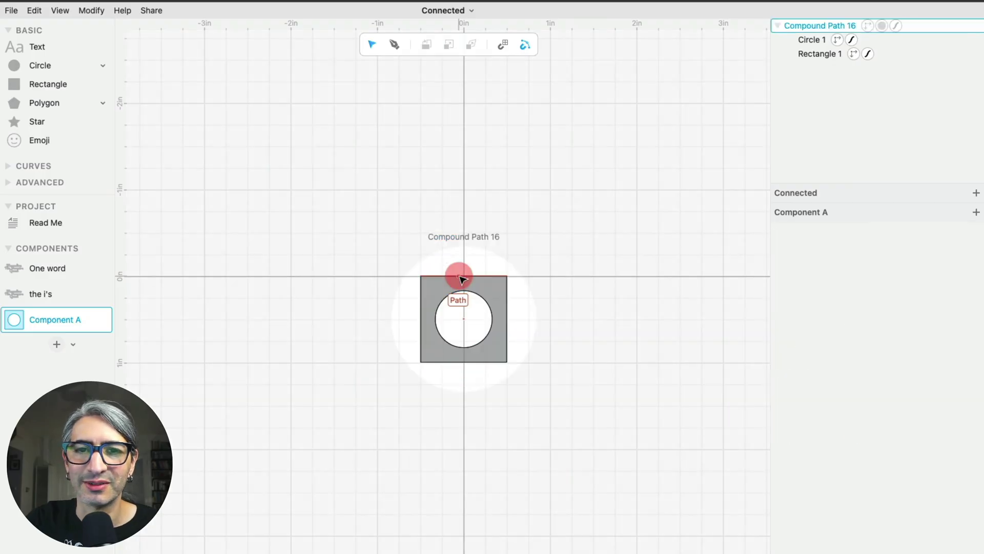
pyautogui.moveTo(18, 65); pyautogui.dragTo(421, 364)
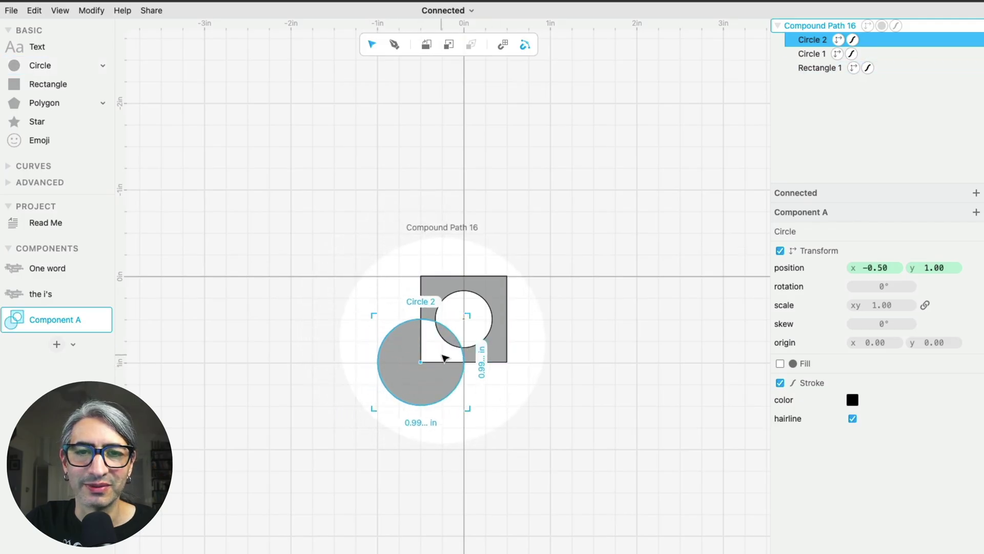
pyautogui.click(516, 444)
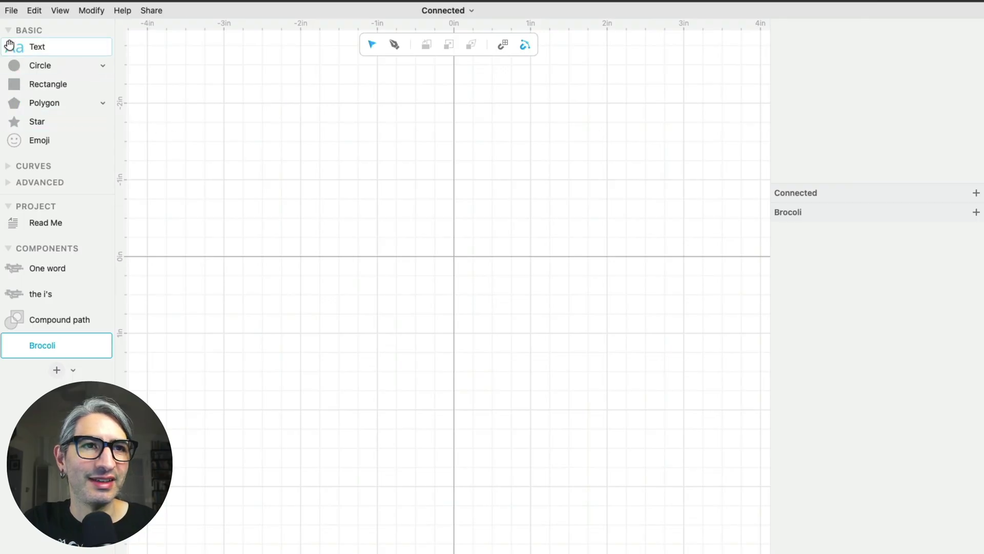
# Step: Add a text object at the Brocoli component's origin and replace 'Aa' with 'brócoli'
pyautogui.moveTo(9, 46); pyautogui.dragTo(464, 272)
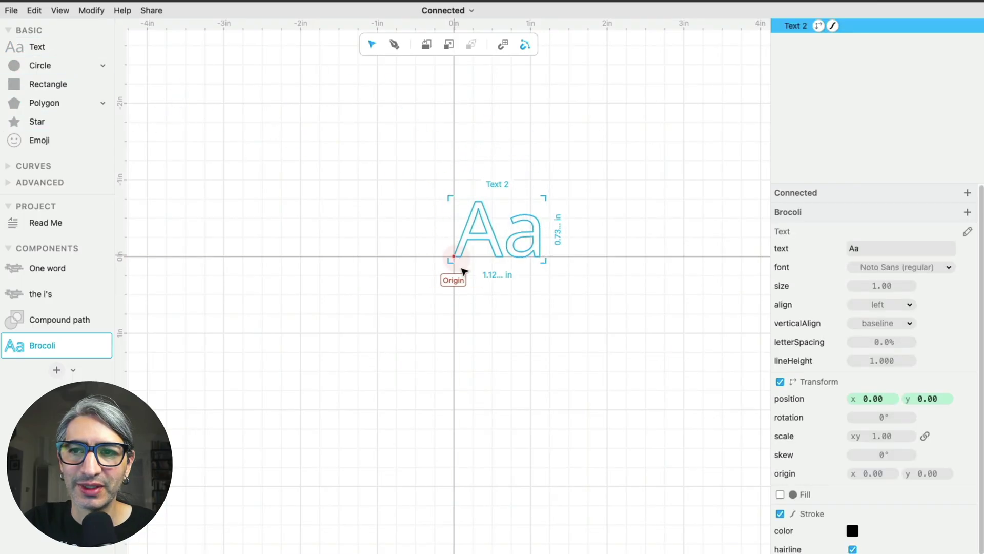
pyautogui.click(897, 248)
pyautogui.press('BackSpace')
pyautogui.press('BackSpace')
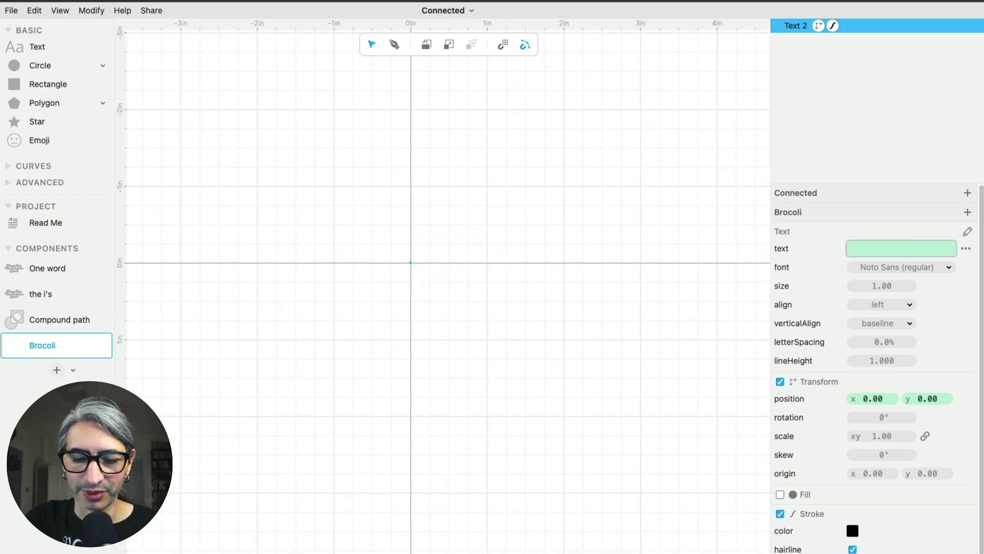
pyautogui.write('B')
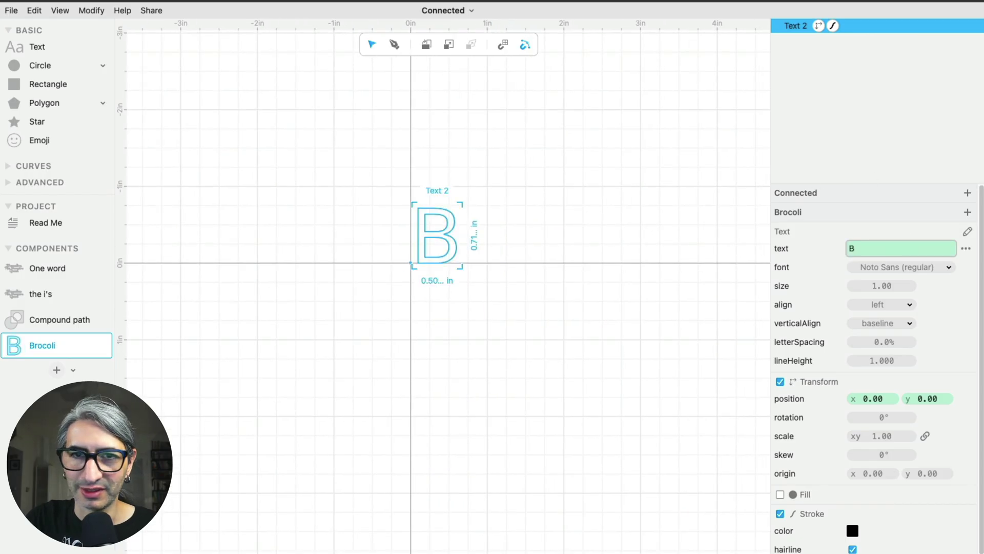
pyautogui.press('BackSpace')
pyautogui.write('br')
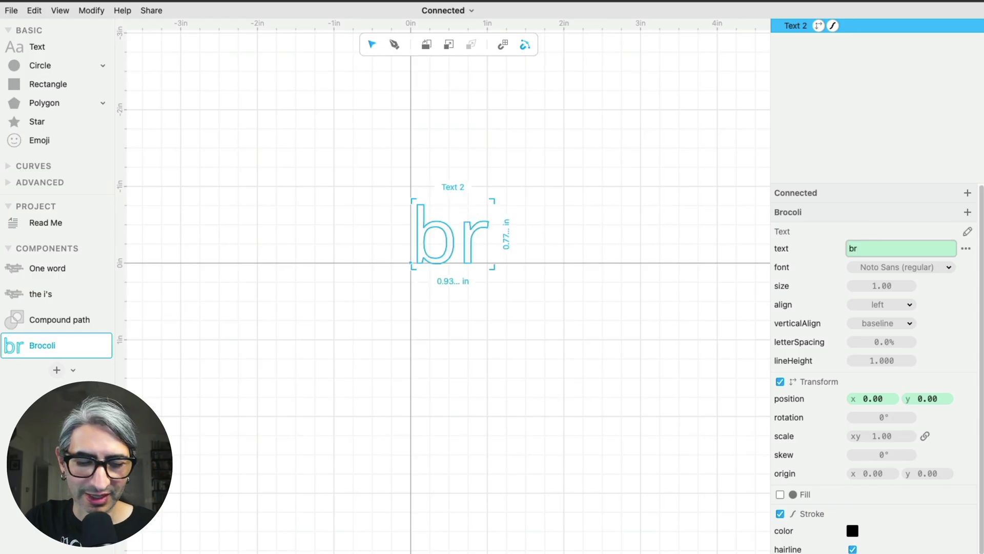
pyautogui.write('óco')
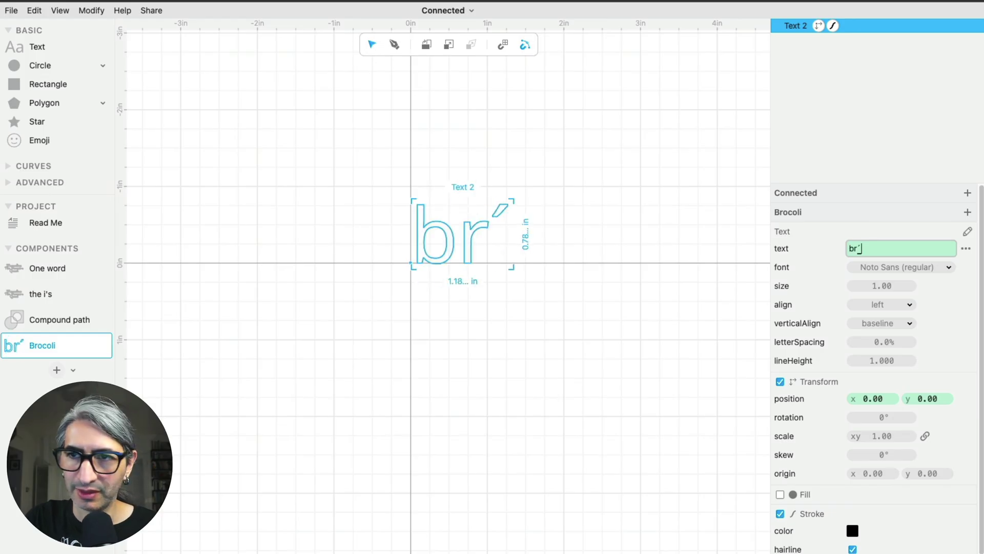
pyautogui.write('li')
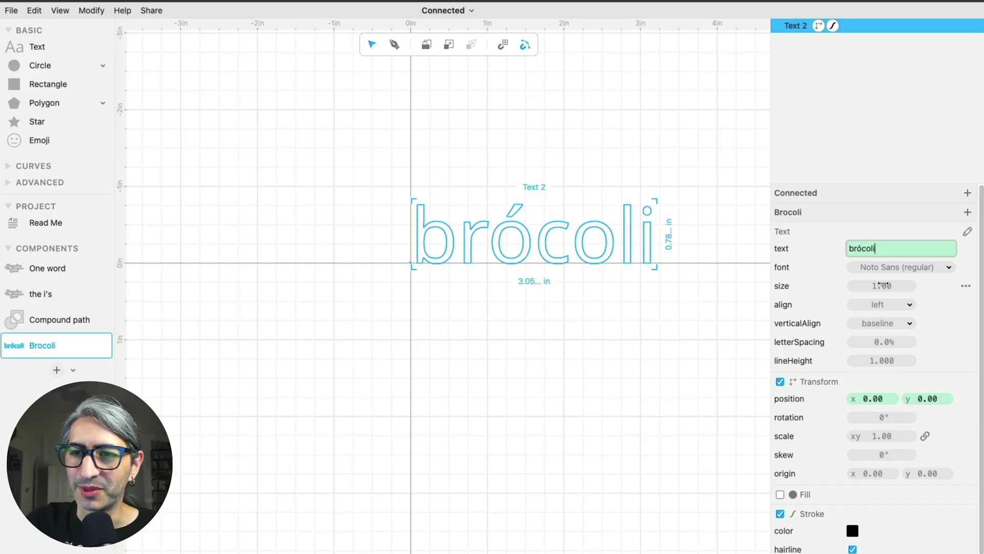
# Step: Set the brócoli text's font to Pacifico regular via a 'paci' font search
pyautogui.click(912, 268)
pyautogui.click(816, 71)
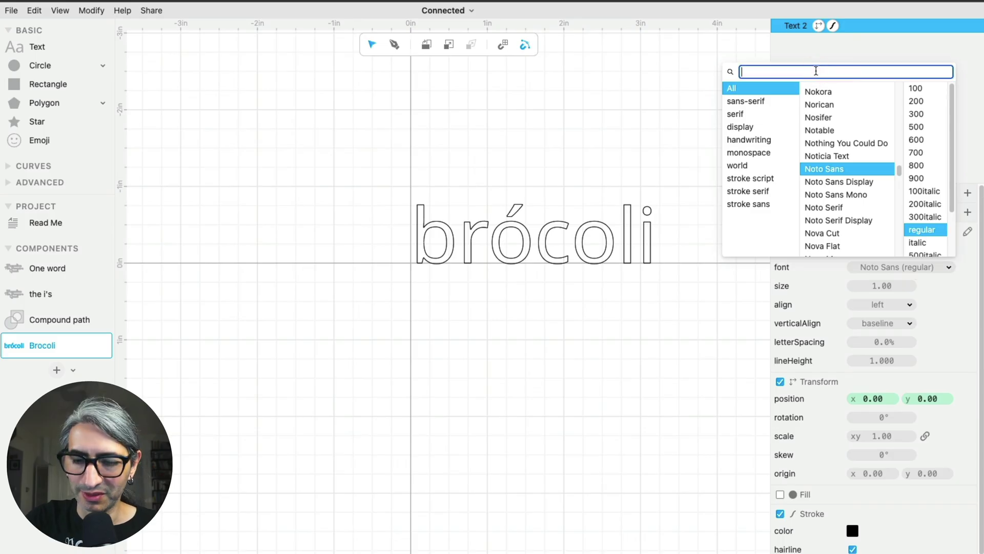
pyautogui.write('paci')
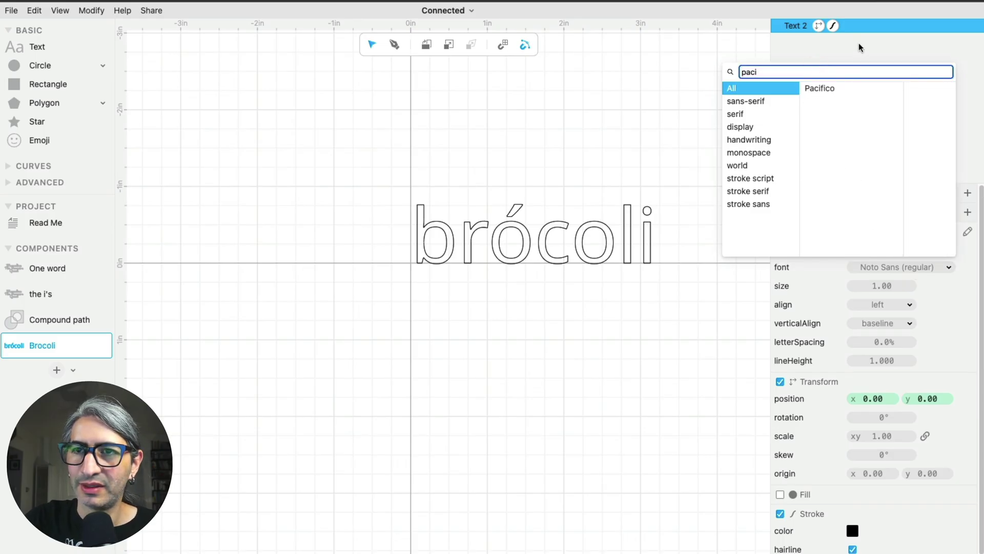
pyautogui.click(851, 92)
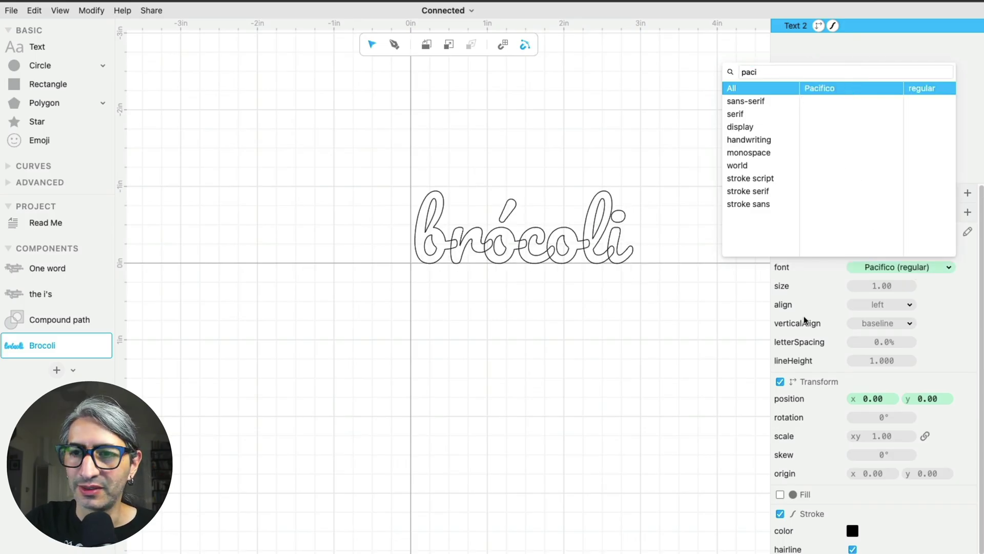
pyautogui.click(895, 306)
# Step: Centre-align the text, raise letter spacing to 3.1%, and give it a grey fill
pyautogui.click(894, 305)
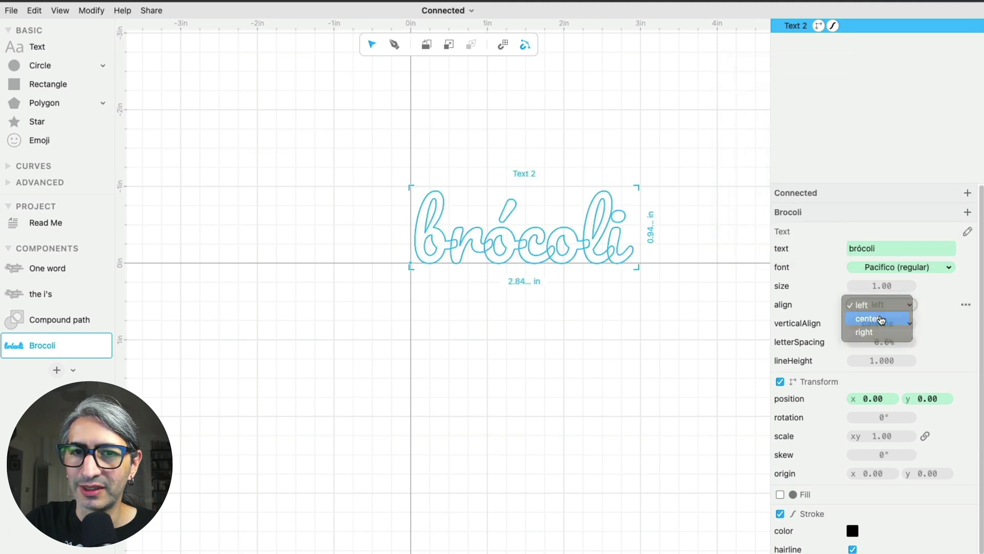
pyautogui.click(881, 319)
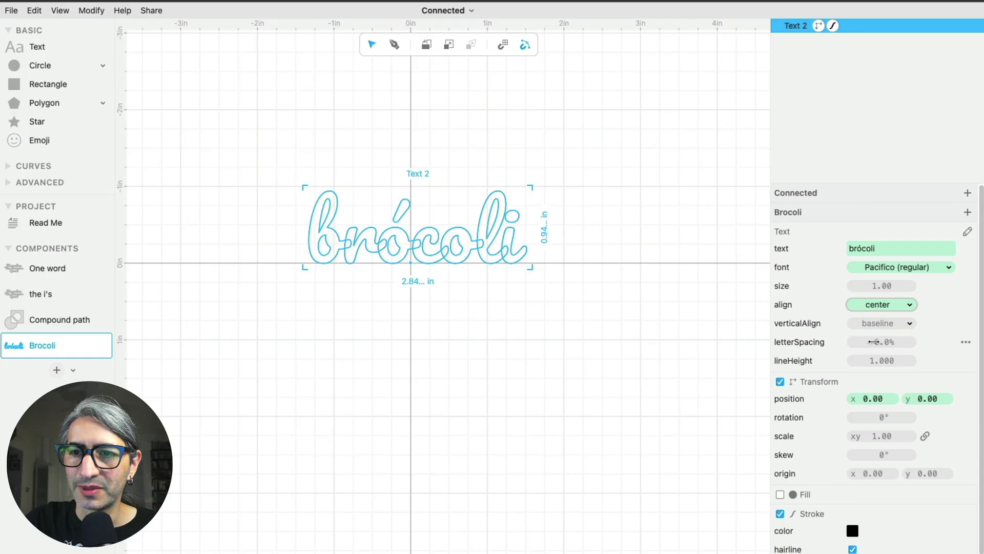
pyautogui.moveTo(874, 341); pyautogui.dragTo(939, 340)
pyautogui.click(609, 328)
pyautogui.scroll(1, 405, 303)
pyautogui.moveTo(476, 316)
pyautogui.mouseDown()
pyautogui.moveTo(510, 321)
pyautogui.moveTo(482, 318)
pyautogui.mouseUp()
pyautogui.click(792, 28)
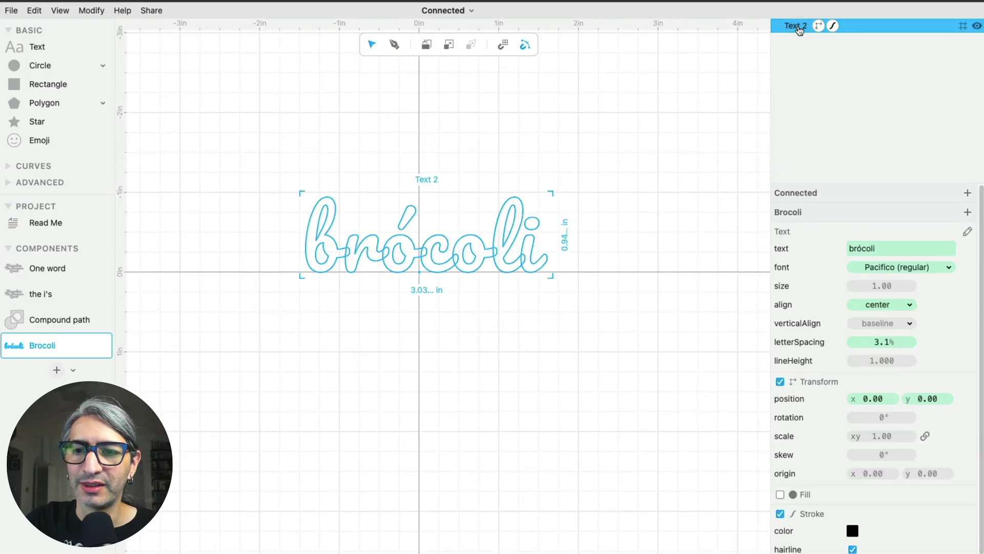
pyautogui.click(779, 494)
pyautogui.click(452, 381)
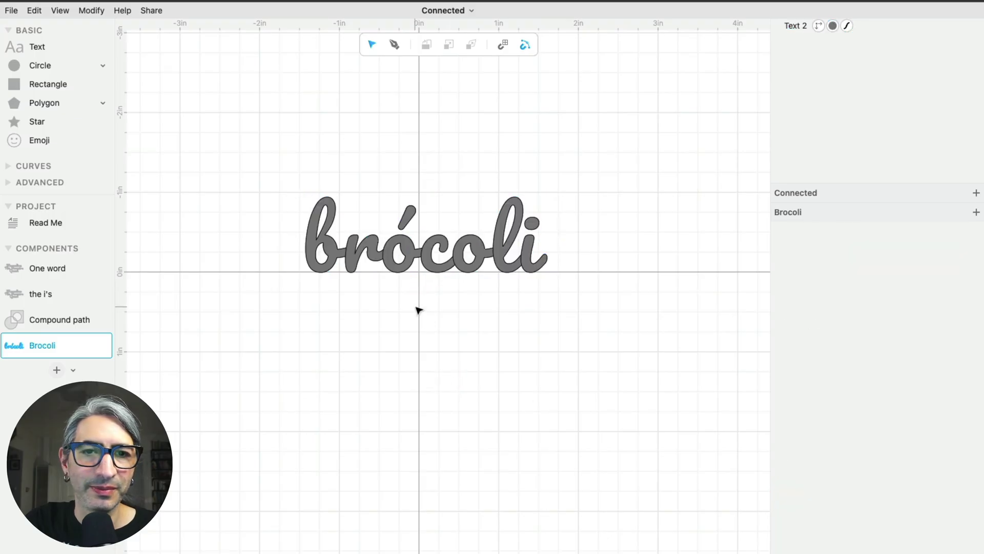
# Step: Convert the brócoli text into paths
pyautogui.click(351, 259)
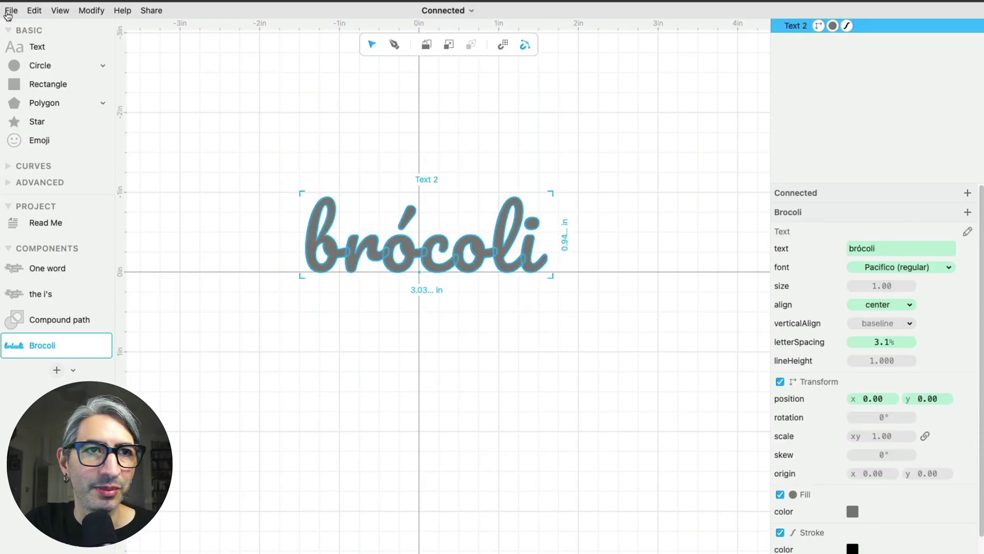
pyautogui.click(34, 12)
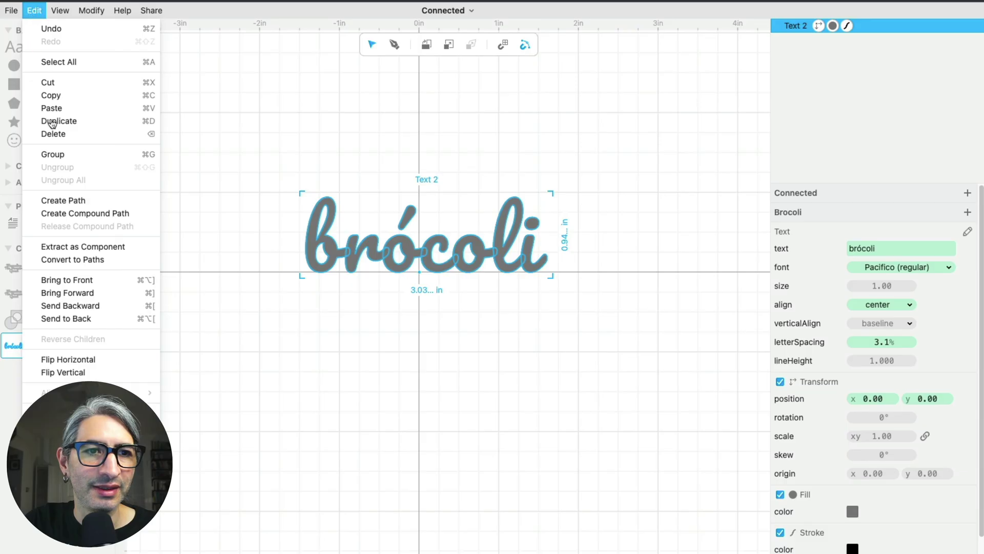
pyautogui.click(88, 264)
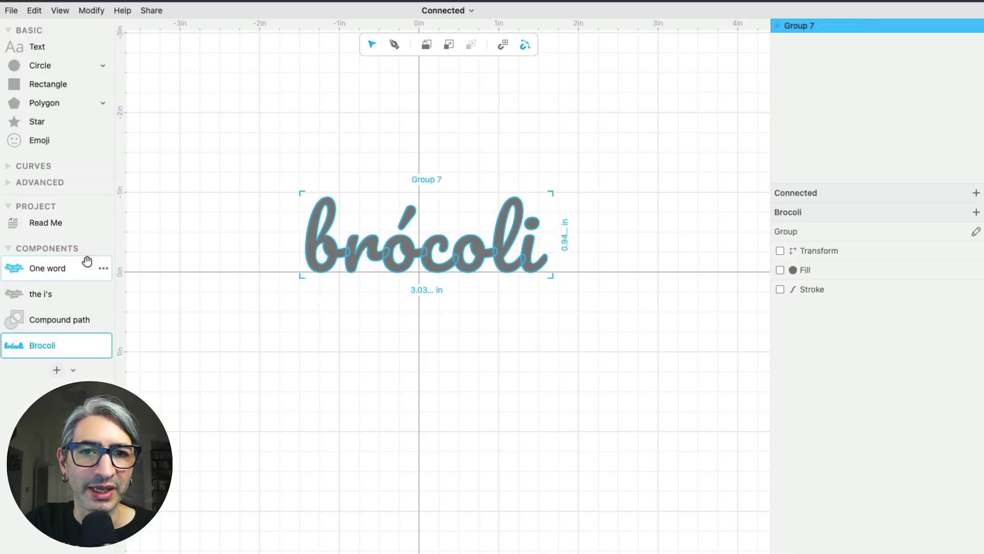
pyautogui.click(465, 336)
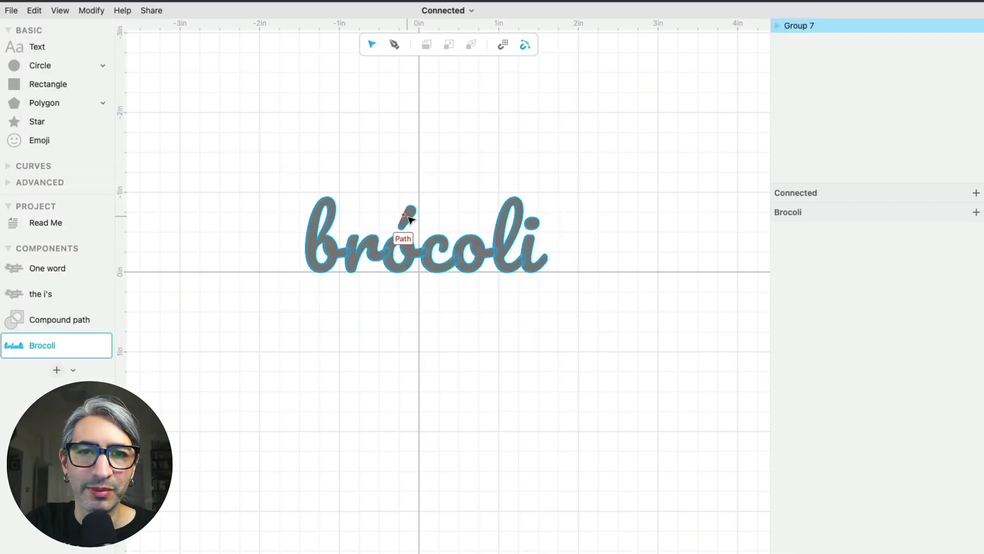
# Step: Isolate the ó's accent and nudge it down two steps onto the o
pyautogui.click(413, 236)
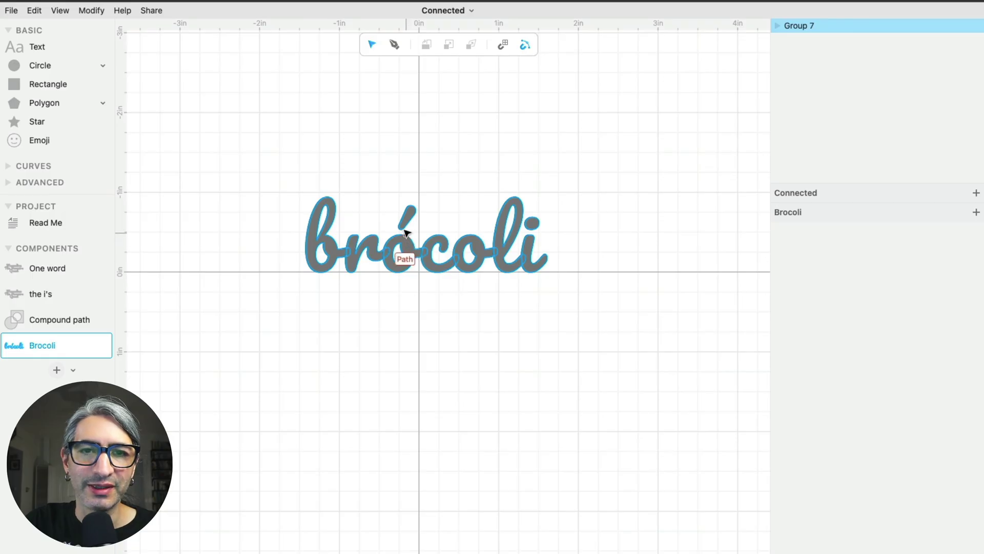
pyautogui.doubleClick(405, 238)
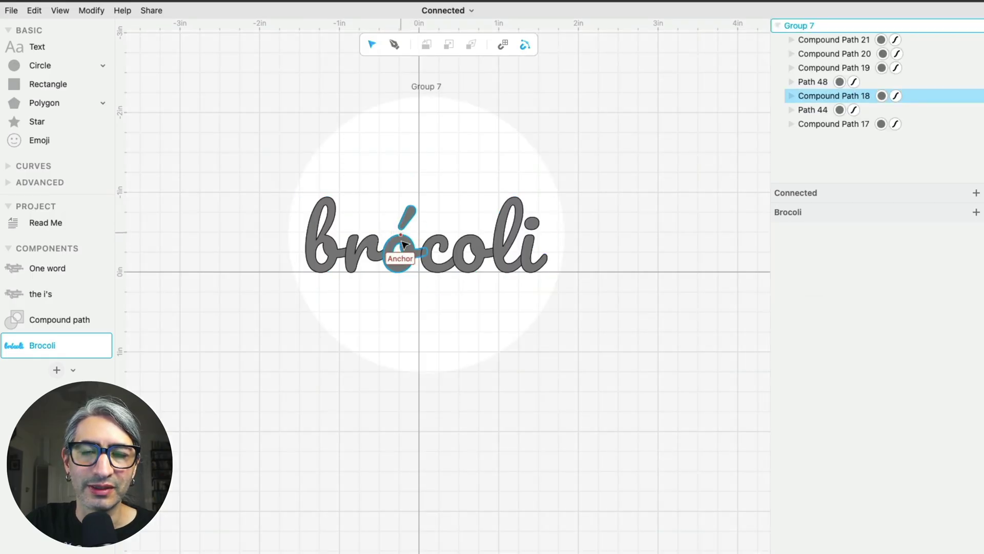
pyautogui.doubleClick(410, 230)
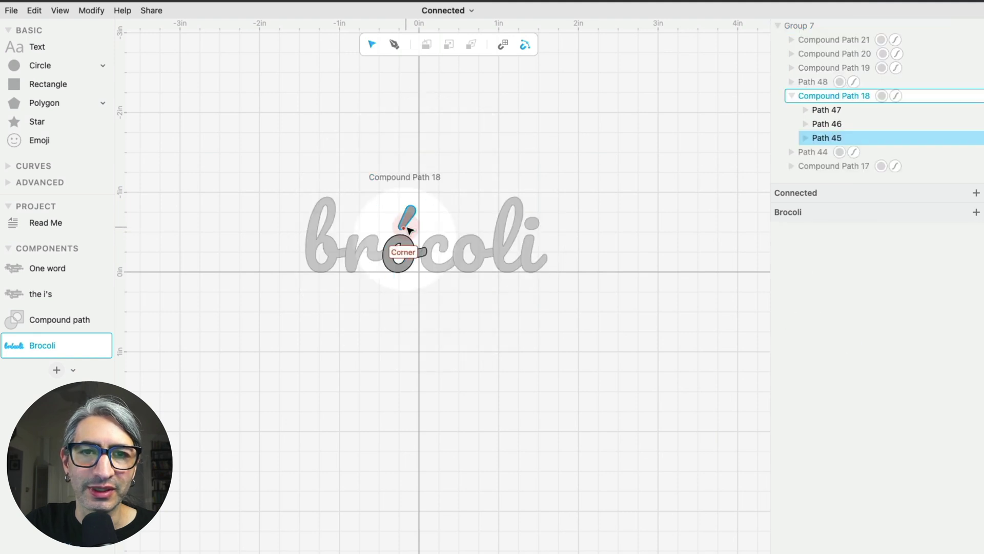
pyautogui.click(409, 230)
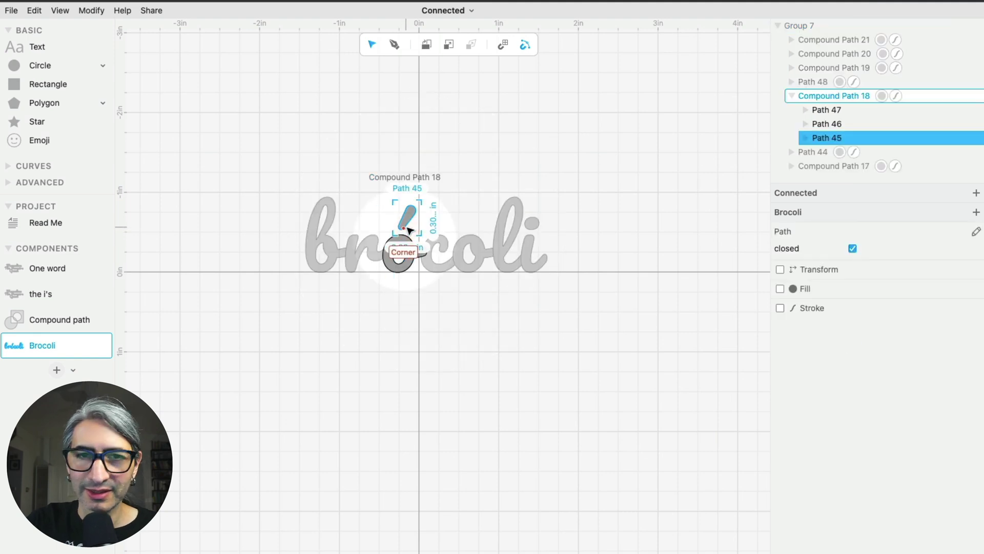
pyautogui.press('Down')
pyautogui.press('Down')
pyautogui.press('Down')
pyautogui.press('Down')
pyautogui.press('Down')
pyautogui.press('Down')
pyautogui.press('Down')
pyautogui.press('Down')
pyautogui.press('Down')
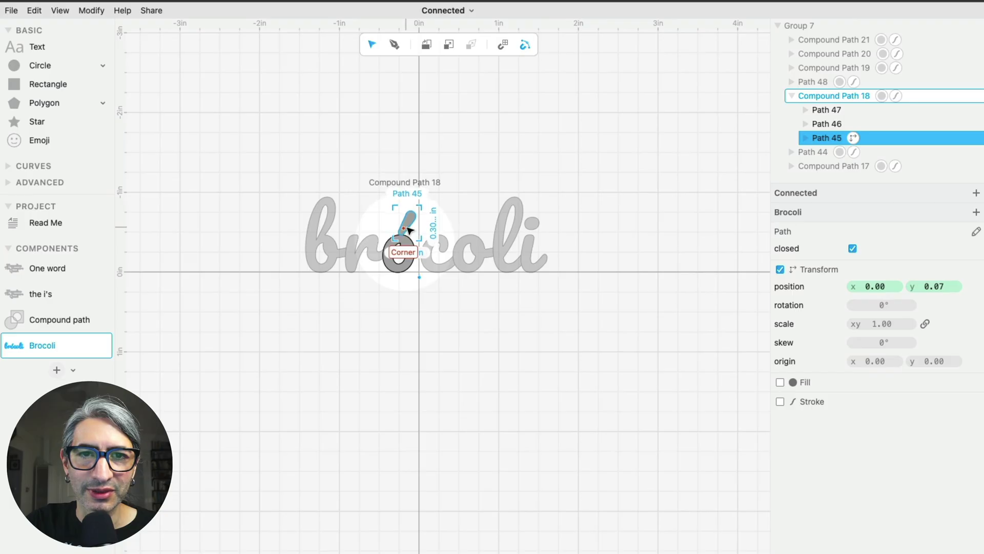
pyautogui.press('Down')
pyautogui.press('Down')
pyautogui.press('Down')
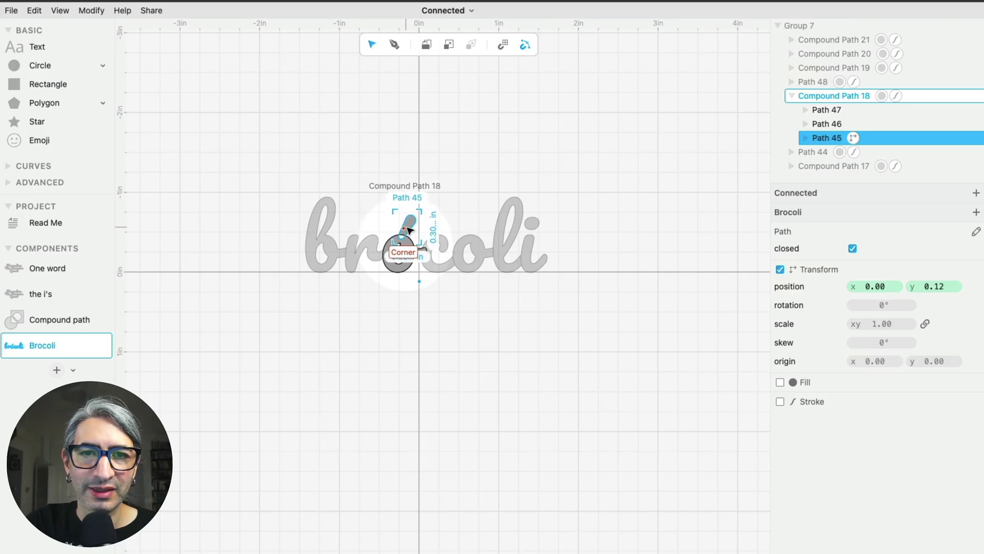
pyautogui.scroll(5, 409, 229)
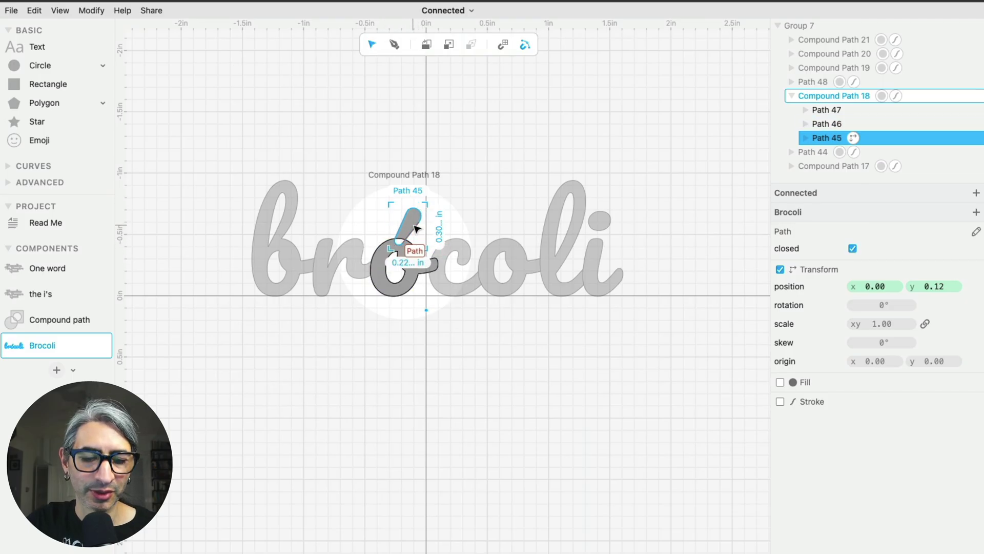
# Step: Boolean Union the accent with the o into one shape
pyautogui.press('shift')
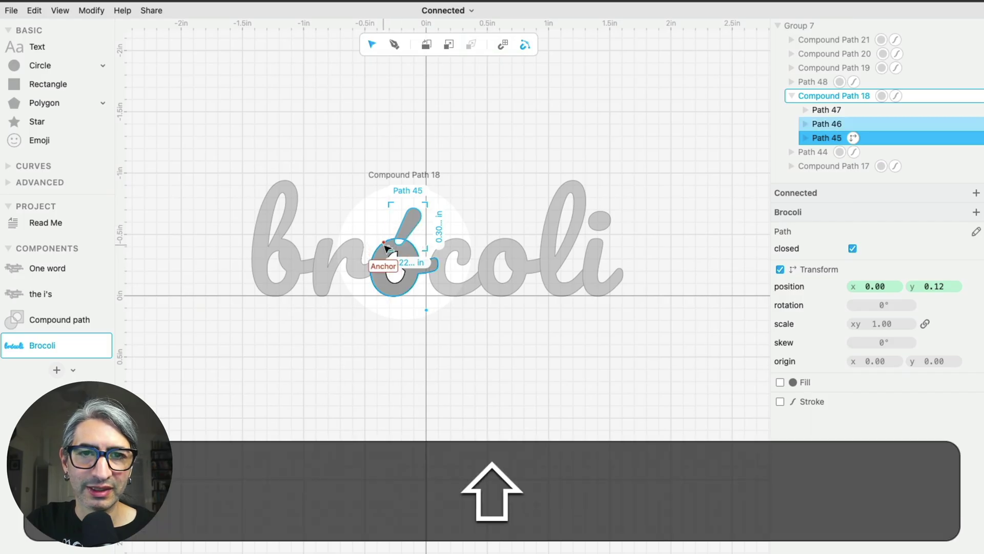
pyautogui.keyDown('shift'); pyautogui.click(386, 248); pyautogui.keyUp('shift')
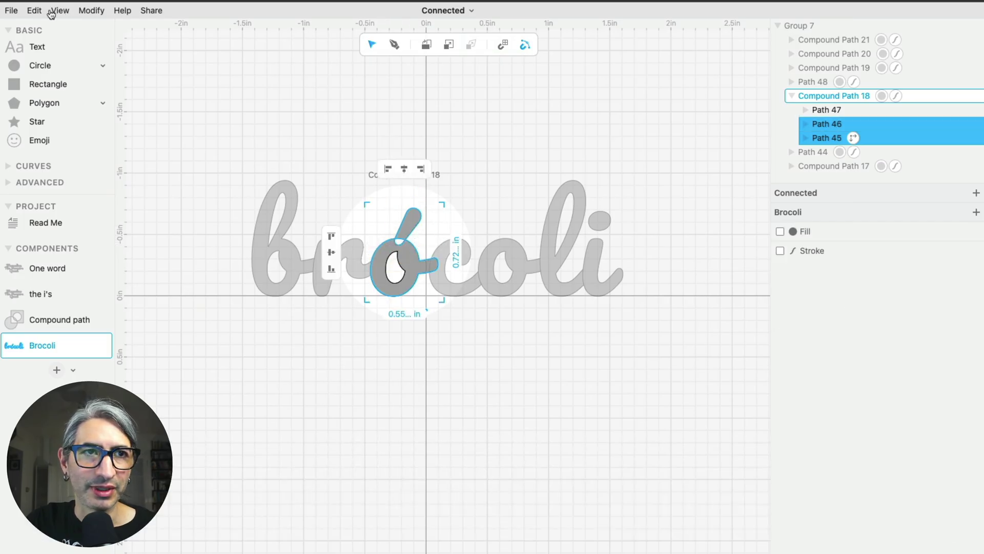
pyautogui.click(99, 18)
pyautogui.click(146, 213)
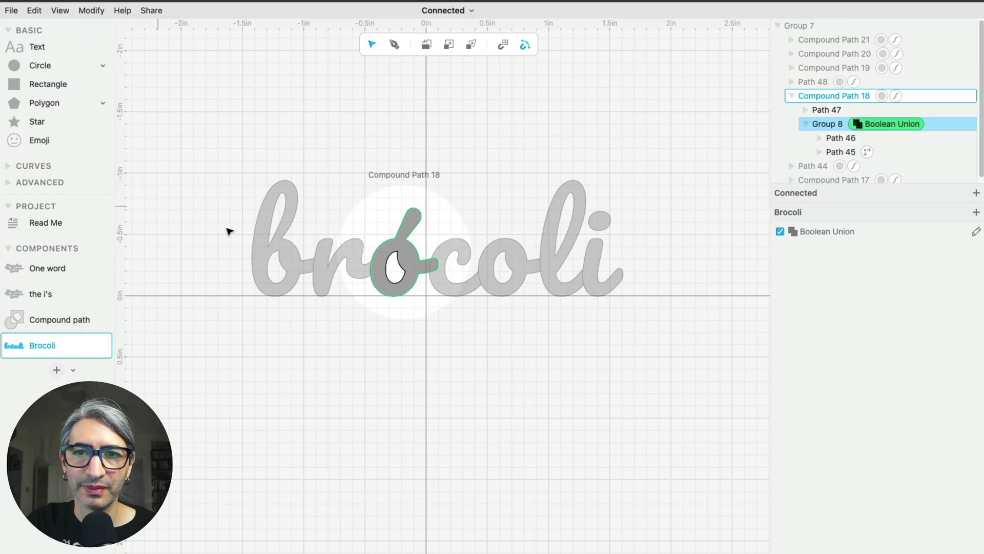
# Step: Select the i's dot and nudge it down two steps onto the stem
pyautogui.click(511, 318)
pyautogui.click(609, 330)
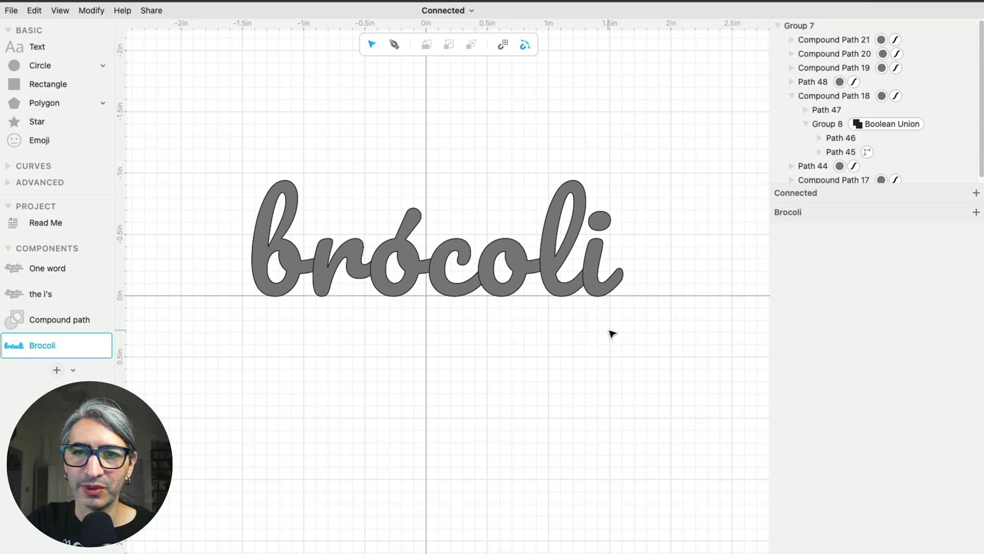
pyautogui.click(607, 248)
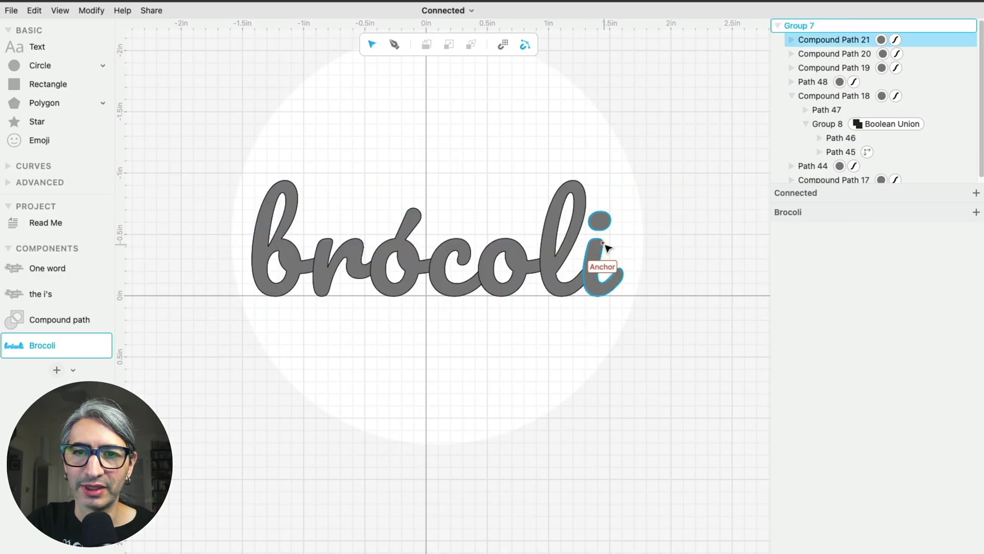
pyautogui.doubleClick(606, 248)
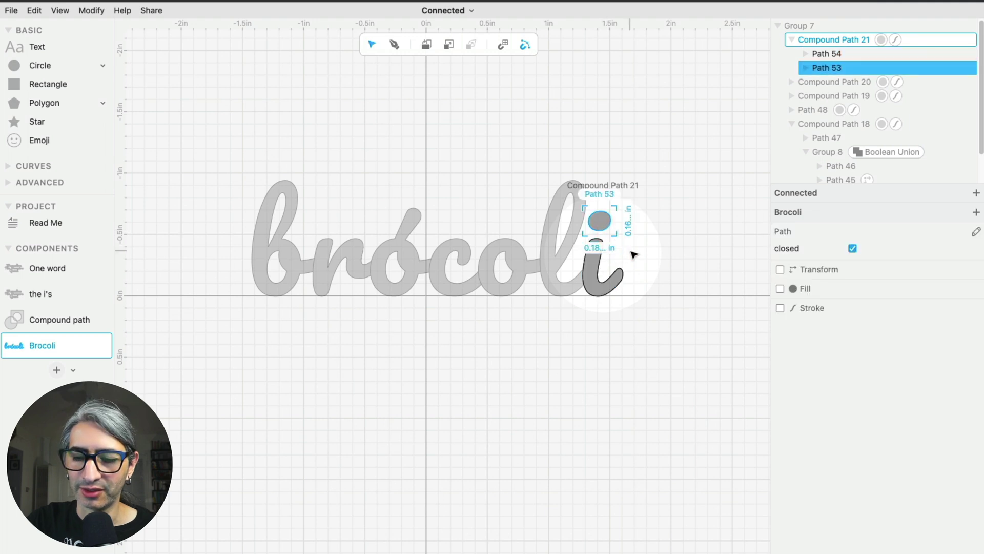
pyautogui.press('Down')
pyautogui.press('Down')
pyautogui.press('Down')
pyautogui.press('Down')
pyautogui.press('Down')
pyautogui.press('Down')
pyautogui.press('Down')
pyautogui.press('Down')
pyautogui.press('Down')
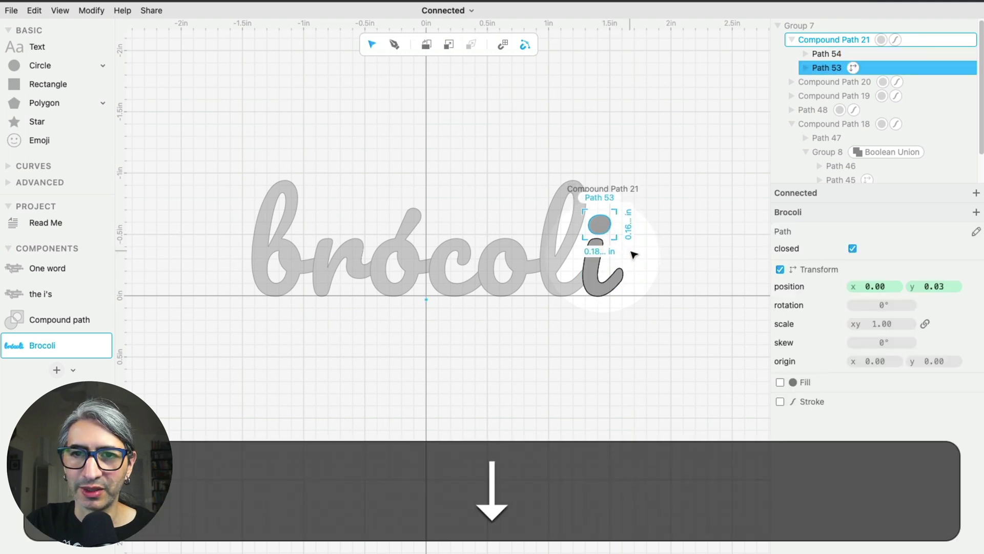
pyautogui.press('Down')
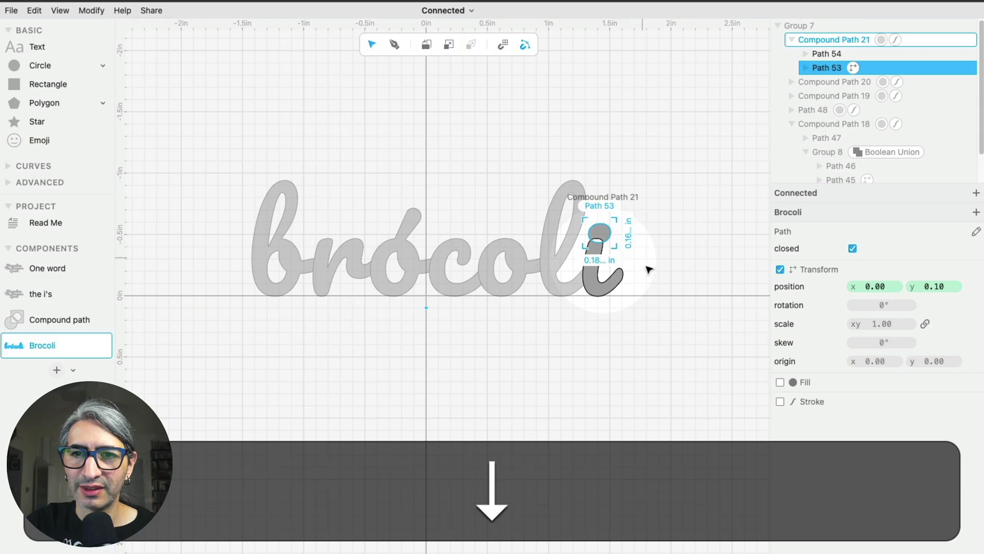
# Step: Boolean Union the i-dot with its stem, then deselect the word
pyautogui.press('shift')
pyautogui.keyDown('shift'); pyautogui.click(621, 273); pyautogui.keyUp('shift')
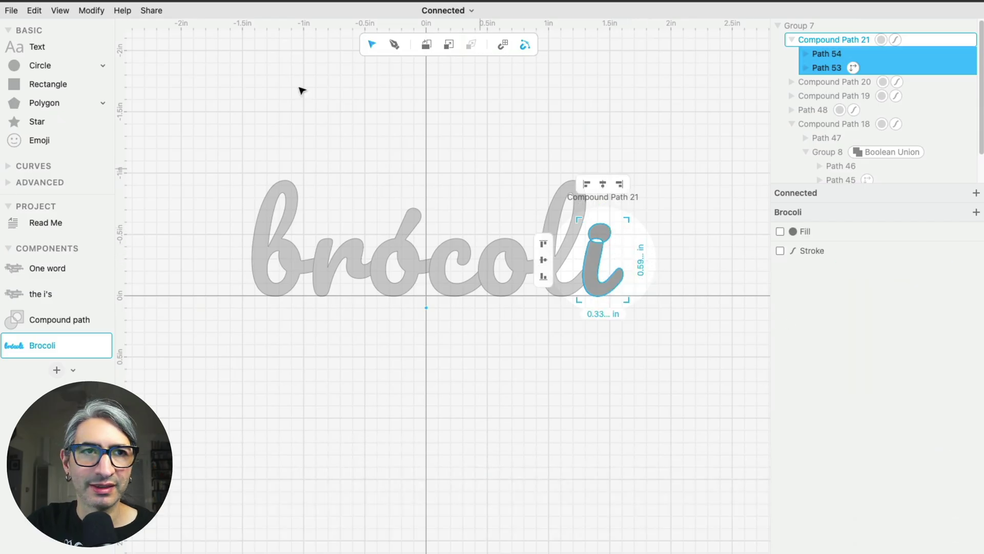
pyautogui.click(92, 12)
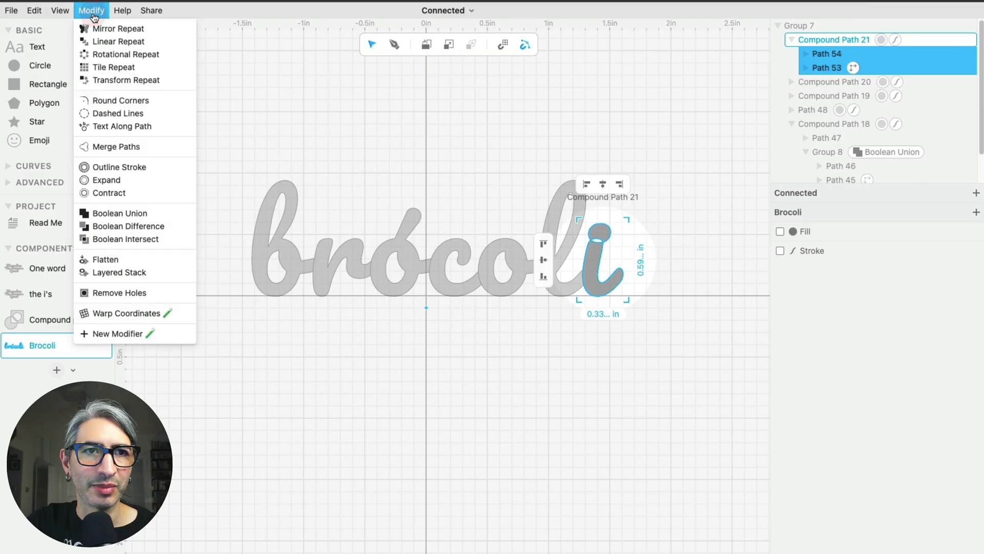
pyautogui.click(126, 218)
pyautogui.click(413, 392)
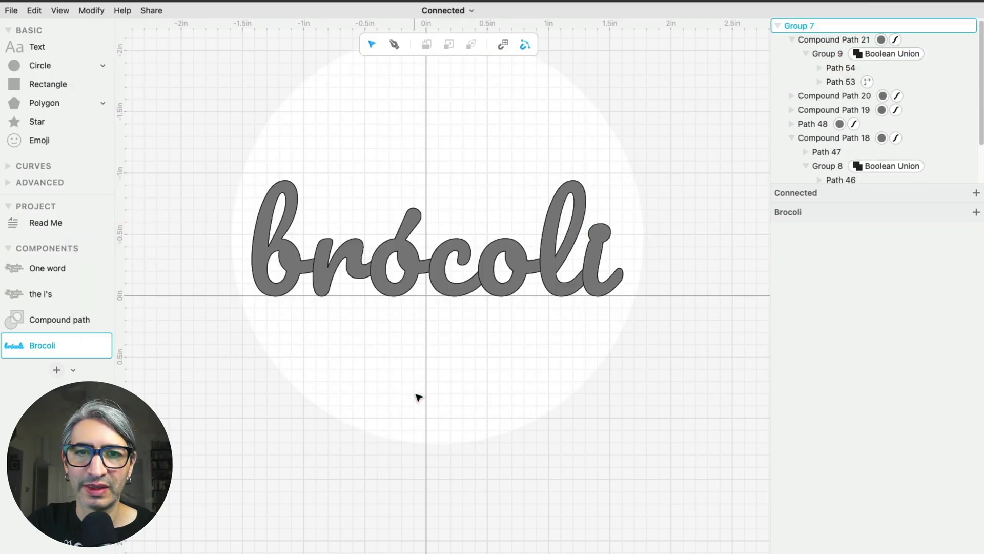
pyautogui.click(418, 392)
# Step: Add a rectangle under the word sized 0.50 in wide by 3.00 in tall
pyautogui.scroll(-3, 419, 392)
pyautogui.moveTo(421, 393); pyautogui.dragTo(435, 286)
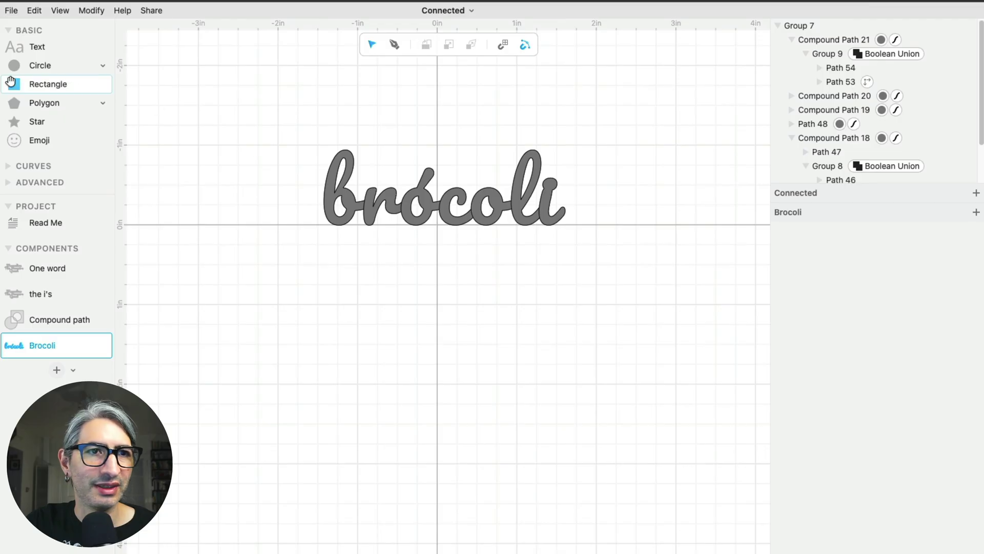
pyautogui.moveTo(14, 84); pyautogui.dragTo(434, 352)
pyautogui.moveTo(441, 306); pyautogui.dragTo(446, 223)
pyautogui.click(437, 409)
pyautogui.write('0.5')
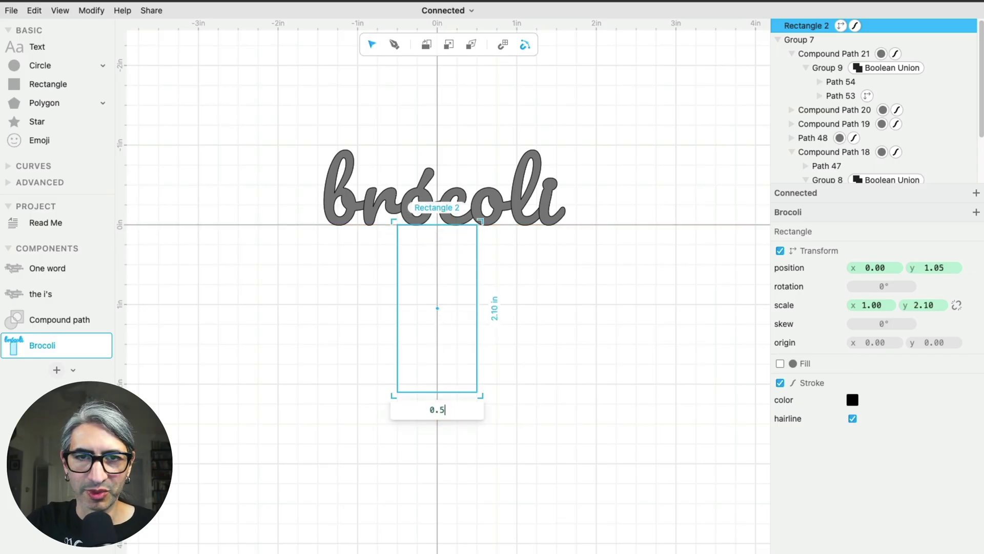
pyautogui.press('Return')
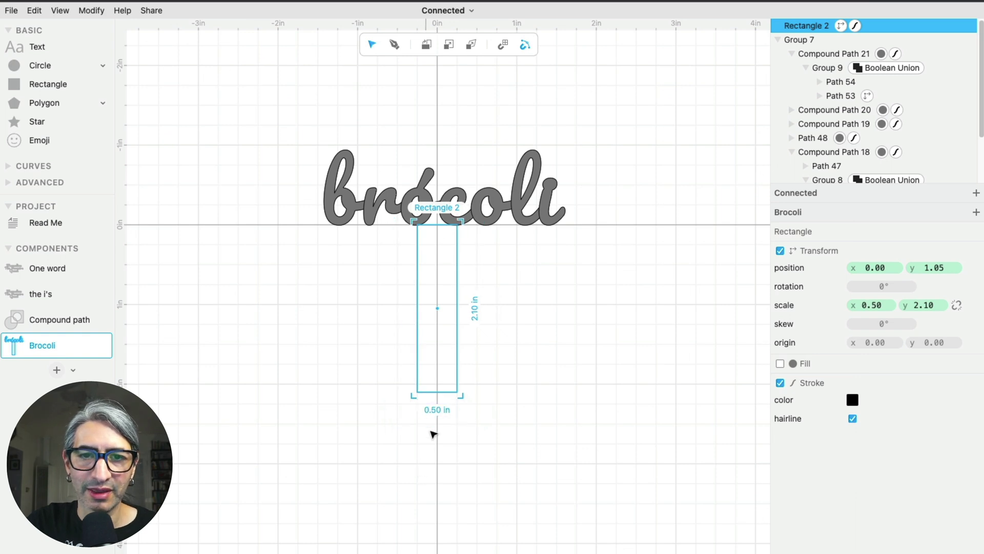
pyautogui.click(474, 308)
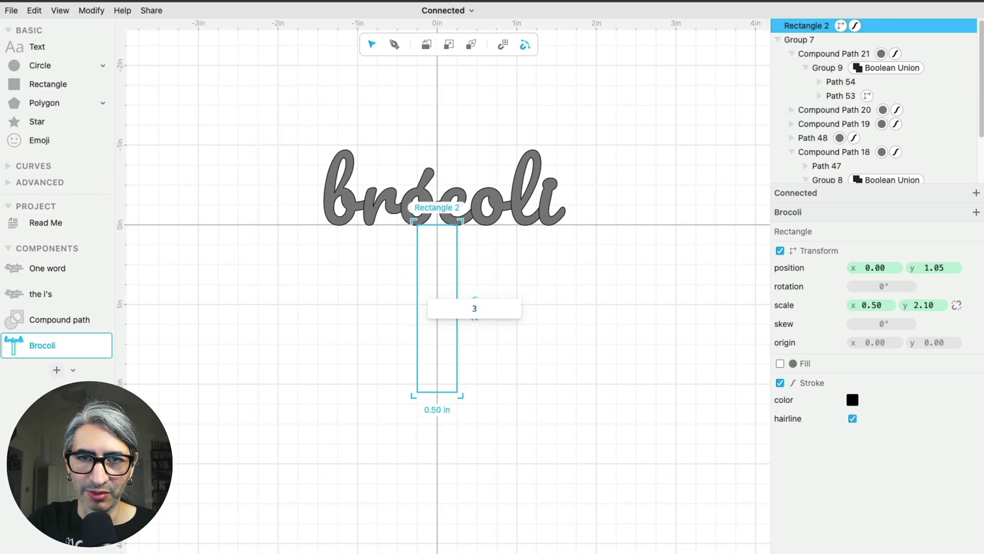
pyautogui.press('Return')
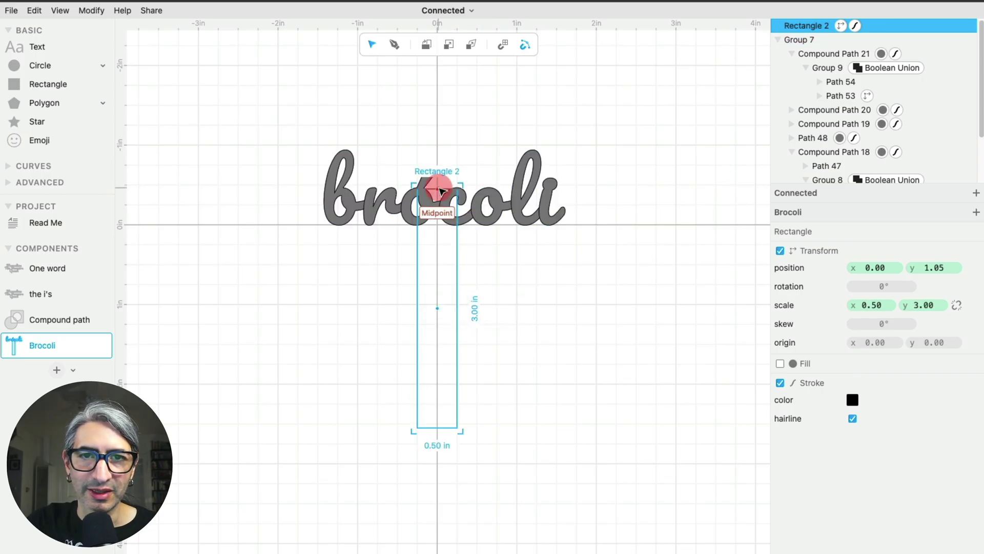
# Step: Position the stake below the word at y 1.45, its top overlapping the letters
pyautogui.moveTo(440, 191); pyautogui.dragTo(441, 225)
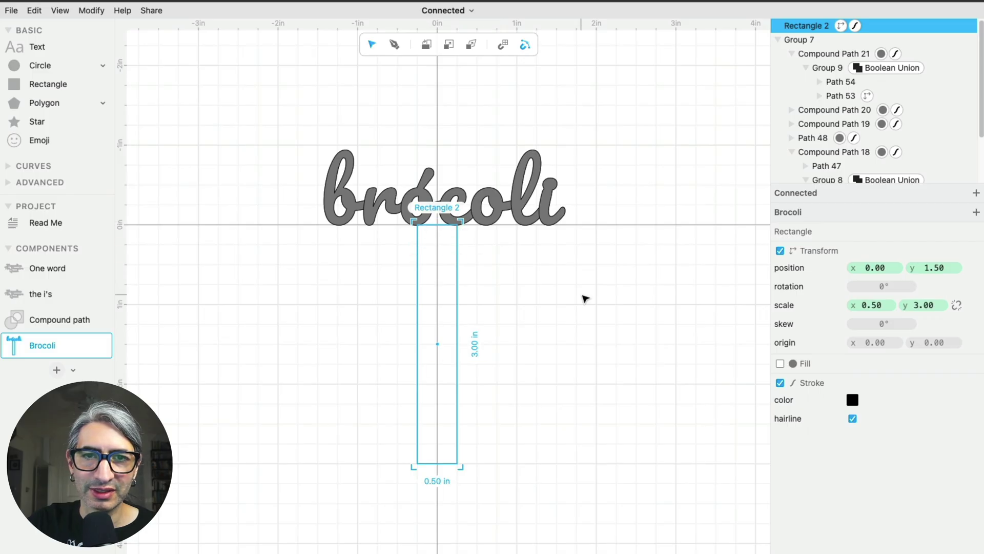
pyautogui.hotkey('shift', 'Up')
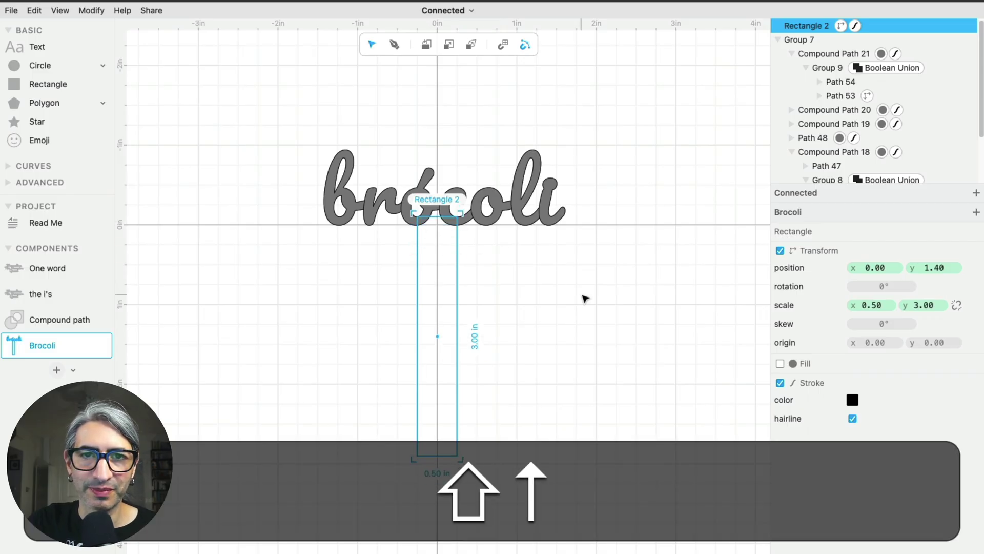
pyautogui.press('Down')
pyautogui.press('Down')
pyautogui.press('Down')
pyautogui.press('Down')
pyautogui.press('Down')
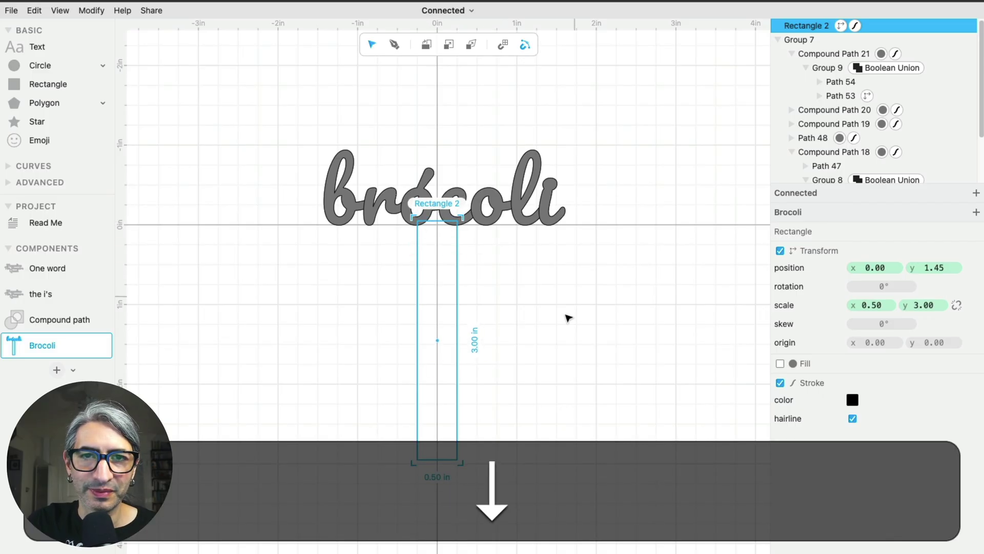
pyautogui.click(619, 321)
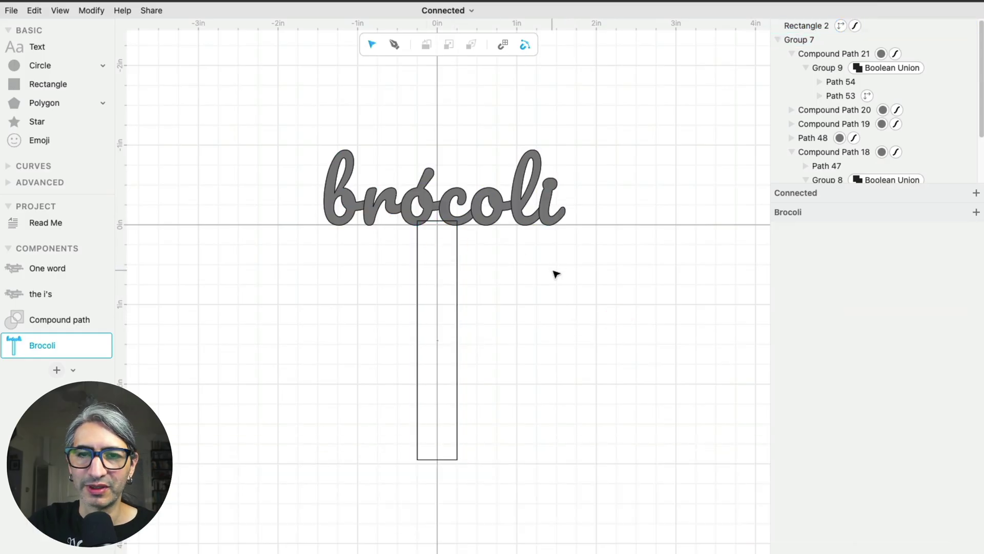
# Step: Select the lettering and stake together and Boolean Union them into Group 10
pyautogui.moveTo(285, 114); pyautogui.dragTo(650, 494)
pyautogui.click(92, 11)
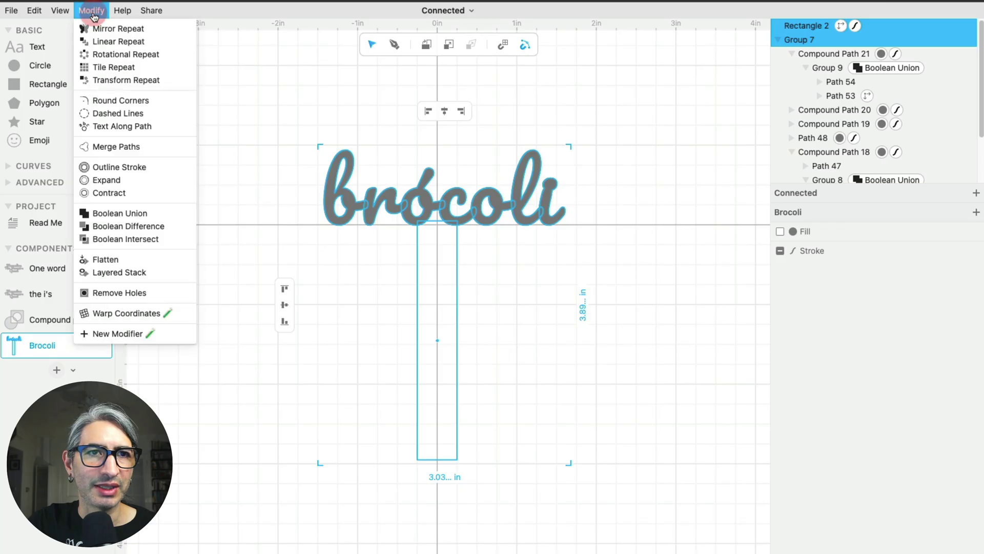
pyautogui.click(142, 216)
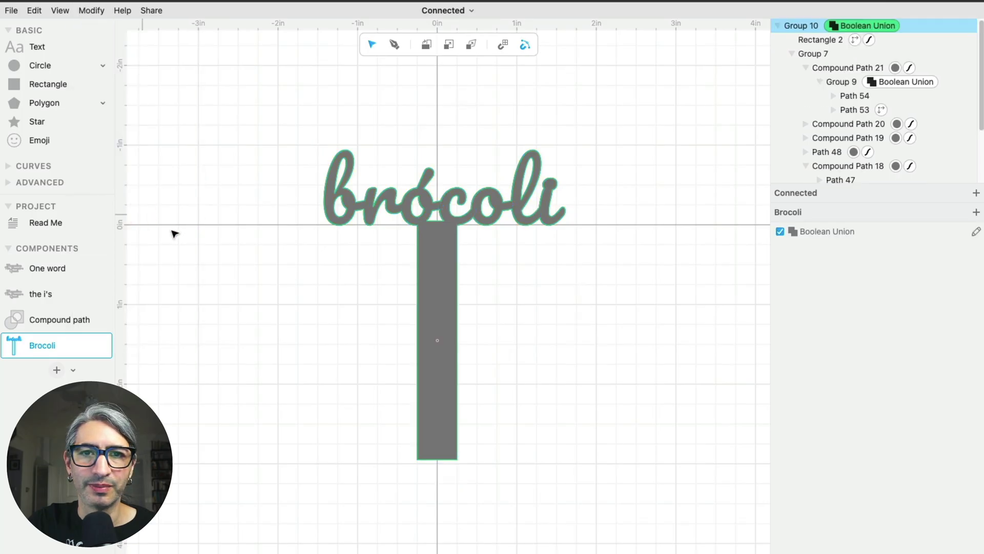